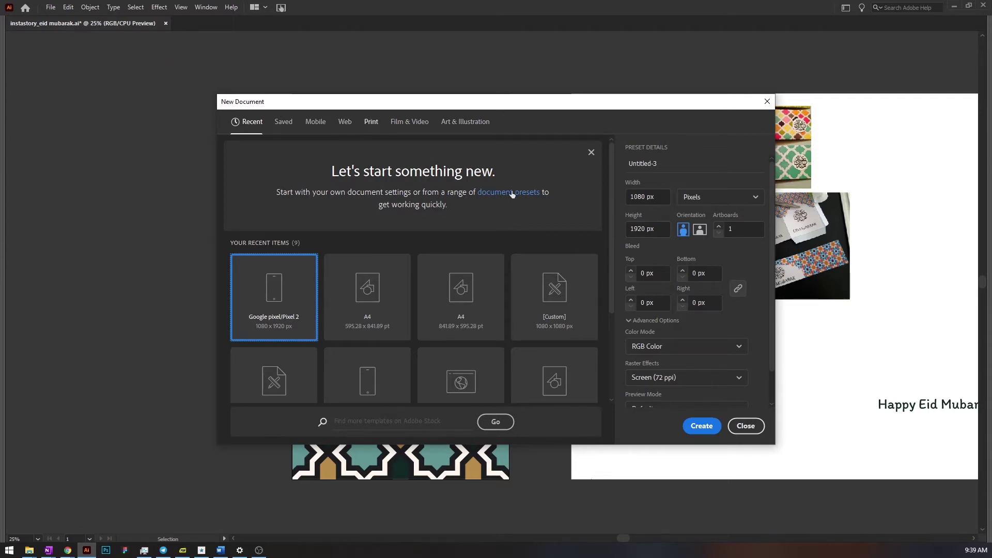
# Create a new portrait document of 1080 × 1920 px in RGB colour at 72 ppi
pyautogui.click(663, 197)
pyautogui.click(662, 229)
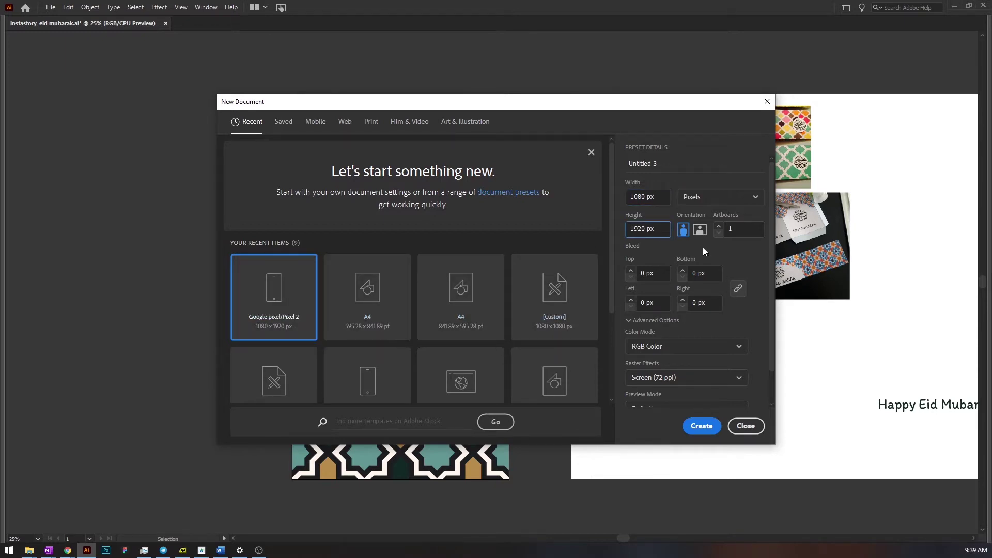
pyautogui.click(683, 233)
pyautogui.scroll(-1, 744, 323)
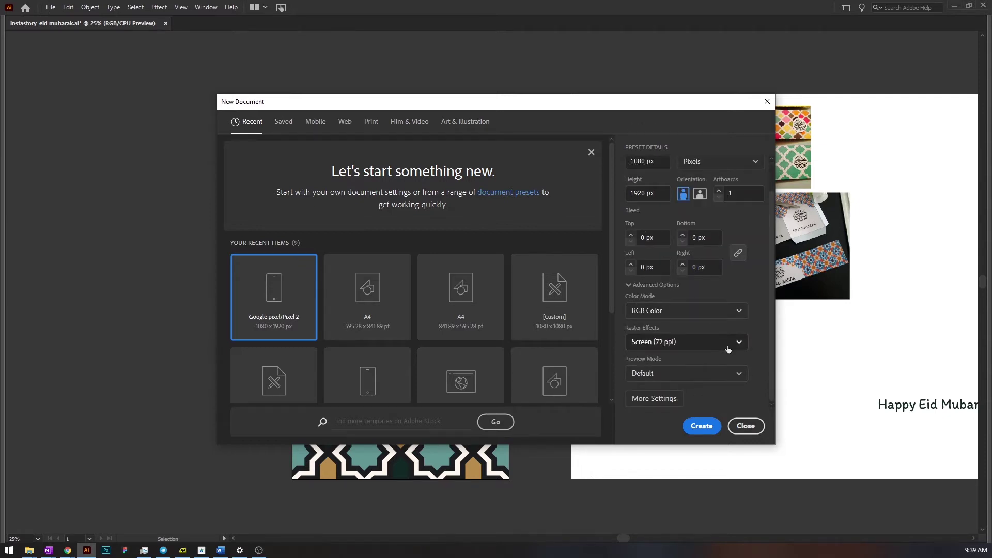
pyautogui.click(701, 426)
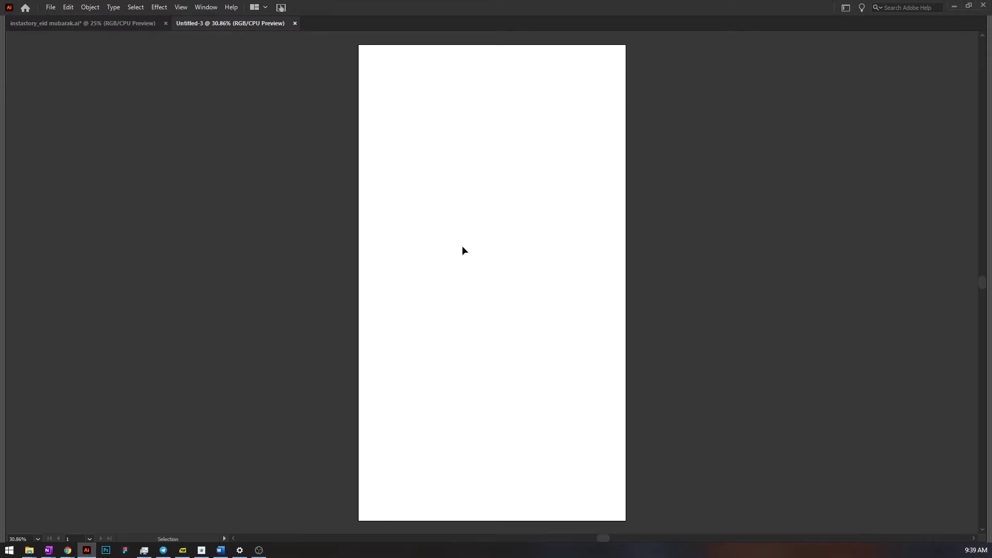
# Copy the finished Eid Mubarak story design from instastory_eid mubarak.ai and paste it beside the new document's blank artboard
pyautogui.scroll(-2, 470, 226)
pyautogui.scroll(3, 470, 223)
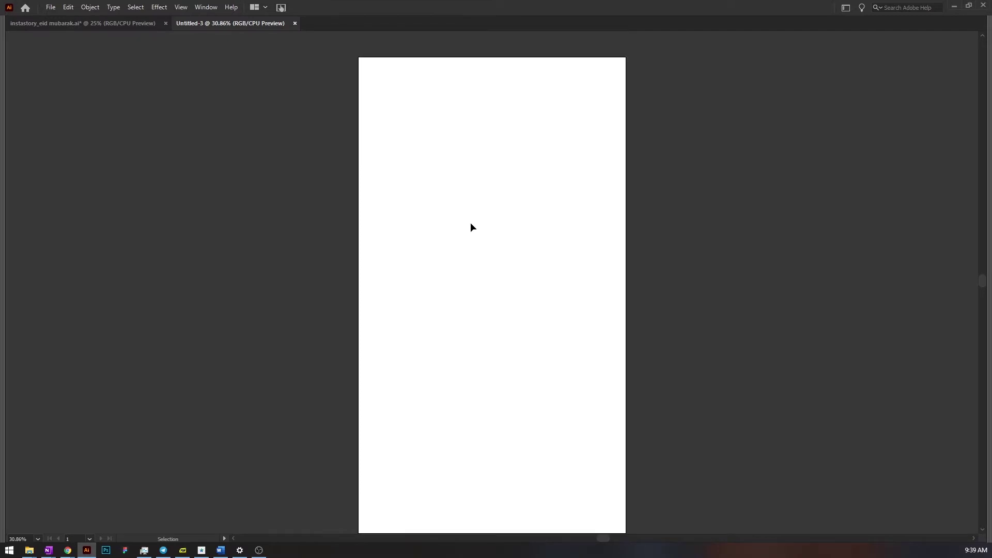
pyautogui.scroll(-1, 470, 223)
pyautogui.click(149, 27)
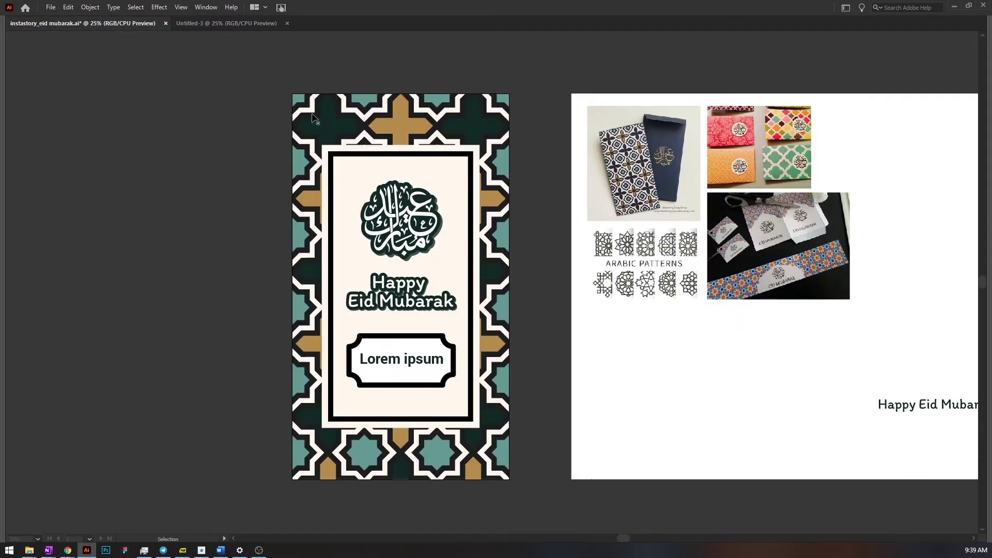
pyautogui.moveTo(289, 423); pyautogui.dragTo(259, 491)
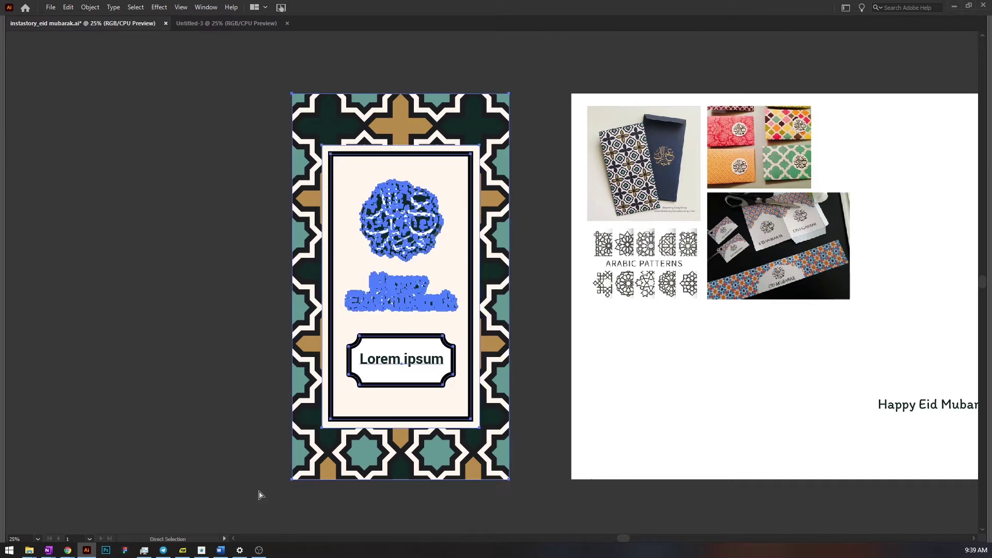
pyautogui.click(238, 29)
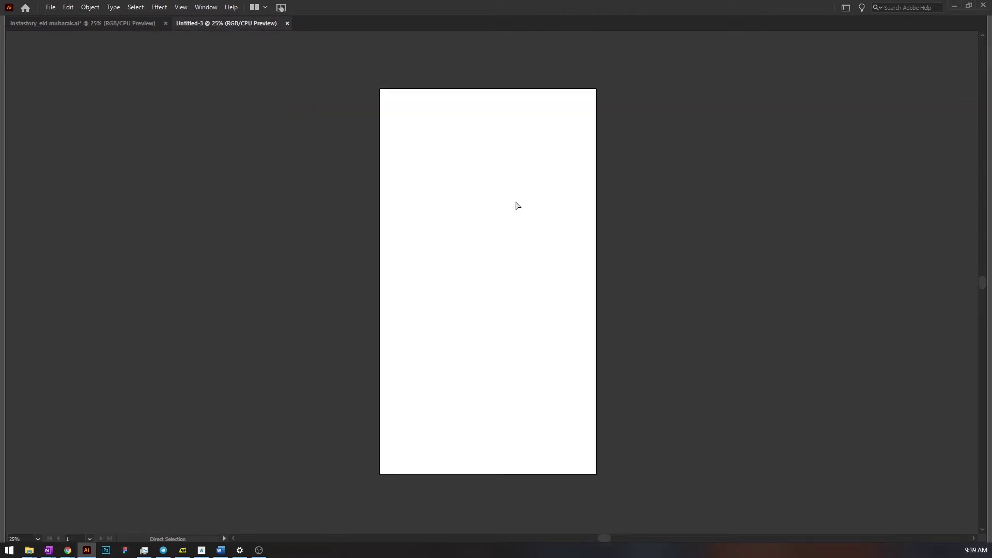
pyautogui.hotkey('ctrl', 'v')
pyautogui.moveTo(556, 253); pyautogui.dragTo(812, 201)
pyautogui.moveTo(699, 181); pyautogui.dragTo(675, 186)
pyautogui.click(518, 184)
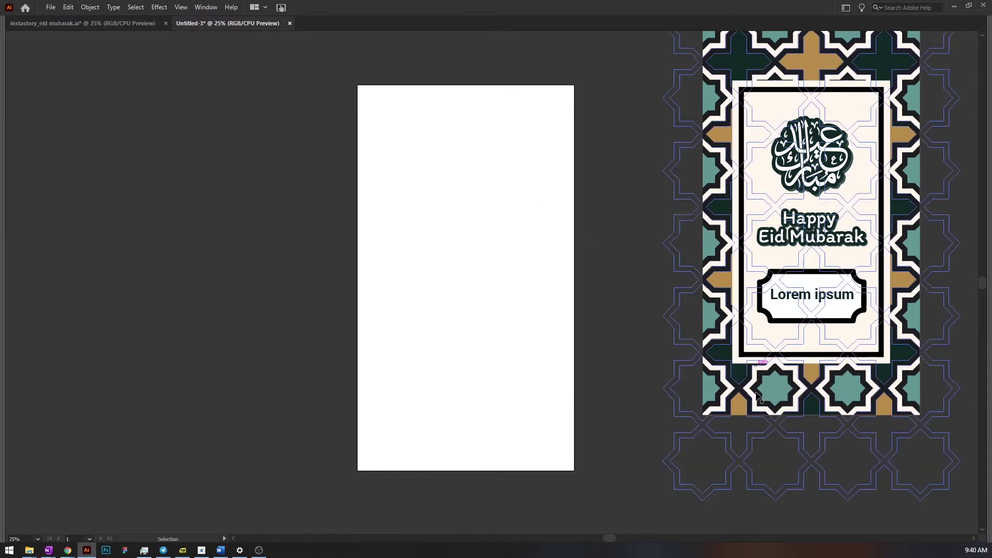
pyautogui.doubleClick(789, 395)
pyautogui.moveTo(838, 365); pyautogui.dragTo(760, 376)
pyautogui.click(938, 294)
pyautogui.scroll(2, 937, 293)
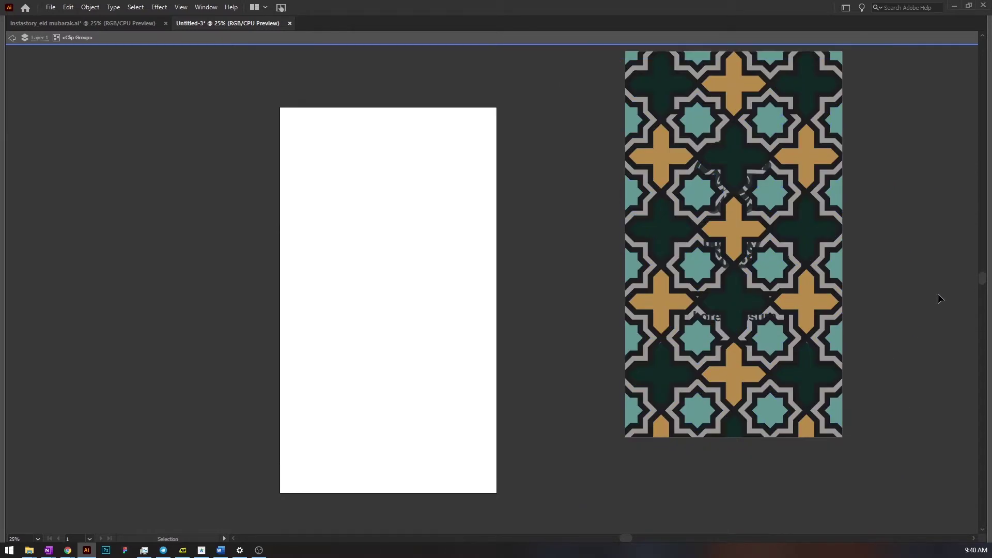
pyautogui.doubleClick(518, 203)
# Show the hidden panels and draw a 400 × 400 px square in the upper half of the blank artboard
pyautogui.moveTo(505, 209); pyautogui.dragTo(563, 168)
pyautogui.press('Tab')
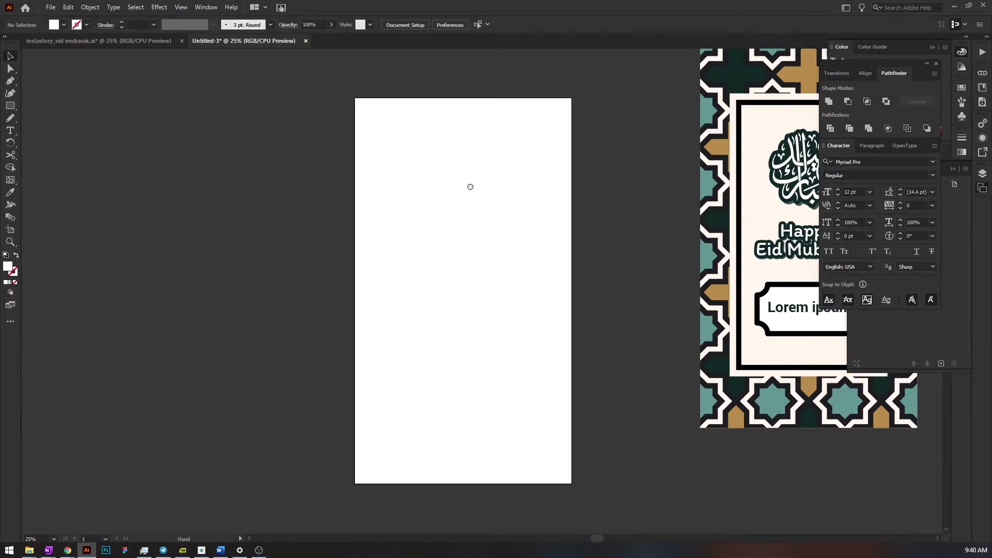
pyautogui.click(11, 105)
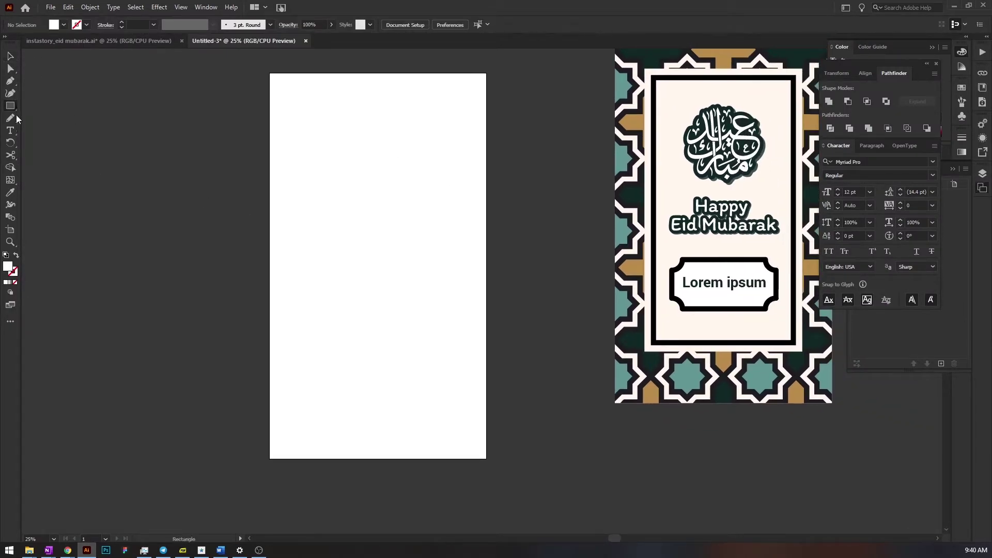
pyautogui.moveTo(368, 193); pyautogui.dragTo(399, 233)
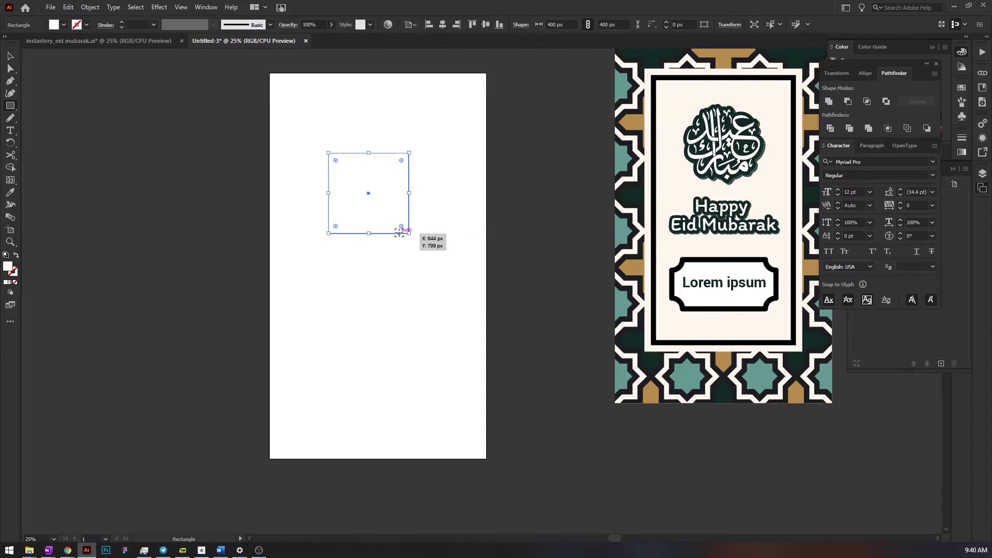
# Give the square a 32 pt black stroke and set its fill to none
pyautogui.click(139, 24)
pyautogui.press('Up')
pyautogui.press('Up')
pyautogui.press('Up')
pyautogui.press('Up')
pyautogui.press('Up')
pyautogui.press('Up')
pyautogui.press('Up')
pyautogui.press('Up')
pyautogui.press('Up')
pyautogui.press('Up')
pyautogui.press('Up')
pyautogui.press('Up')
pyautogui.press('Up')
pyautogui.press('Up')
pyautogui.press('Up')
pyautogui.press('Up')
pyautogui.press('Up')
pyautogui.press('Up')
pyautogui.press('Up')
pyautogui.press('Up')
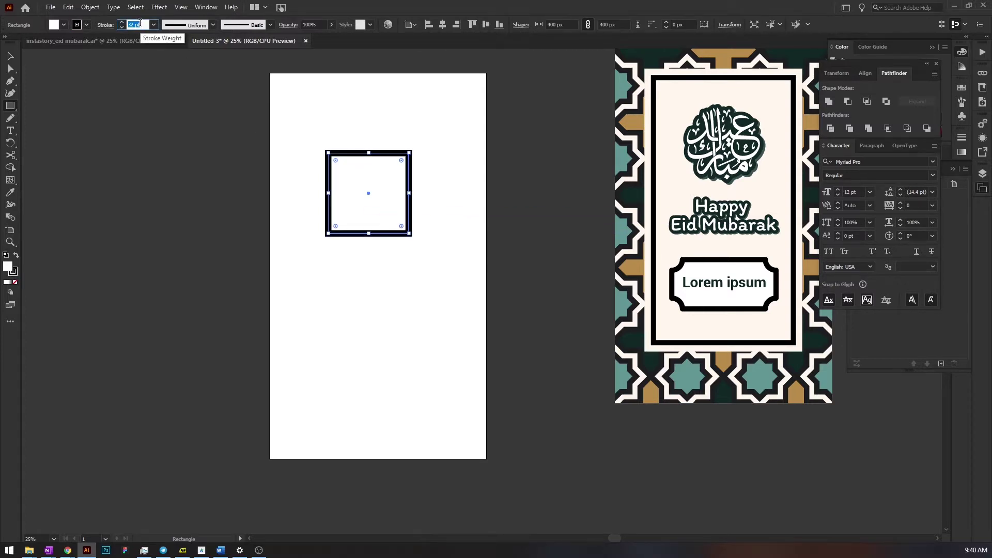
pyautogui.click(54, 25)
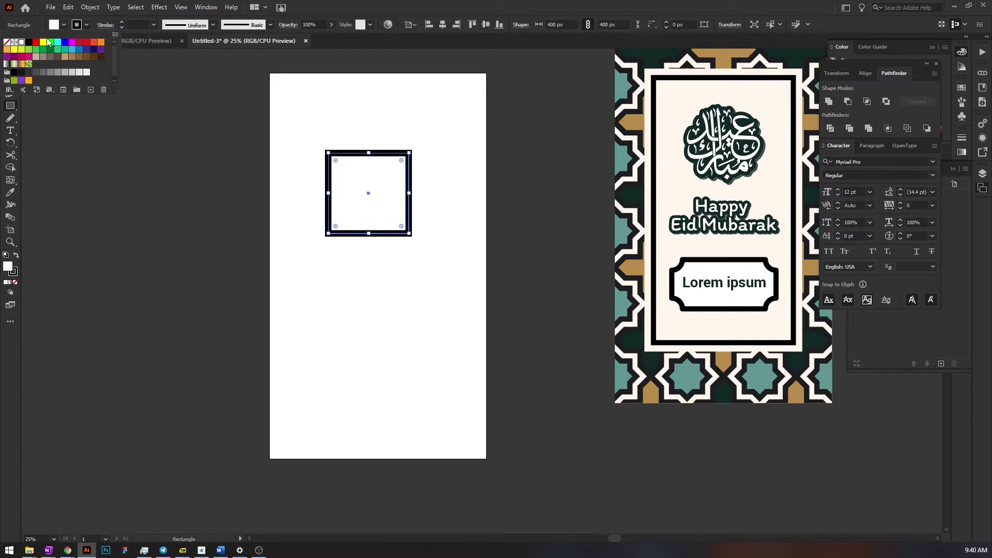
pyautogui.click(7, 41)
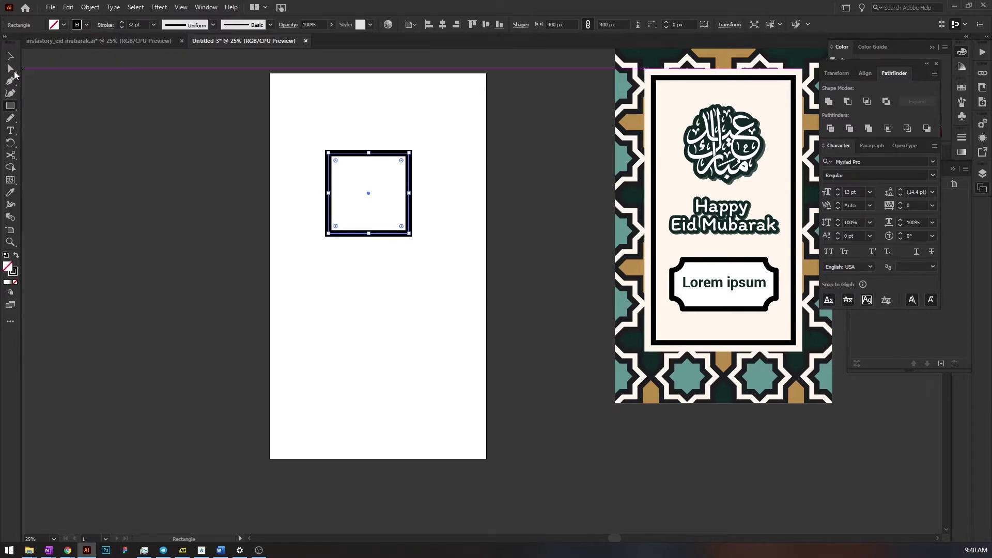
# Rotate a copy of the square 45° about its centre, keeping the original square in place
pyautogui.click(10, 56)
pyautogui.moveTo(336, 117); pyautogui.dragTo(392, 199)
pyautogui.hotkey('ctrl', '+')
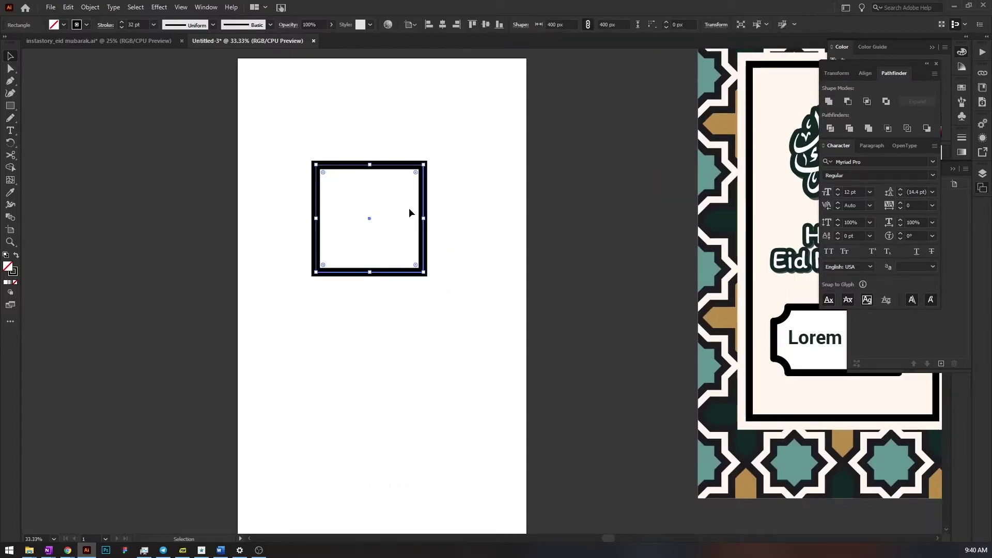
pyautogui.press('a')
pyautogui.press('v')
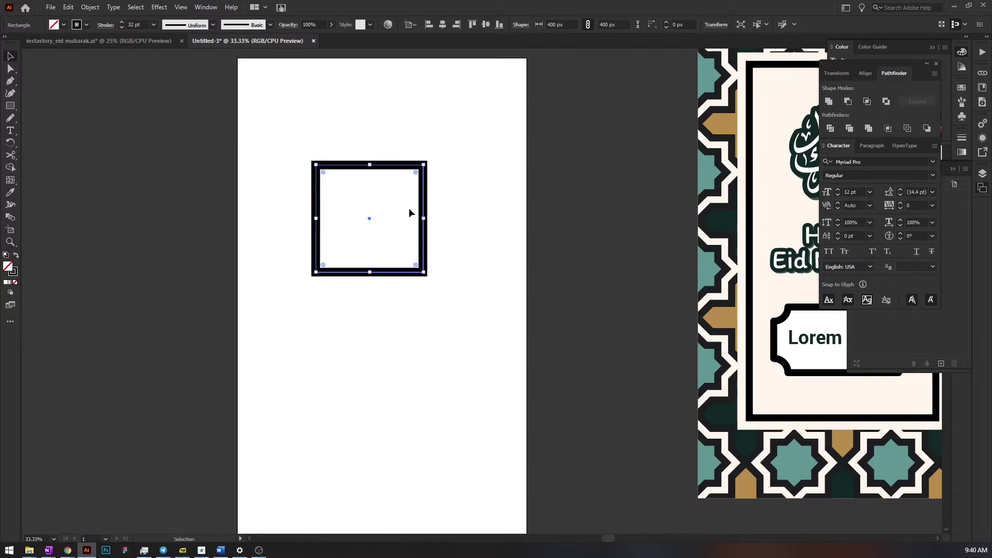
pyautogui.press('r')
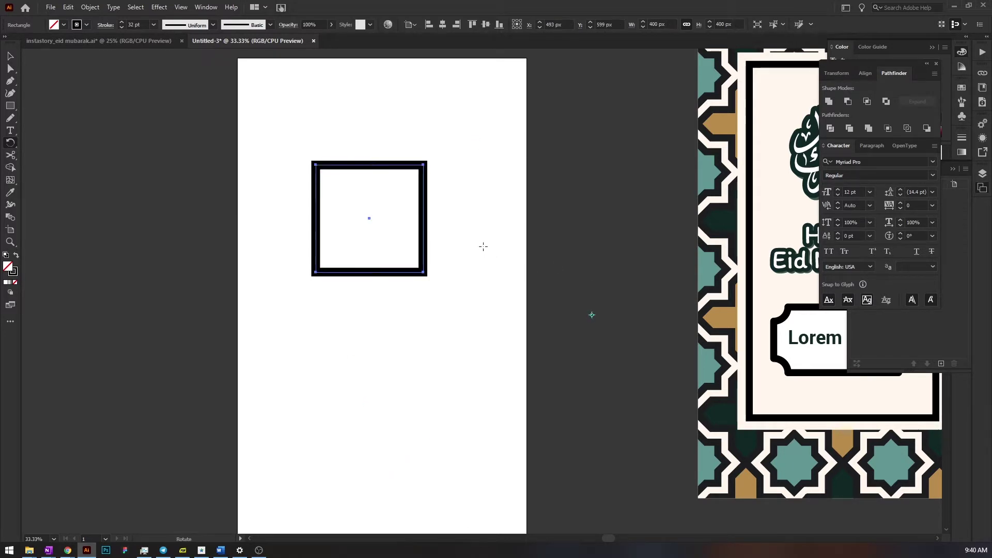
pyautogui.press('v')
pyautogui.click(434, 221)
pyautogui.click(426, 221)
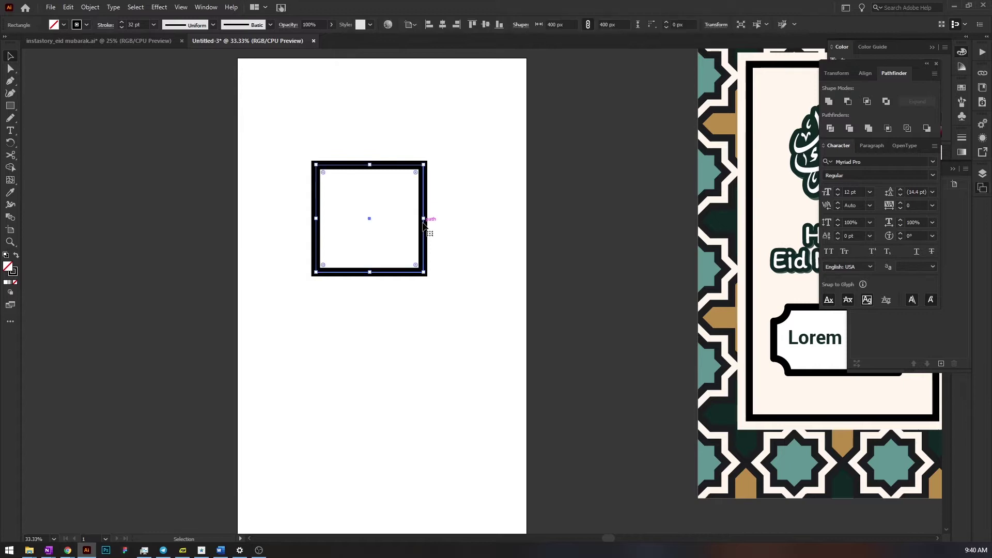
pyautogui.press('r')
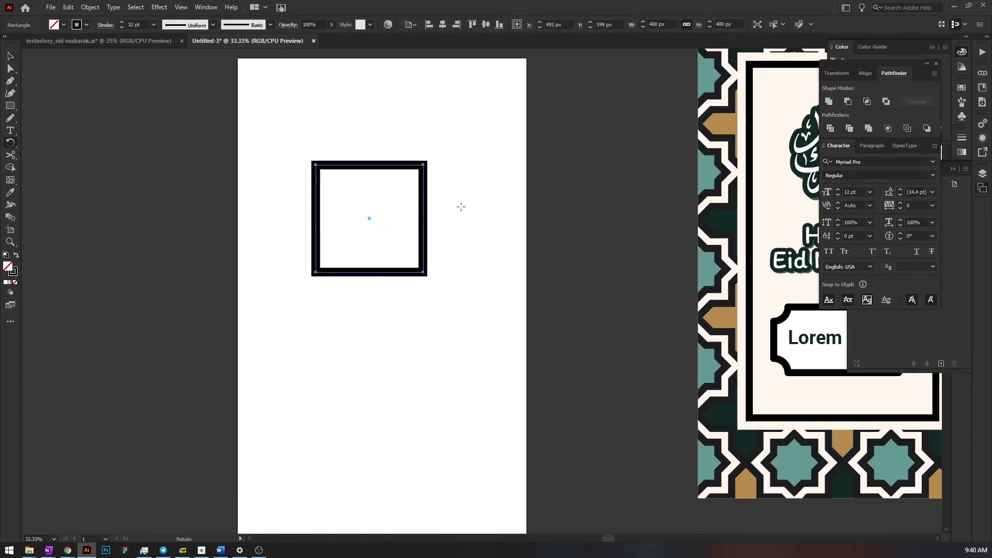
pyautogui.moveTo(469, 137); pyautogui.dragTo(496, 252)
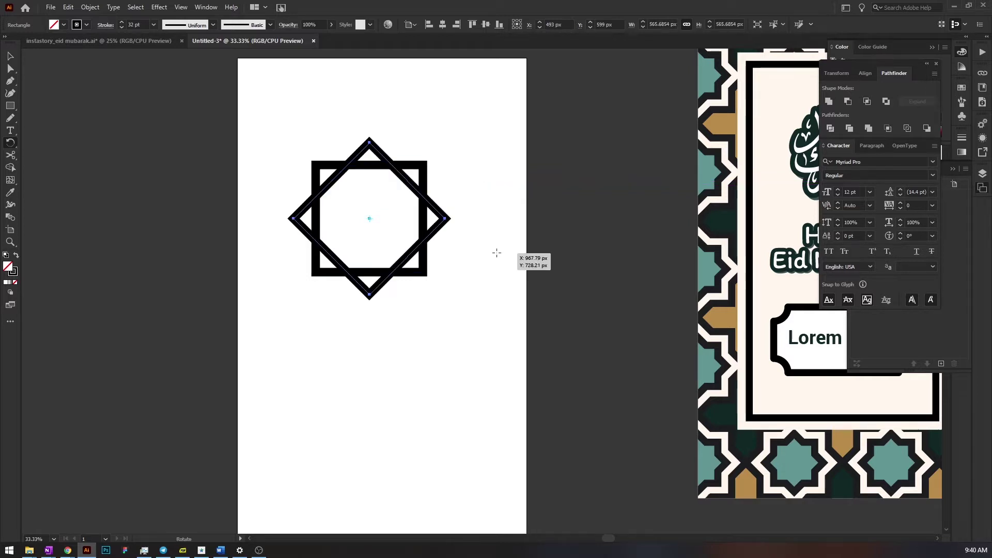
# Select both overlapping squares and unite them into a single eight-pointed star outline
pyautogui.press('v')
pyautogui.click(493, 242)
pyautogui.moveTo(288, 107); pyautogui.dragTo(455, 343)
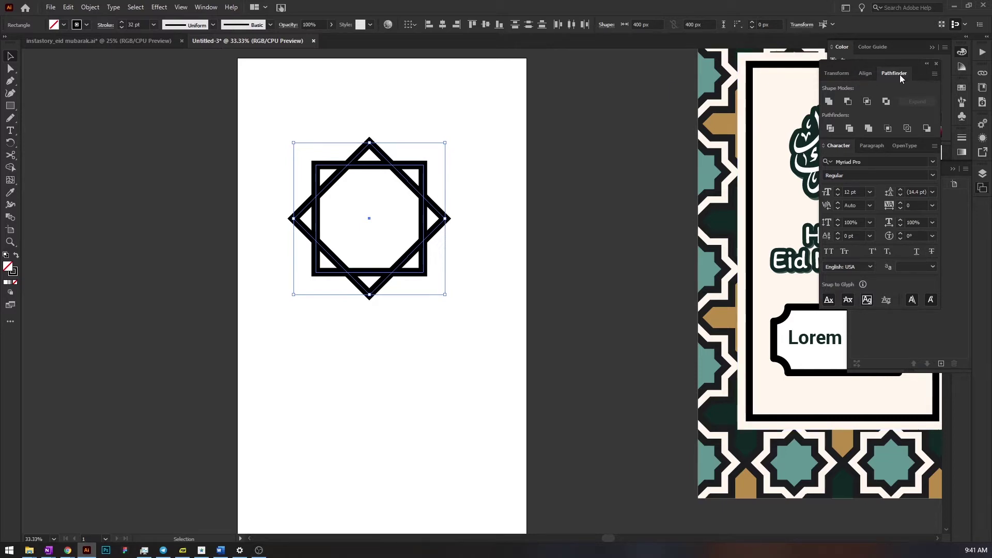
pyautogui.click(205, 7)
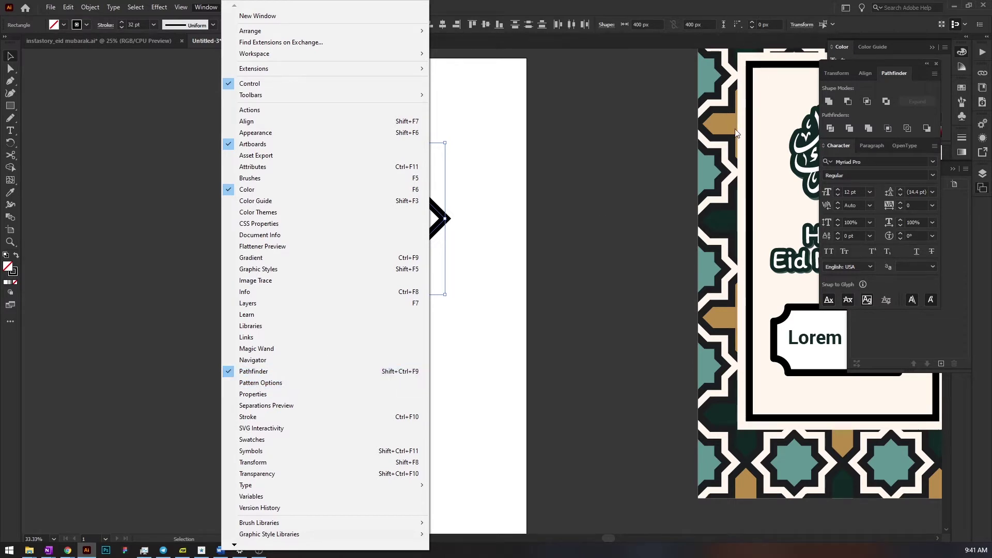
pyautogui.click(829, 102)
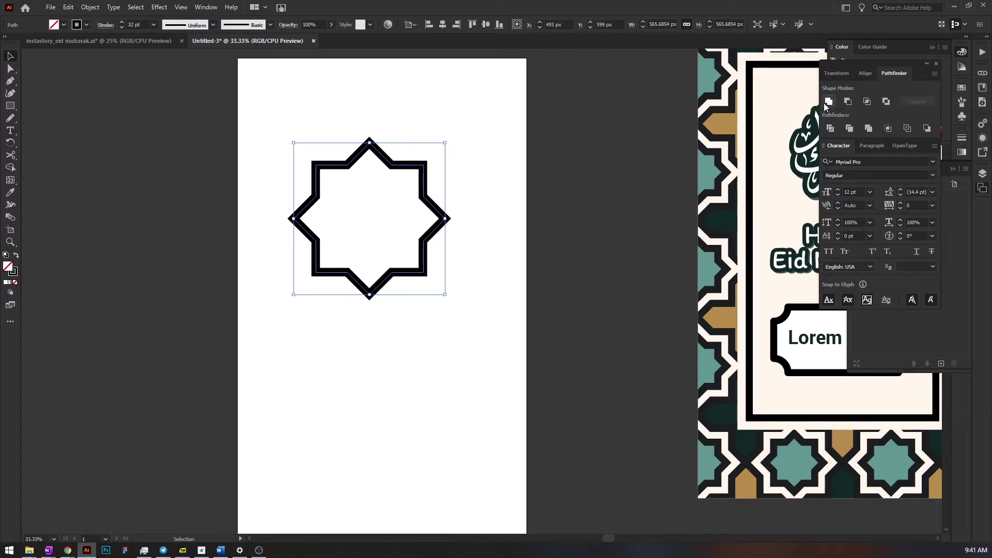
# Add an inner star with Offset Path, using an offset of -70 px and miter joins
pyautogui.moveTo(503, 195); pyautogui.dragTo(424, 249)
pyautogui.click(554, 206)
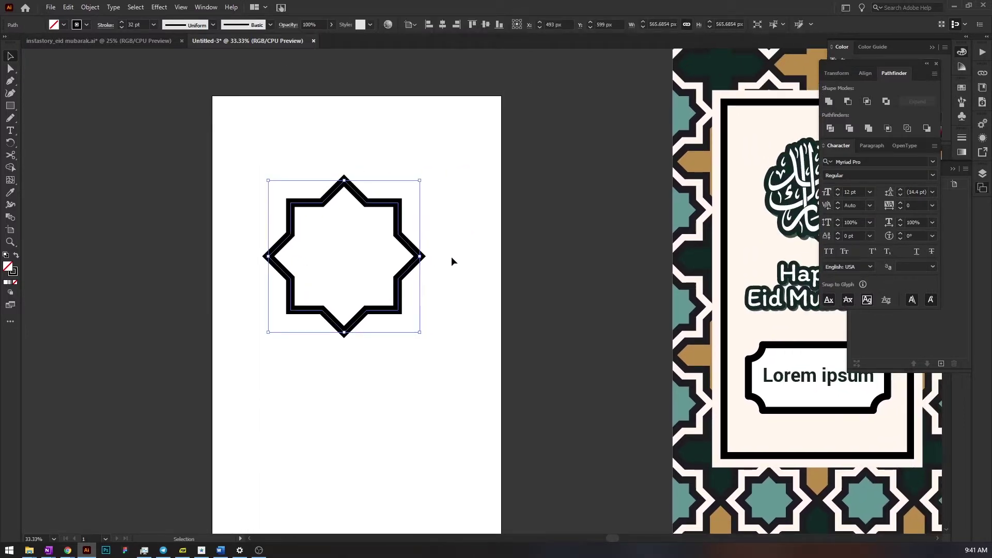
pyautogui.click(90, 7)
pyautogui.moveTo(69, 7)
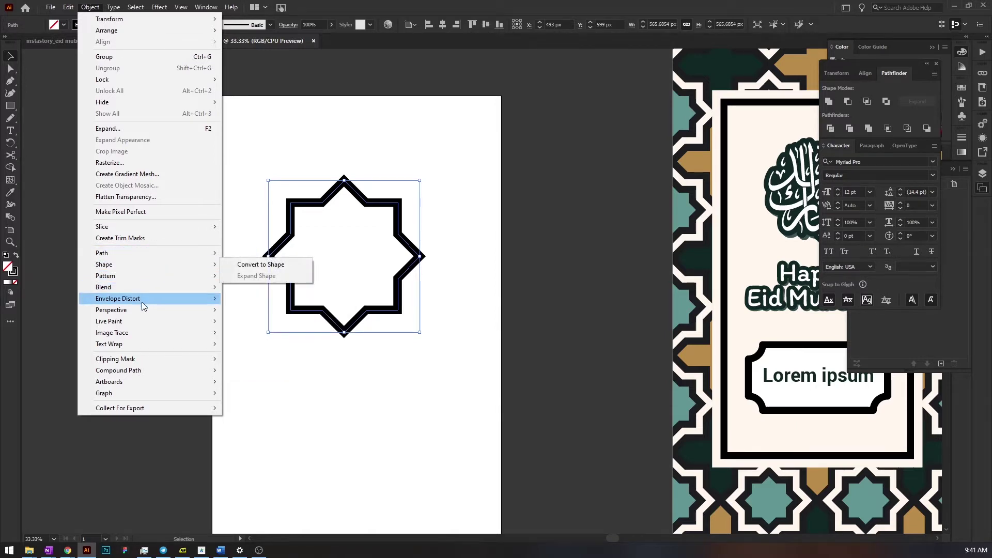
pyautogui.moveTo(158, 255)
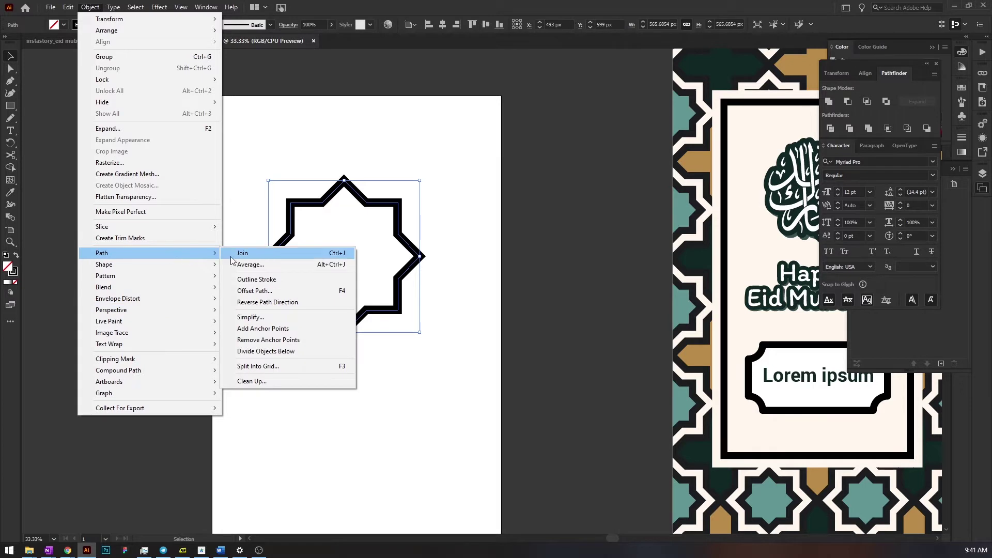
pyautogui.click(311, 293)
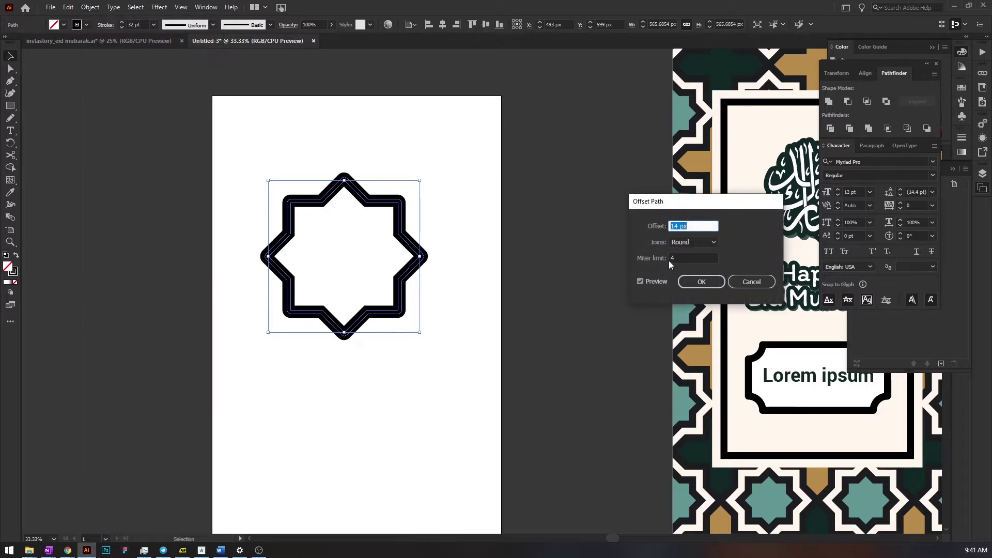
pyautogui.write('-70')
pyautogui.press('Tab')
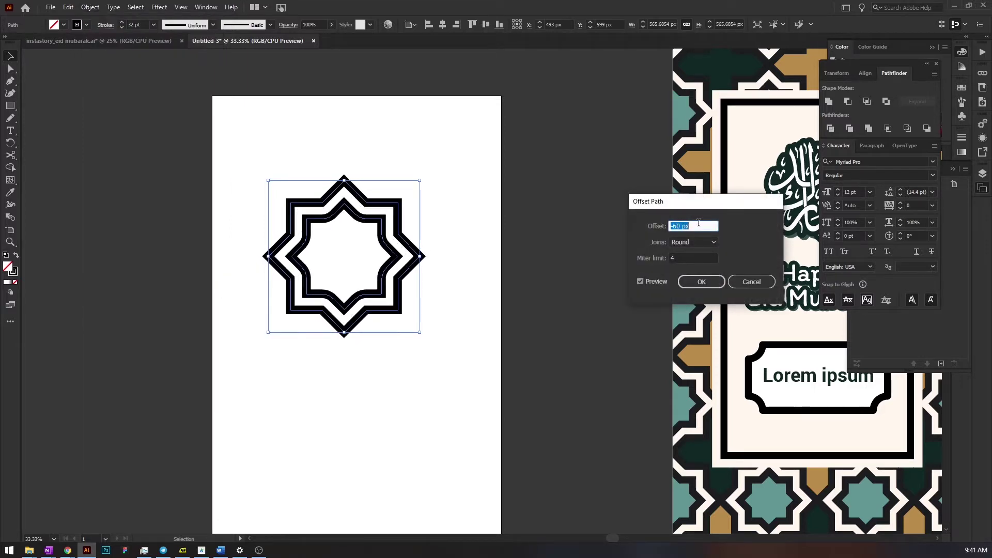
pyautogui.write('-80')
pyautogui.click(689, 240)
pyautogui.click(690, 254)
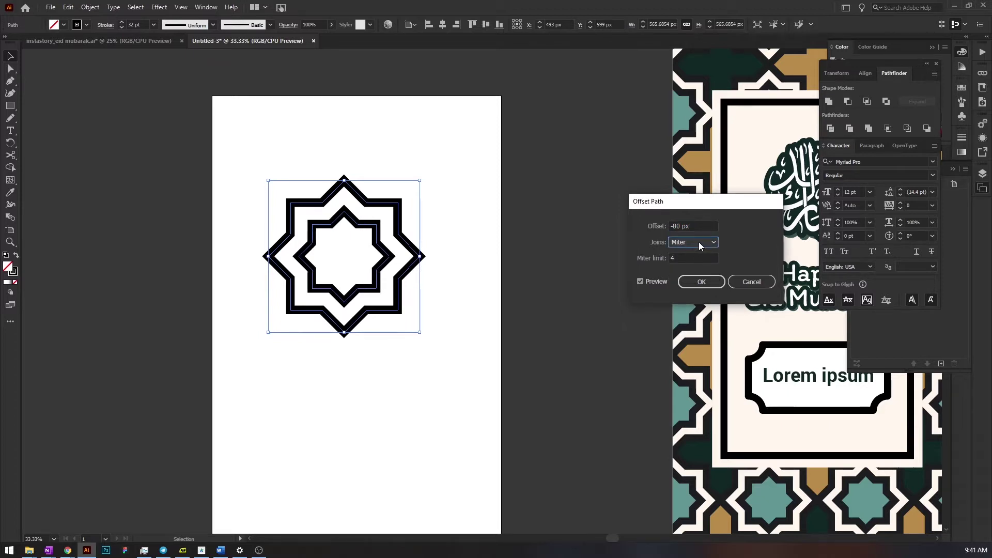
pyautogui.click(699, 242)
pyautogui.click(698, 242)
pyautogui.click(698, 225)
pyautogui.hotkey('shift', 'Up')
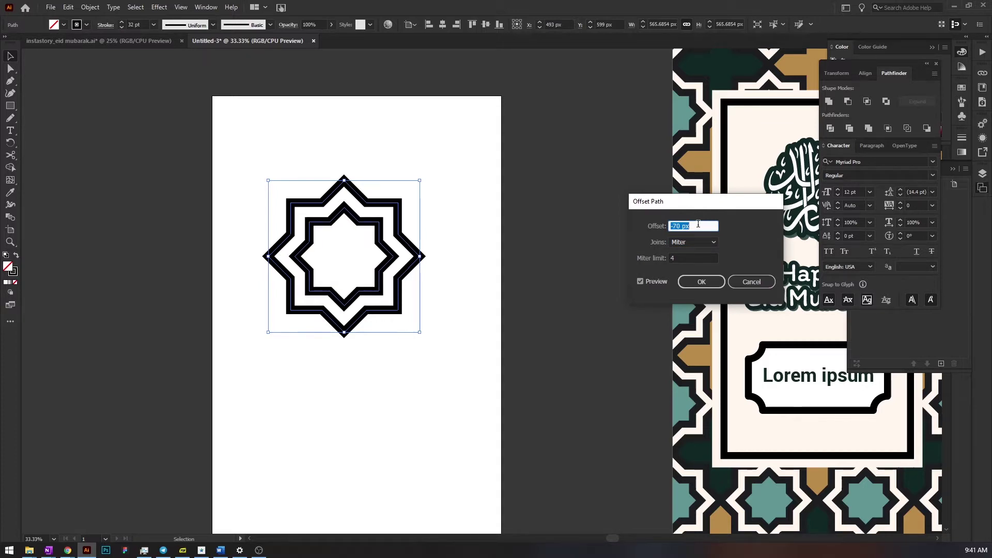
pyautogui.click(702, 282)
# Move both star outlines onto the artboard's left edge and add two copies in a row to the right, touching at their points
pyautogui.moveTo(470, 203); pyautogui.dragTo(276, 271)
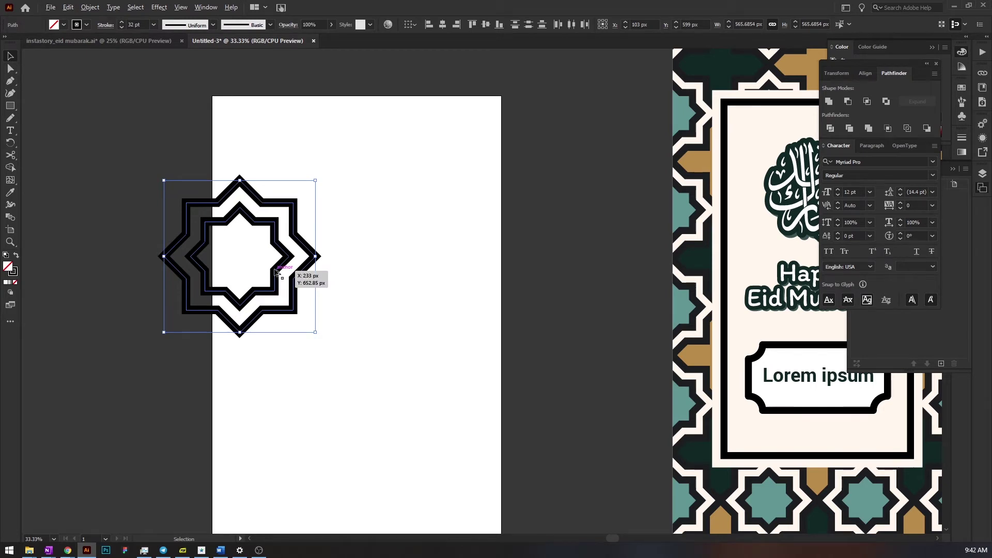
pyautogui.moveTo(275, 272); pyautogui.dragTo(428, 272)
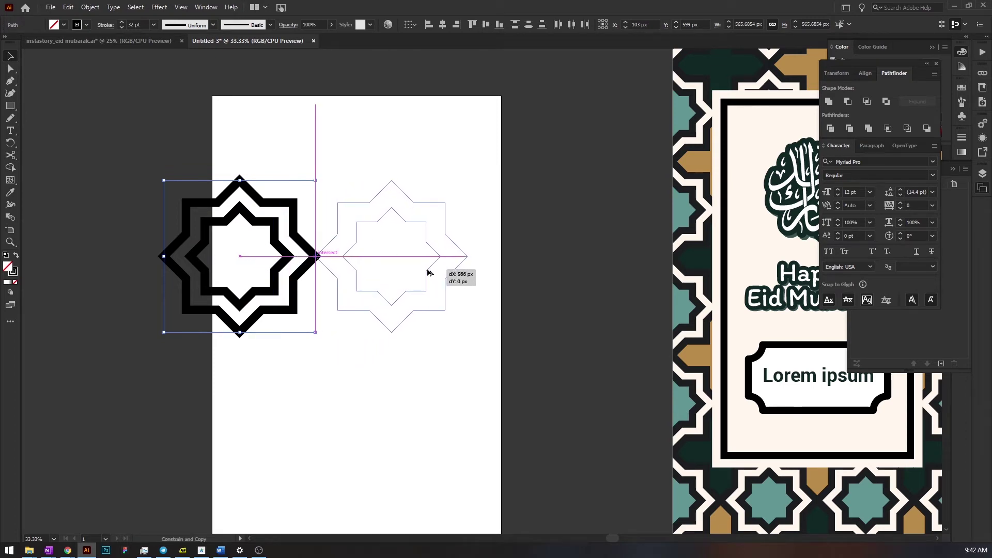
pyautogui.moveTo(427, 272); pyautogui.dragTo(428, 272)
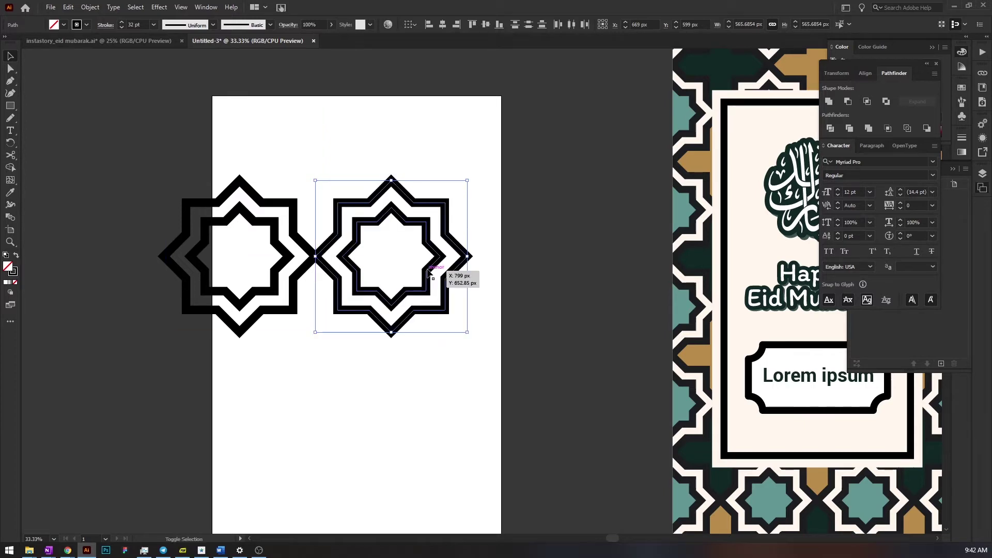
pyautogui.scroll(2, 528, 267)
pyautogui.press('a')
pyautogui.press('v')
pyautogui.hotkey('ctrl', 'd')
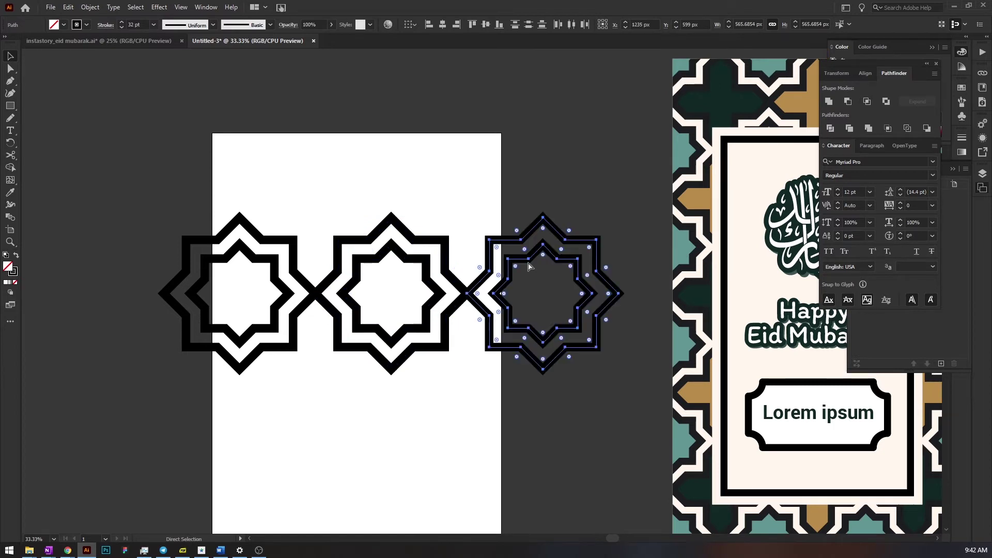
# Repeat the last copy to add a fourth pair of star outlines at the right end of the row
pyautogui.hotkey('ctrl', 'd')
pyautogui.click(599, 170)
pyautogui.scroll(-2, 589, 152)
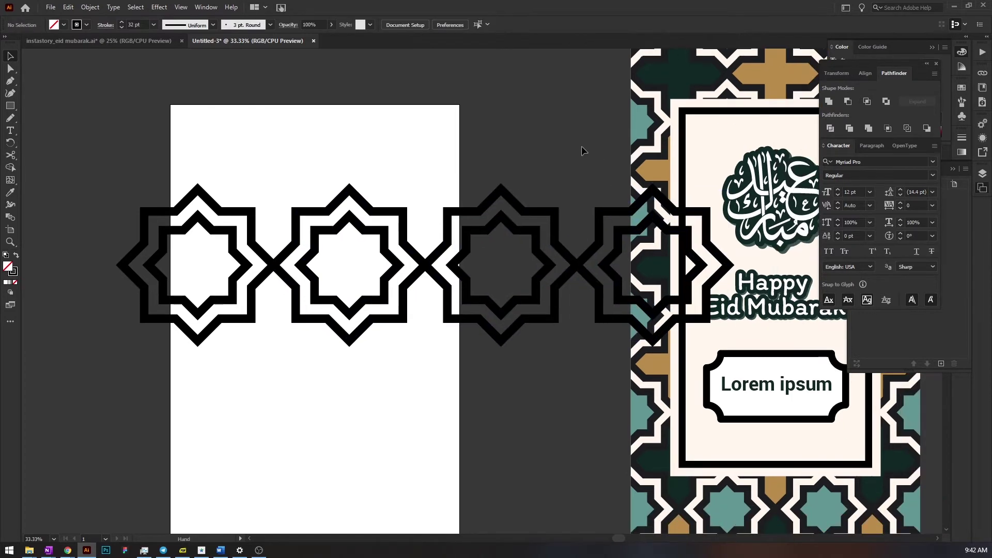
# Shift the row of four stars left so that it extends past both sides of the artboard
pyautogui.moveTo(593, 130); pyautogui.dragTo(268, 337)
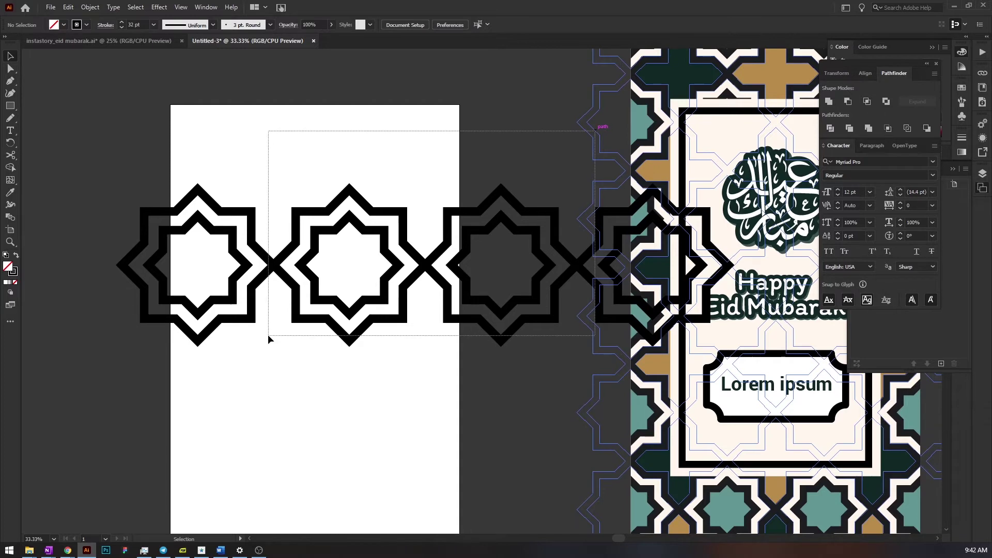
pyautogui.scroll(-1, 720, 242)
pyautogui.moveTo(719, 242); pyautogui.dragTo(594, 232)
pyautogui.moveTo(666, 340); pyautogui.dragTo(742, 337)
pyautogui.hotkey('ctrl', 'z')
pyautogui.moveTo(787, 96); pyautogui.dragTo(538, 475)
pyautogui.moveTo(549, 394); pyautogui.dragTo(650, 405)
pyautogui.moveTo(637, 355); pyautogui.dragTo(213, 198)
pyautogui.moveTo(359, 282); pyautogui.dragTo(252, 282)
pyautogui.moveTo(413, 311); pyautogui.dragTo(465, 318)
pyautogui.moveTo(538, 295); pyautogui.dragTo(544, 282)
# Copy the star row directly below with touching points, and repeat the copy until there are seven rows
pyautogui.moveTo(605, 162); pyautogui.dragTo(116, 380)
pyautogui.moveTo(321, 223); pyautogui.dragTo(321, 339)
pyautogui.scroll(-3, 393, 331)
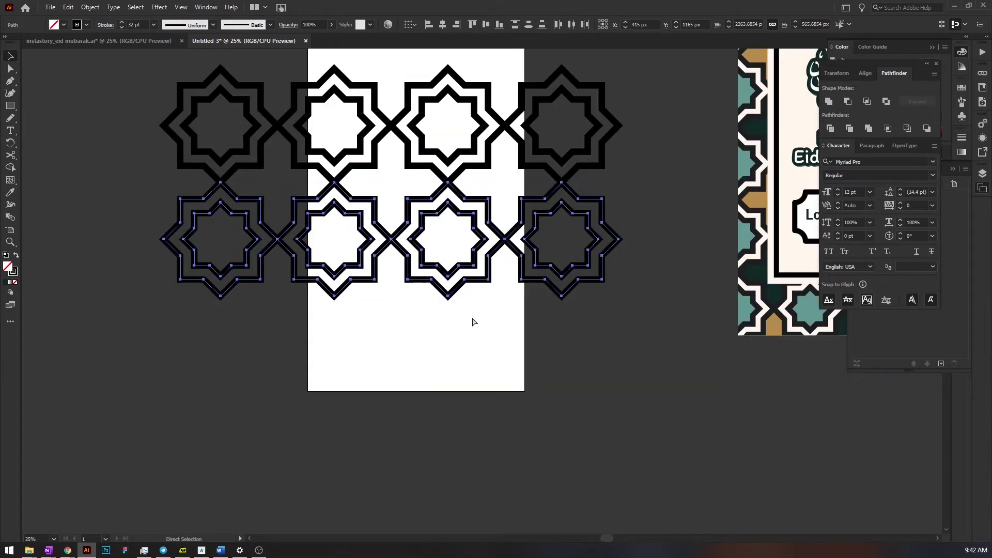
pyautogui.hotkey('ctrl', 'd')
pyautogui.hotkey('ctrl', 'd')
pyautogui.hotkey('ctrl', 'd')
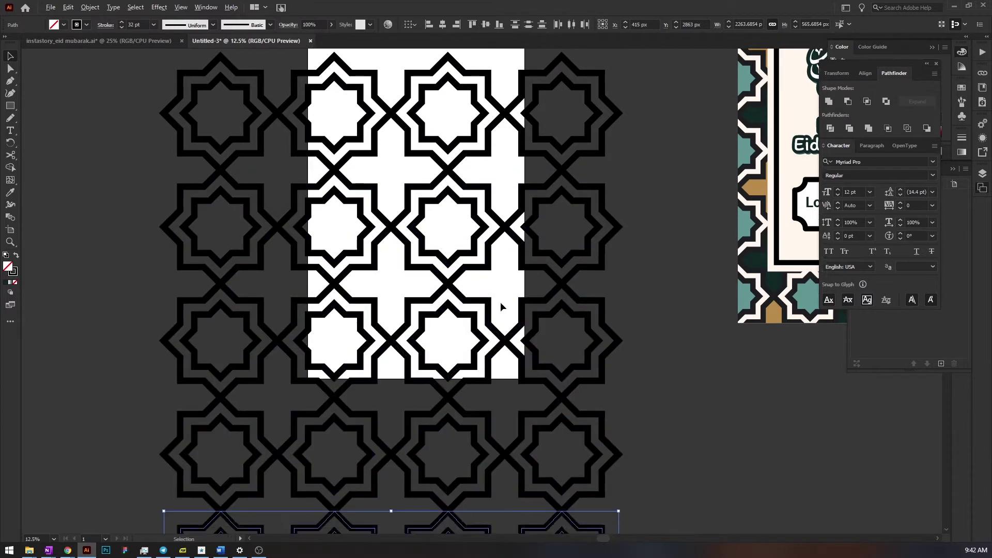
pyautogui.hotkey('ctrl', '-')
pyautogui.moveTo(482, 264); pyautogui.dragTo(480, 259)
pyautogui.hotkey('ctrl', 'd')
pyautogui.hotkey('ctrl', 'd')
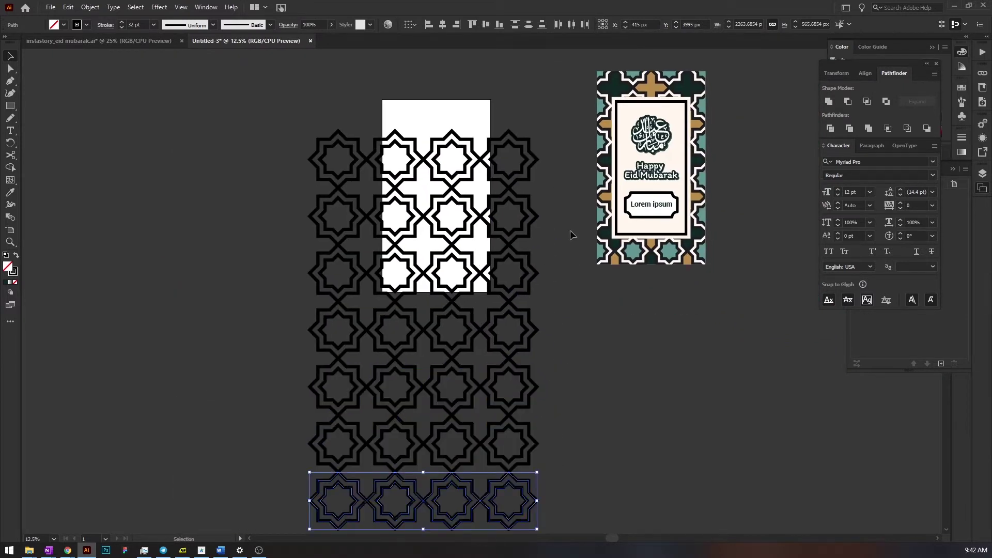
# Select the bottom row of the star grid and delete it
pyautogui.click(554, 154)
pyautogui.moveTo(557, 143); pyautogui.dragTo(331, 474)
pyautogui.moveTo(310, 505); pyautogui.dragTo(377, 398)
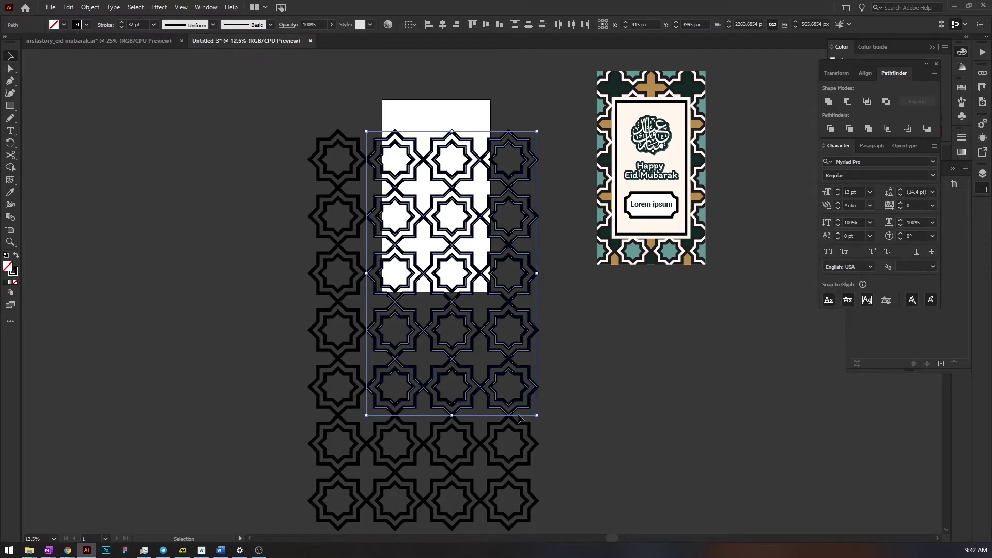
pyautogui.scroll(-2, 568, 440)
pyautogui.moveTo(295, 486); pyautogui.dragTo(313, 483)
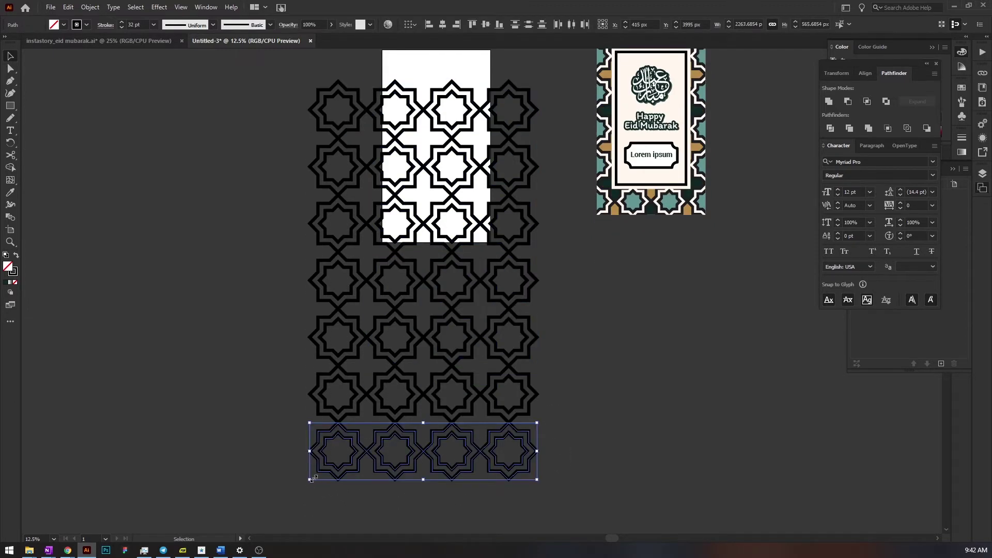
pyautogui.press('Delete')
# Select all six remaining star rows and move the grid up and right to cover the whole artboard
pyautogui.moveTo(556, 92); pyautogui.dragTo(277, 475)
pyautogui.moveTo(358, 389); pyautogui.dragTo(315, 484)
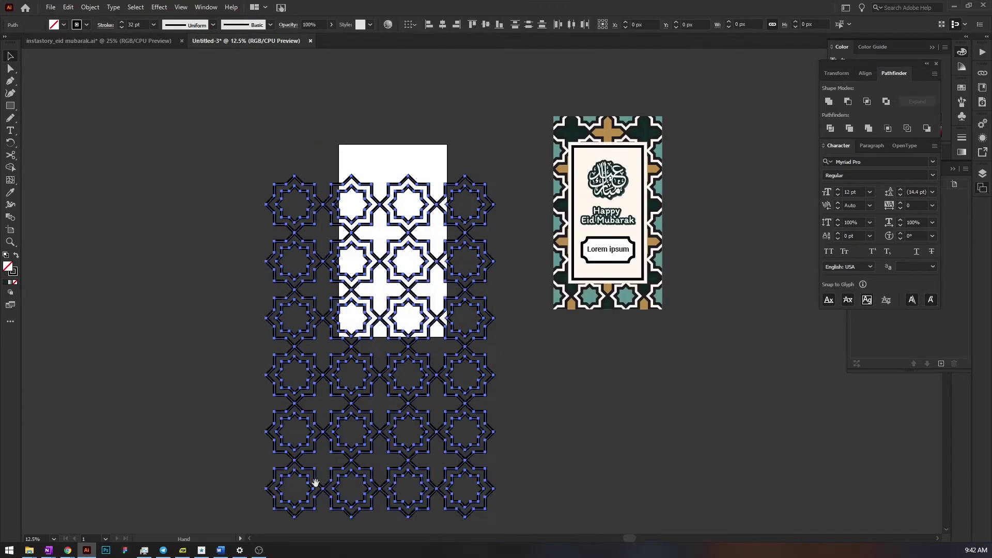
pyautogui.moveTo(421, 405); pyautogui.dragTo(86, 379)
# Place a spare copy of the whole star grid on the empty canvas left of the artboard
pyautogui.moveTo(248, 80); pyautogui.dragTo(471, 392)
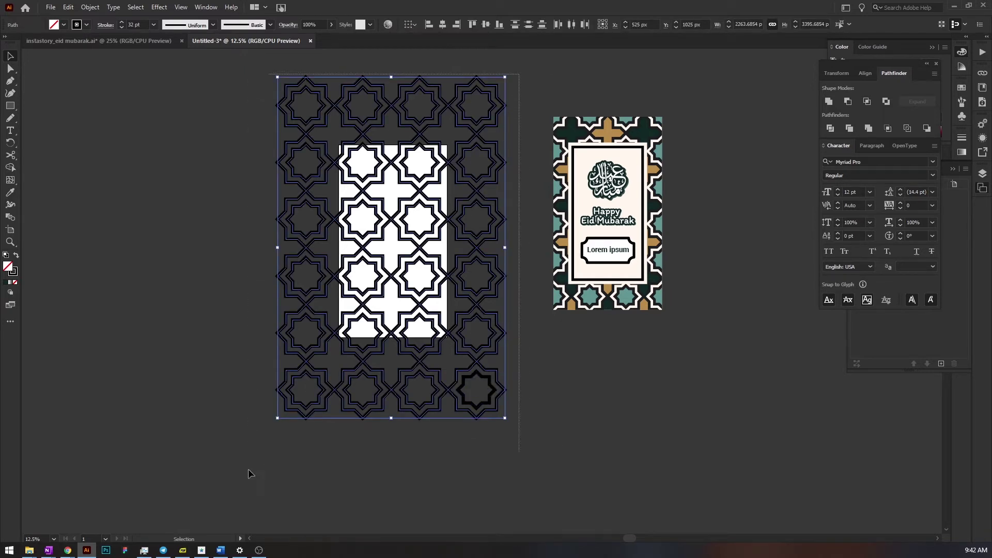
pyautogui.moveTo(477, 377); pyautogui.dragTo(190, 377)
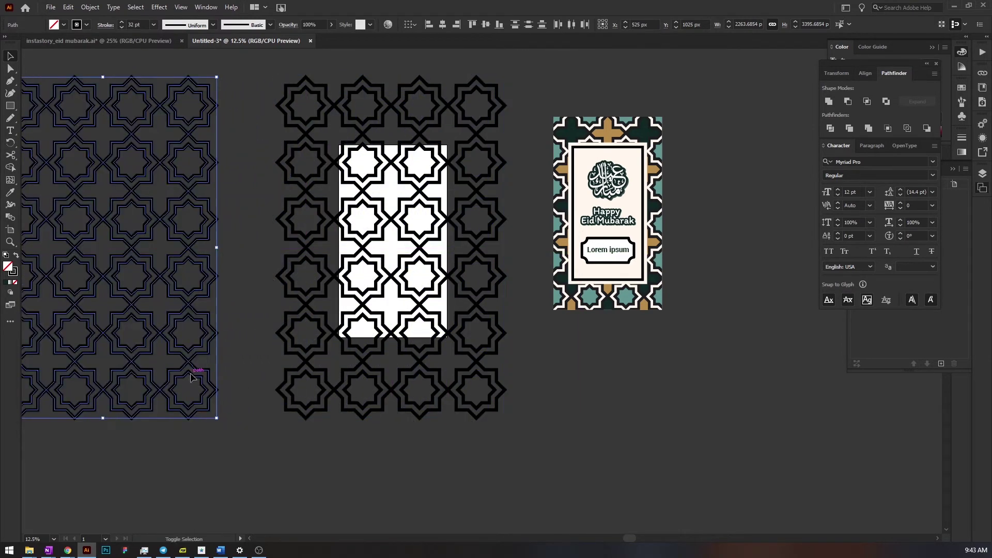
pyautogui.click(466, 335)
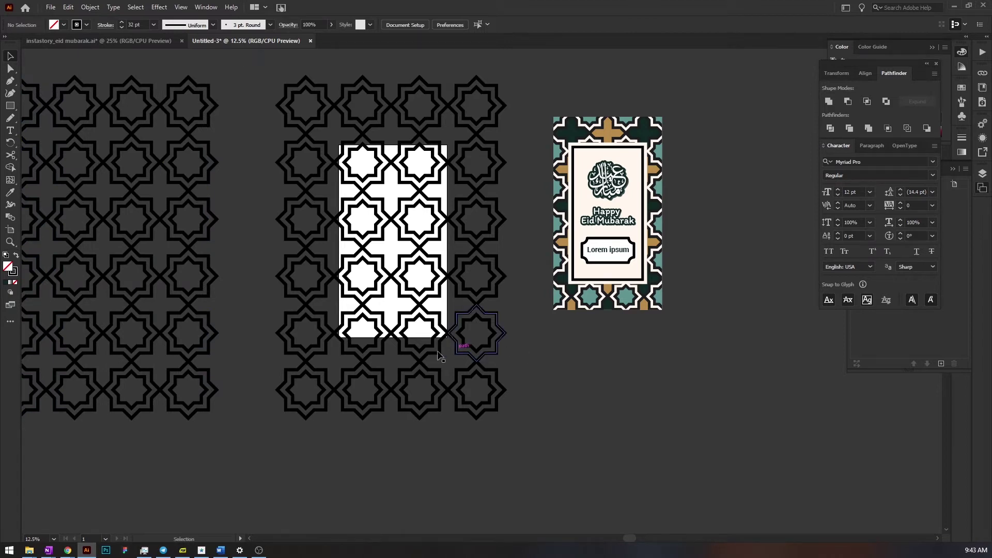
# Select the star grid on the artboard and expand its fill and stroke into shapes
pyautogui.moveTo(273, 68); pyautogui.dragTo(513, 427)
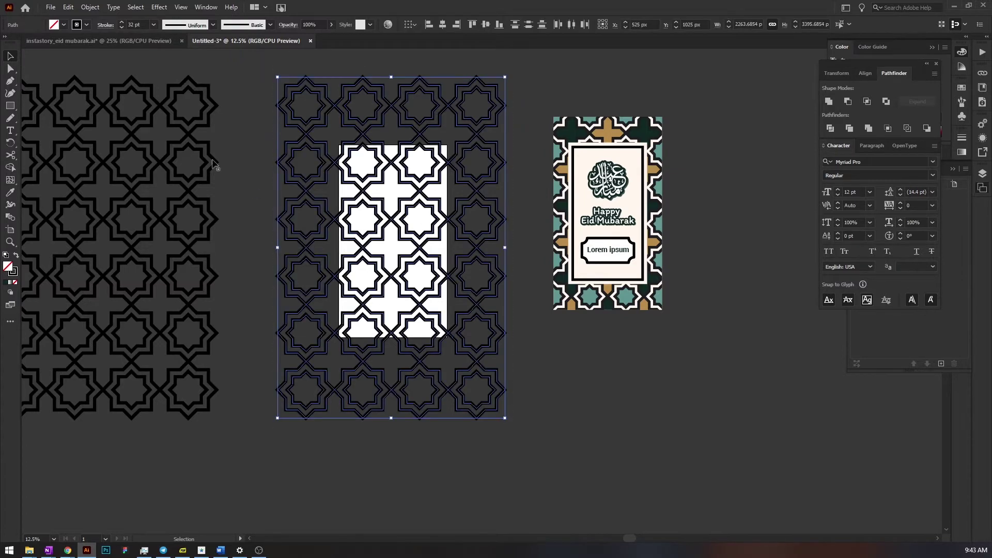
pyautogui.click(90, 8)
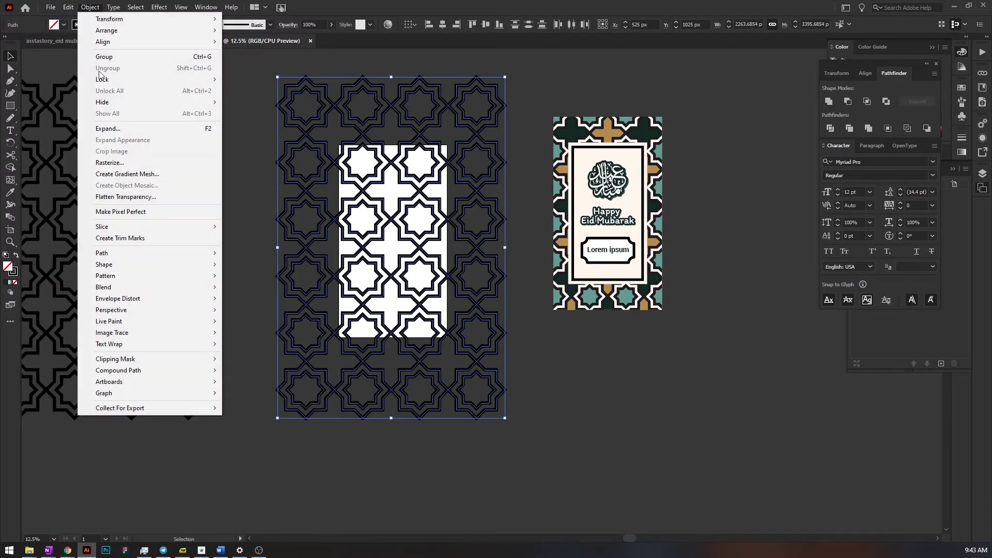
pyautogui.click(124, 128)
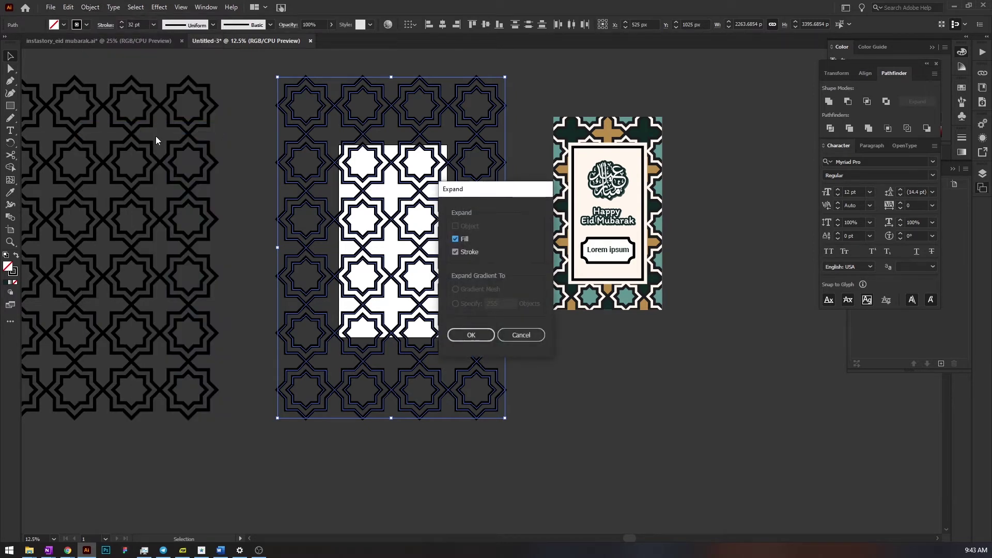
pyautogui.press('Return')
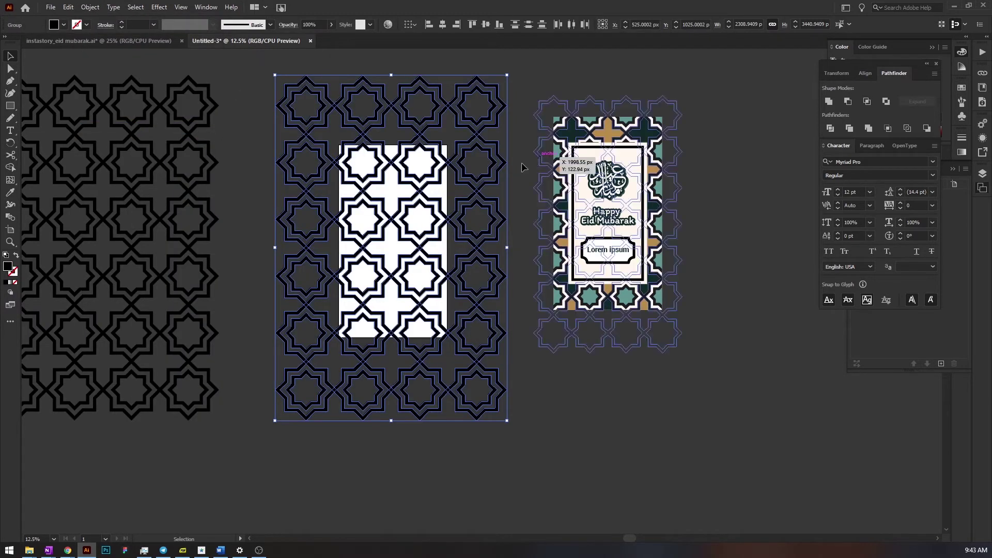
# Scale the expanded star grid down proportionally to about 1698 × 2530 px, keeping it over the artboard
pyautogui.moveTo(500, 213); pyautogui.dragTo(539, 221)
pyautogui.click(576, 229)
pyautogui.moveTo(314, 72); pyautogui.dragTo(510, 364)
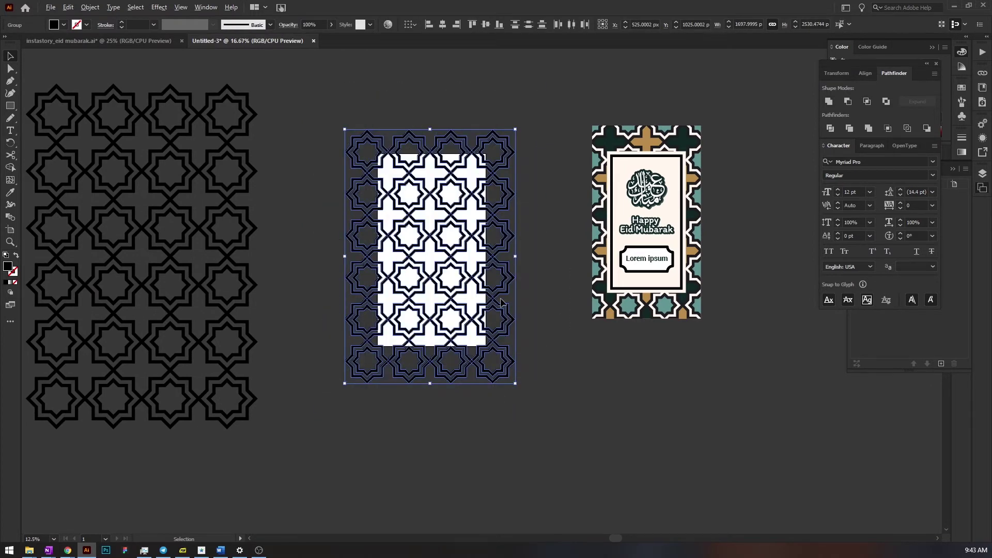
pyautogui.hotkey('ctrl', '=')
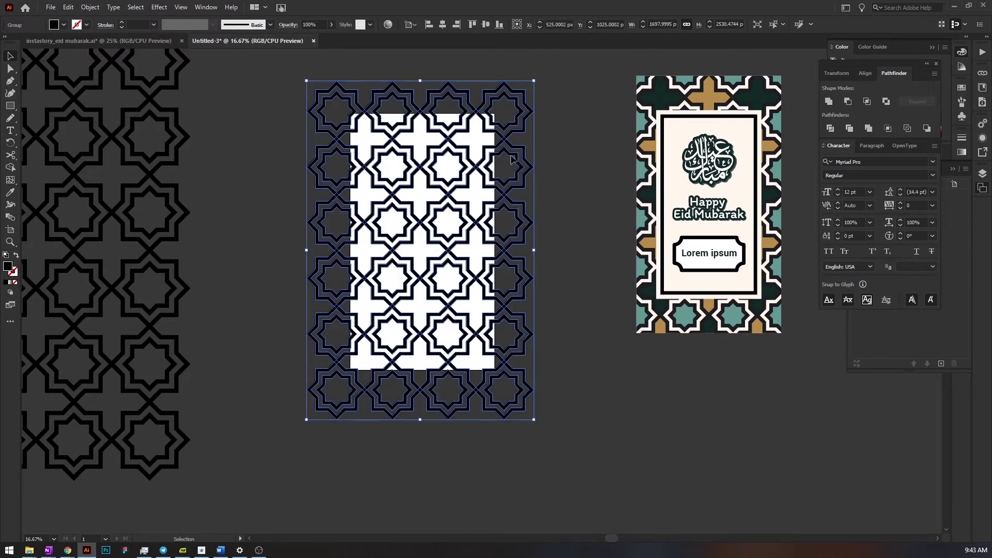
# Centre the star grid horizontally and vertically on the artboard
pyautogui.click(442, 25)
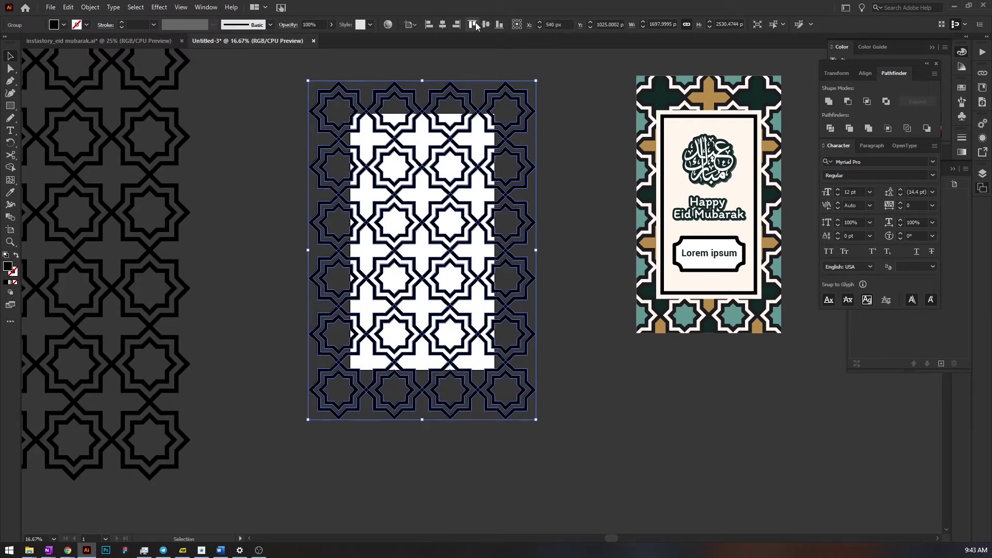
pyautogui.click(486, 24)
pyautogui.click(587, 181)
pyautogui.moveTo(588, 181); pyautogui.dragTo(574, 177)
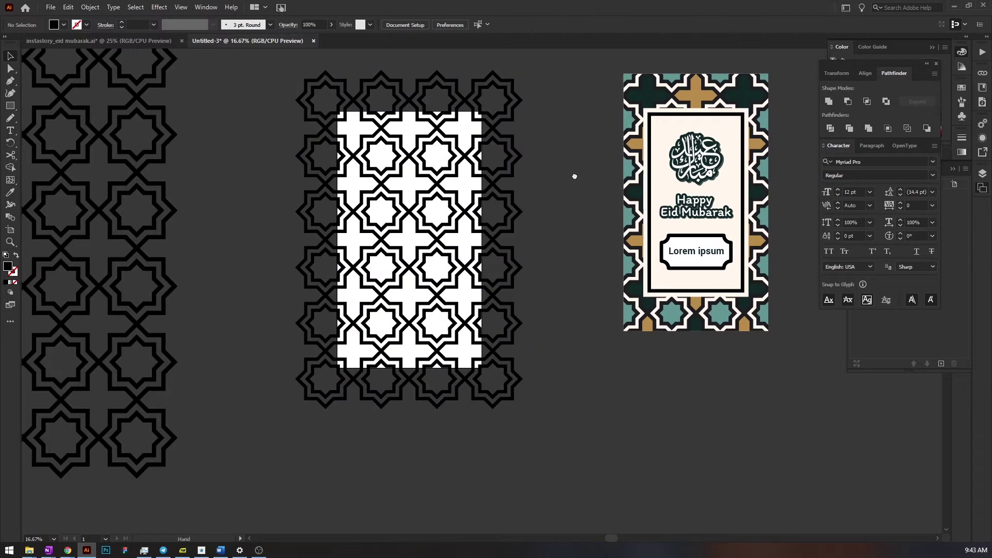
# Scale the star grid down slightly and proportionally around its centre, still covering the artboard
pyautogui.click(499, 212)
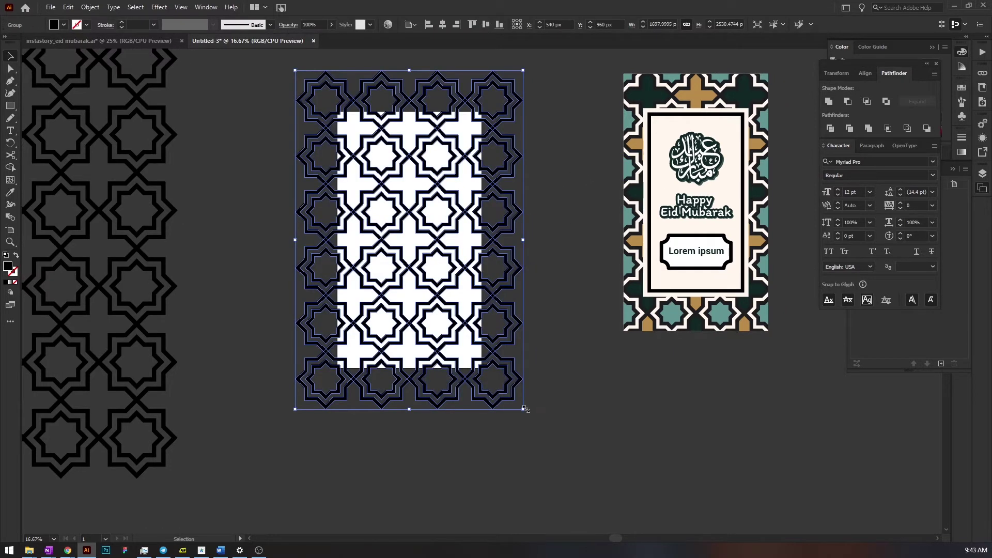
pyautogui.moveTo(522, 409)
pyautogui.mouseDown()
pyautogui.moveTo(542, 409)
pyautogui.moveTo(532, 403)
pyautogui.mouseUp()
pyautogui.click(543, 349)
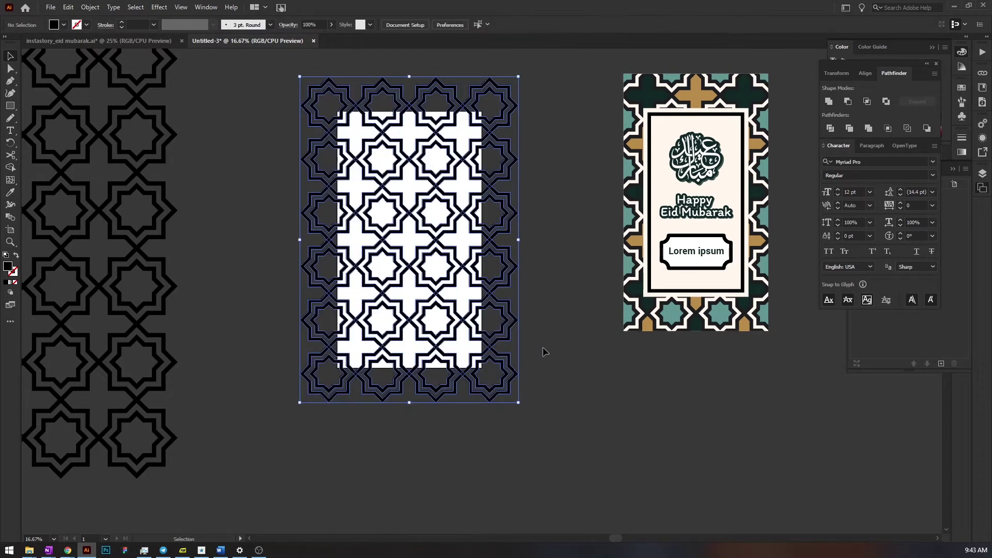
pyautogui.moveTo(543, 350); pyautogui.dragTo(575, 362)
pyautogui.scroll(2, 565, 326)
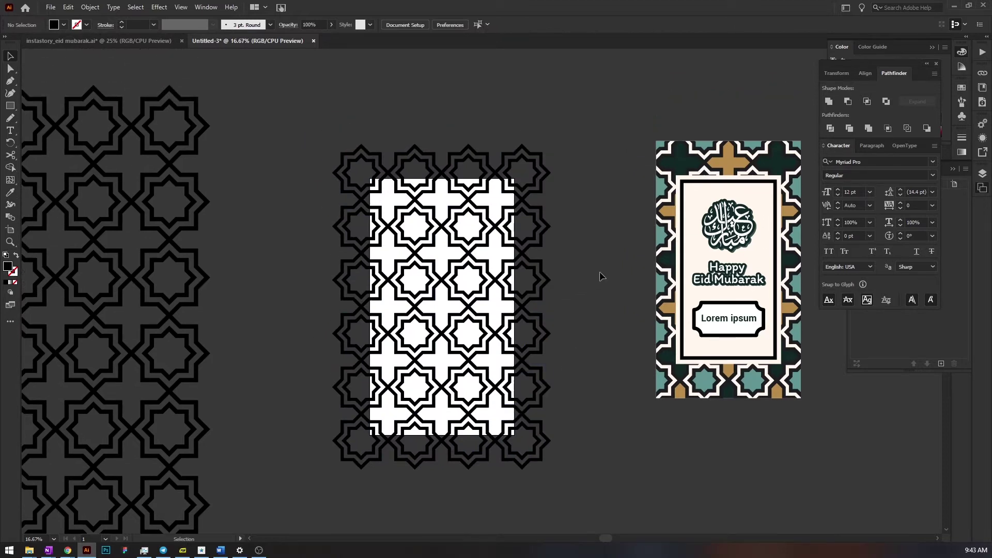
pyautogui.scroll(-1, 601, 276)
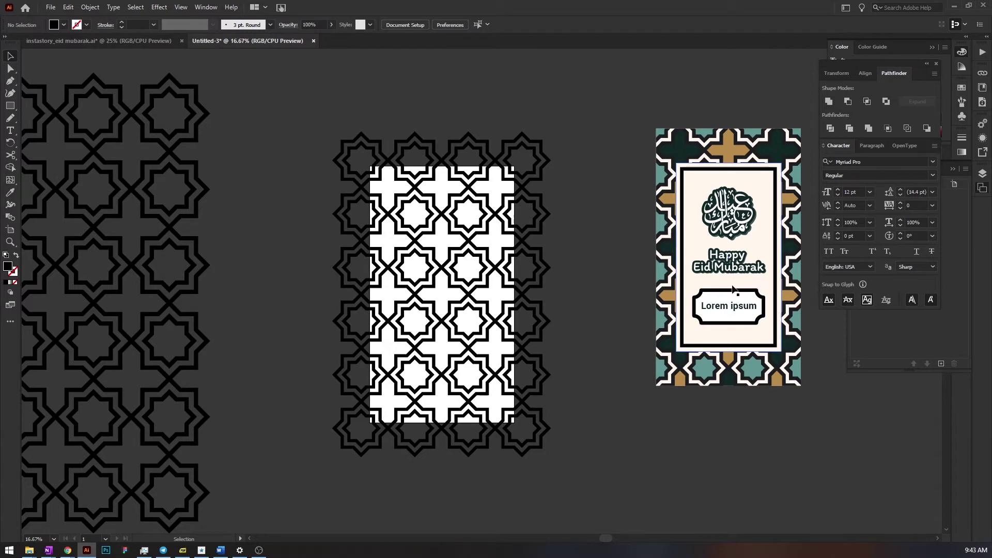
# Delete the inner contour of the inner star in the grid's second row, third column, to make it a solid star
pyautogui.scroll(4, 541, 241)
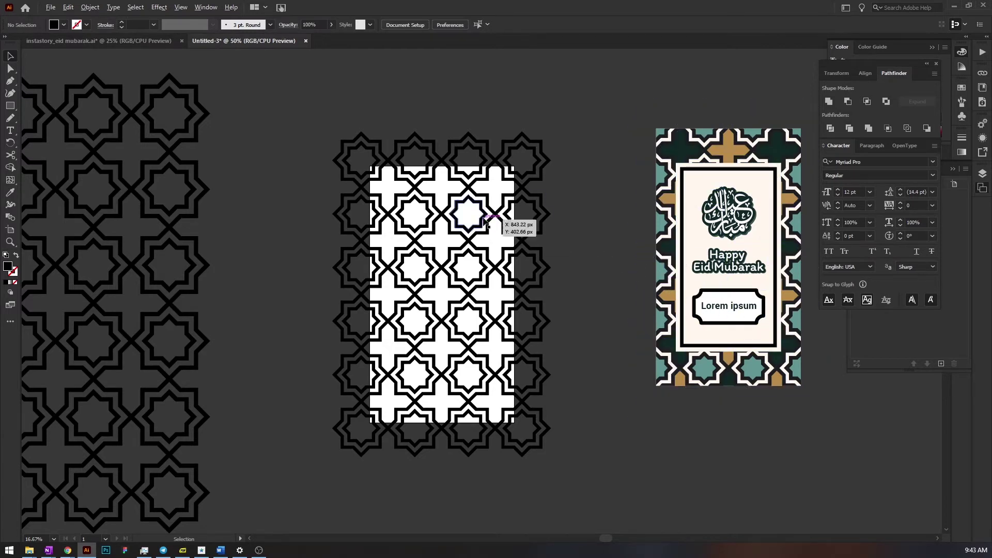
pyautogui.scroll(1, 569, 265)
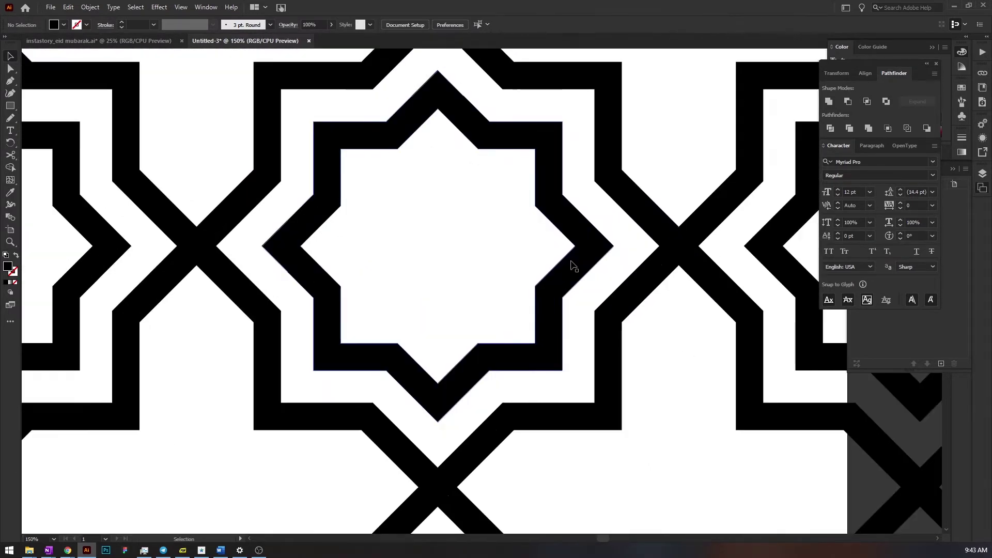
pyautogui.click(572, 265)
pyautogui.scroll(1, 491, 212)
pyautogui.press('a')
pyautogui.click(505, 184)
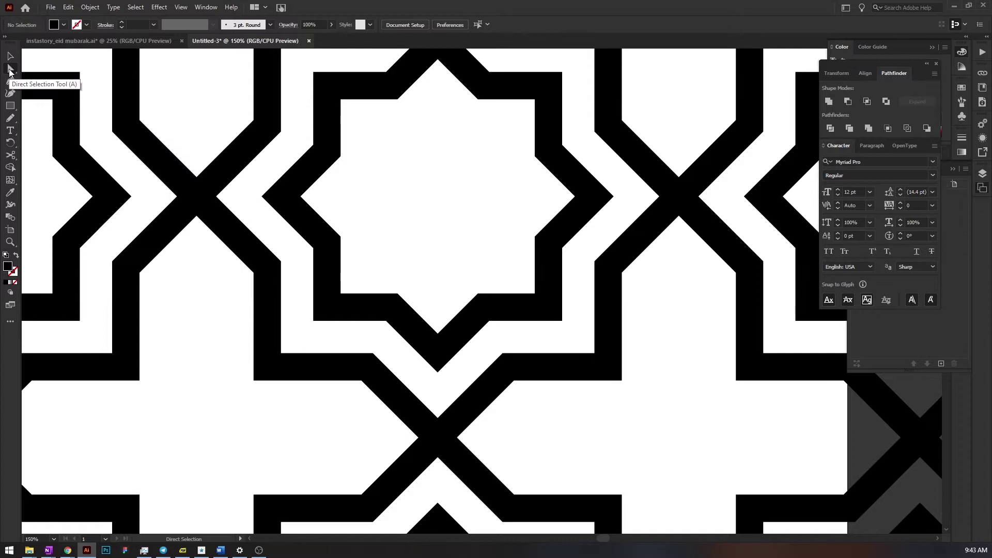
pyautogui.keyDown('alt'); pyautogui.click(331, 146); pyautogui.keyUp('alt')
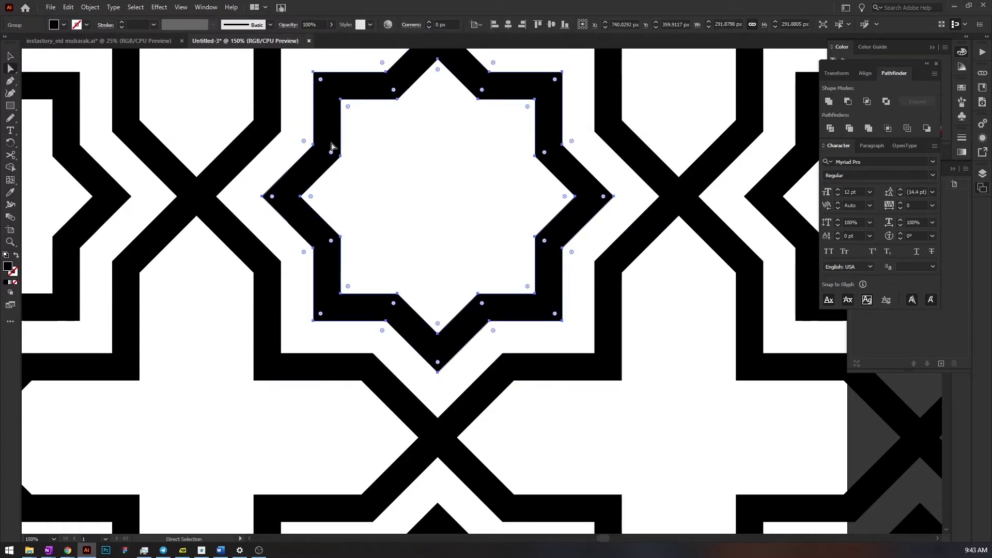
pyautogui.press('ctrl')
pyautogui.click(427, 169)
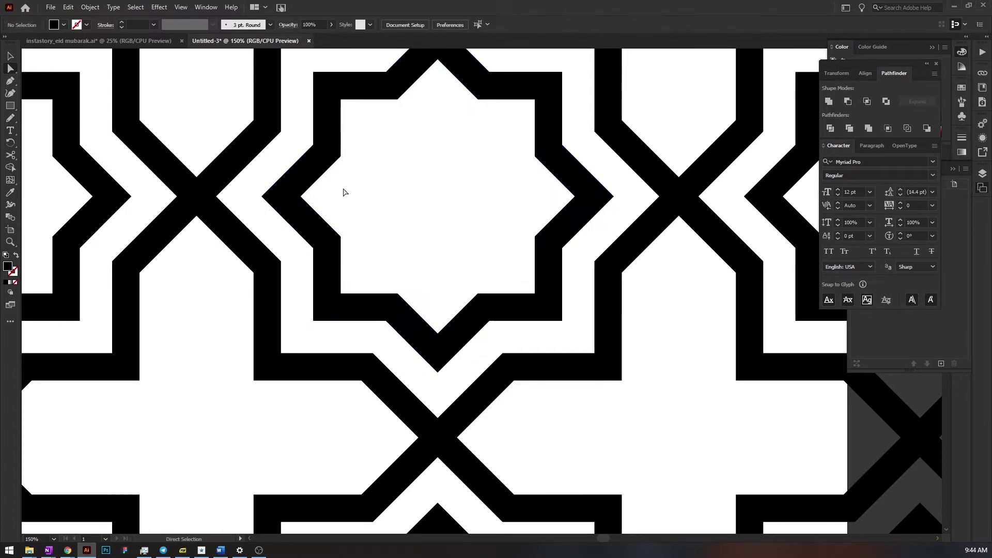
pyautogui.click(301, 196)
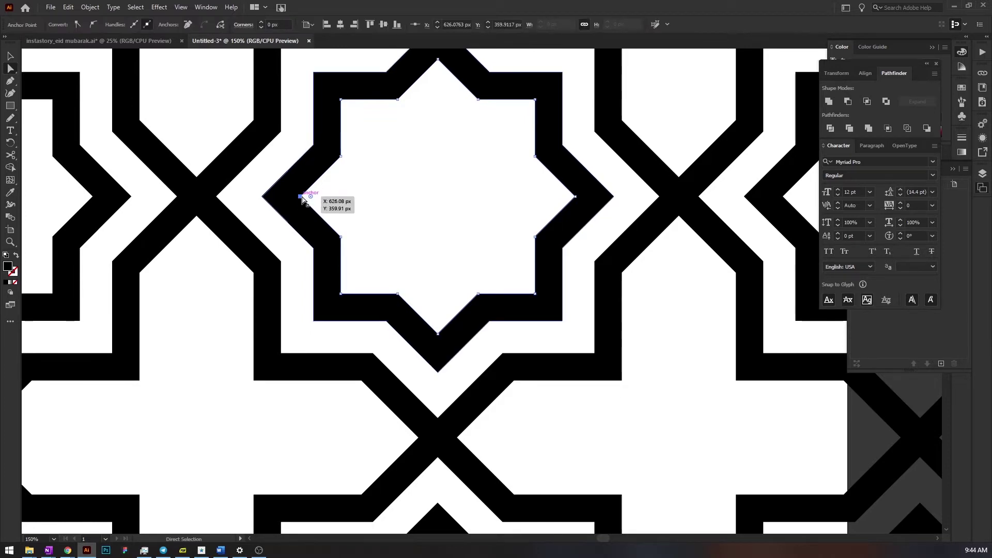
pyautogui.click(306, 199)
pyautogui.click(305, 198)
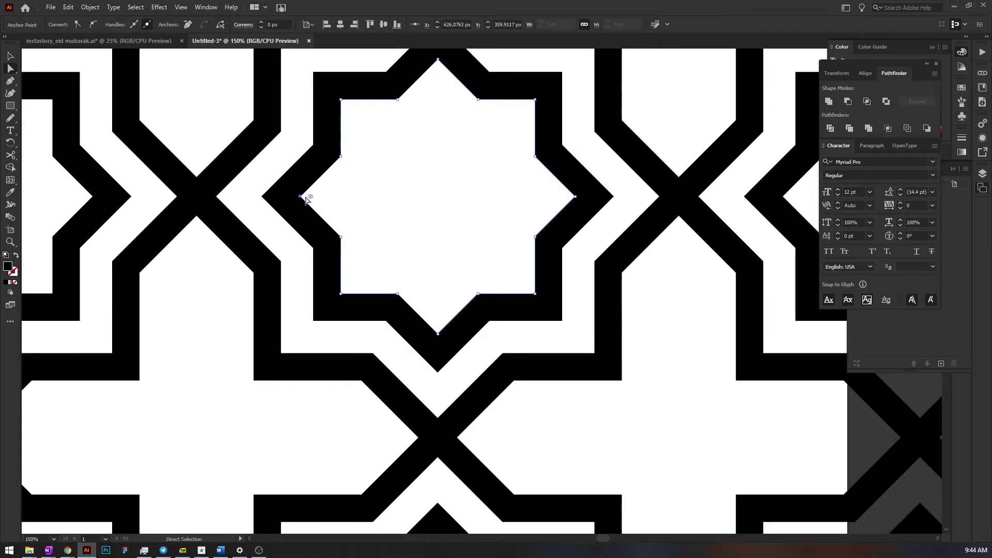
pyautogui.press('Delete')
pyautogui.press('Delete')
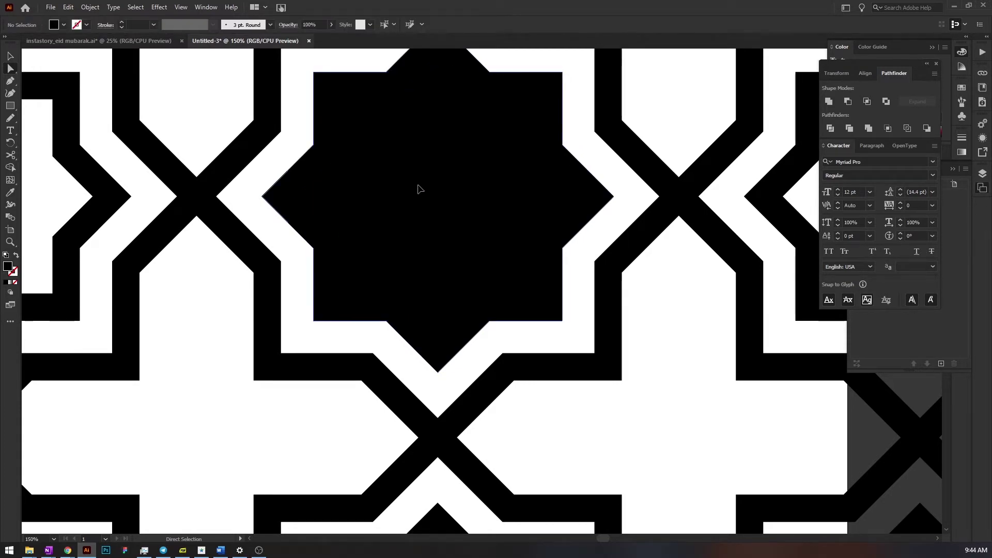
# Fill the solid star with the teal sampled from a star in the finished reference design
pyautogui.click(419, 190)
pyautogui.scroll(-4, 430, 186)
pyautogui.moveTo(388, 195); pyautogui.dragTo(236, 218)
pyautogui.press('i')
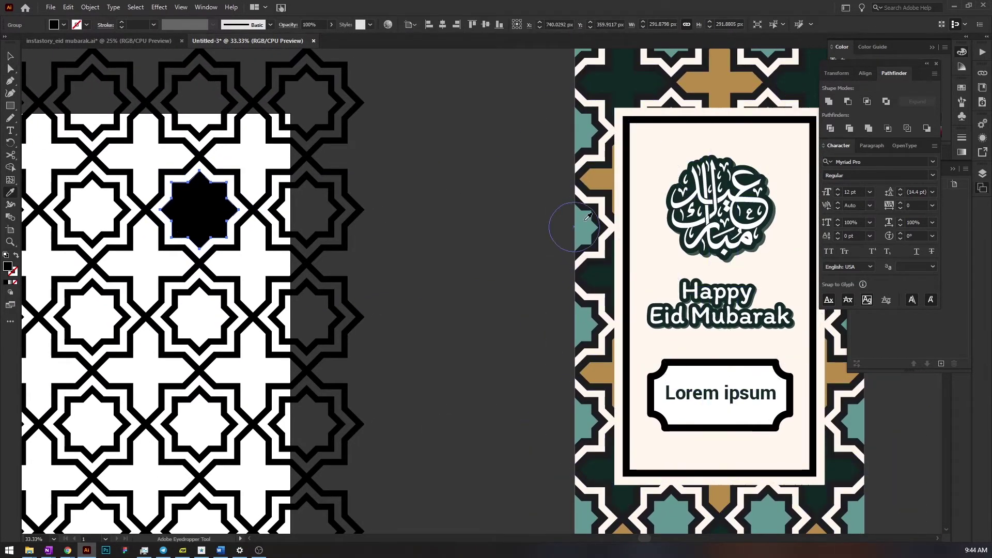
pyautogui.click(587, 219)
pyautogui.press('v')
pyautogui.click(377, 213)
pyautogui.scroll(2, 313, 223)
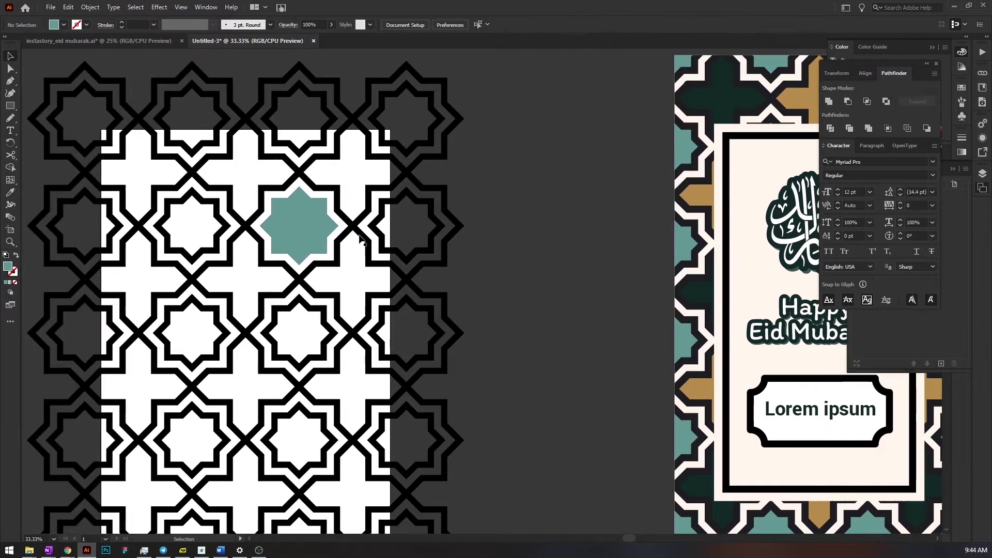
# Send the teal star to the back, behind the black star grid
pyautogui.moveTo(313, 224); pyautogui.dragTo(453, 230)
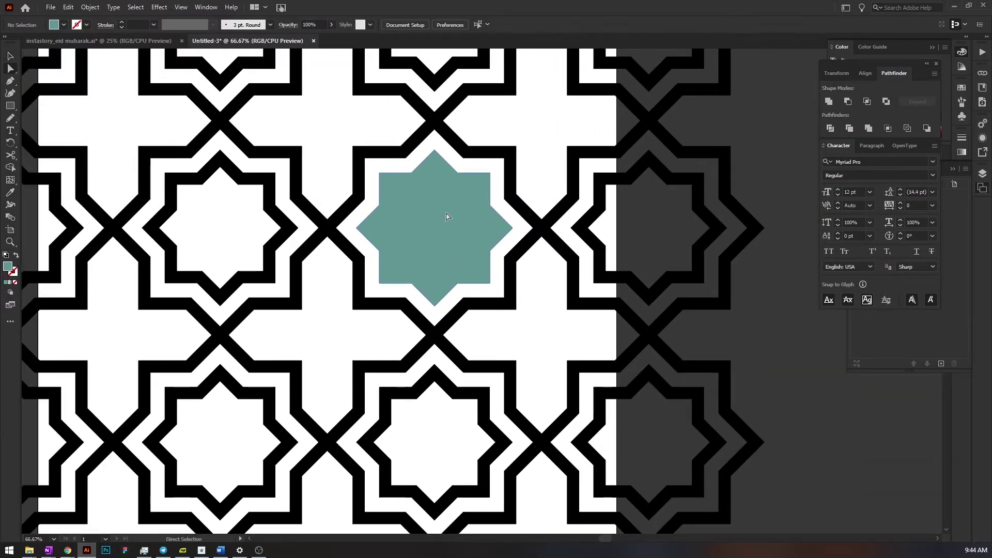
pyautogui.click(447, 216)
pyautogui.press('v')
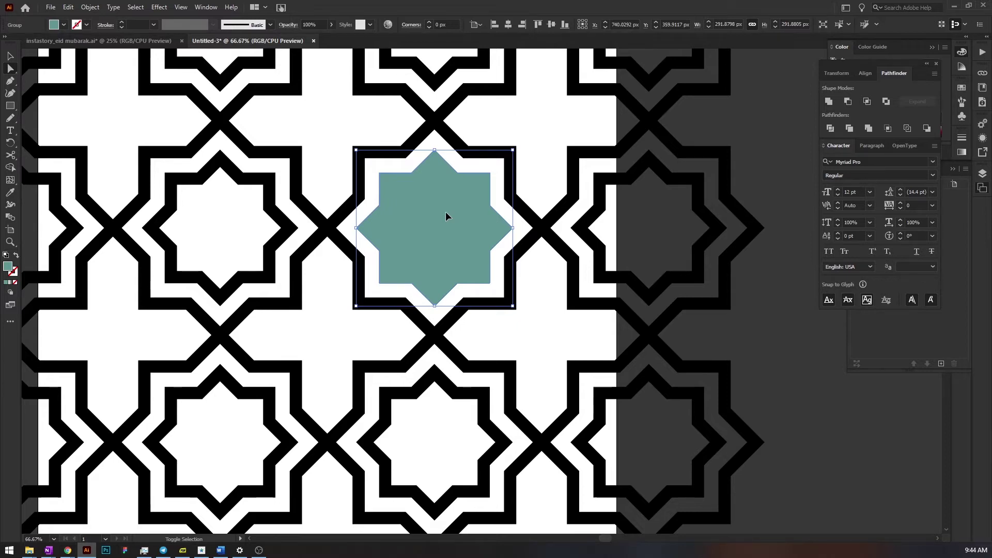
pyautogui.press('a')
pyautogui.scroll(-3, 513, 208)
pyautogui.moveTo(603, 217); pyautogui.dragTo(527, 217)
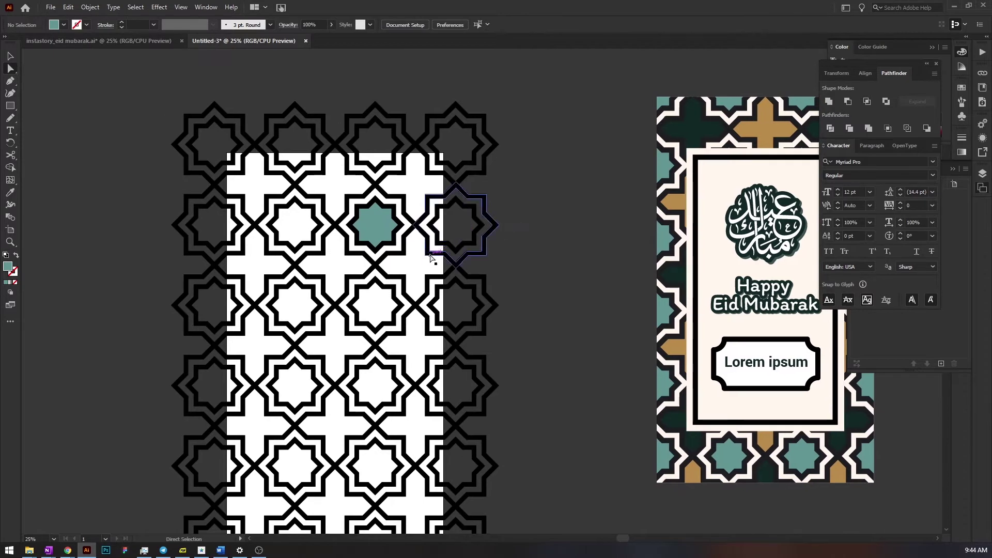
pyautogui.press('v')
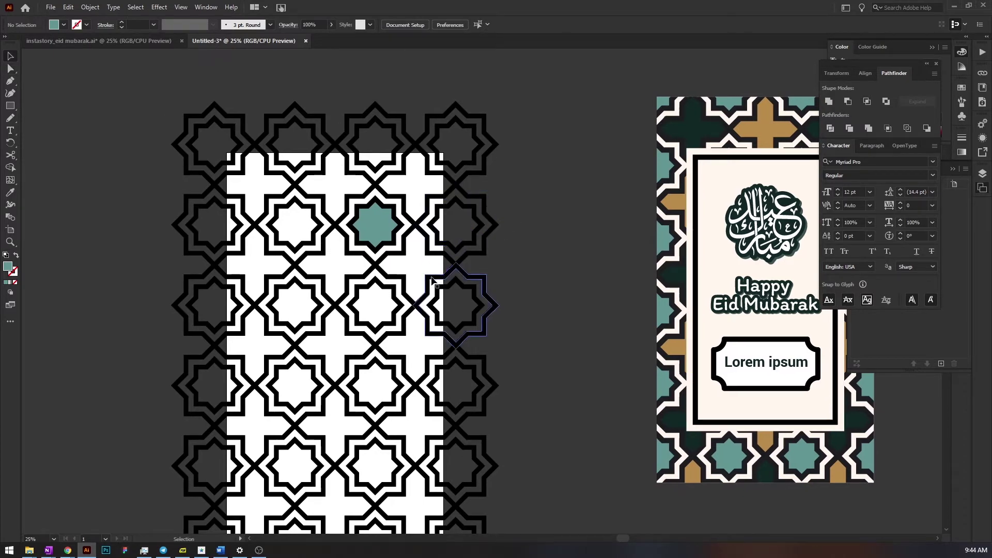
pyautogui.click(436, 279)
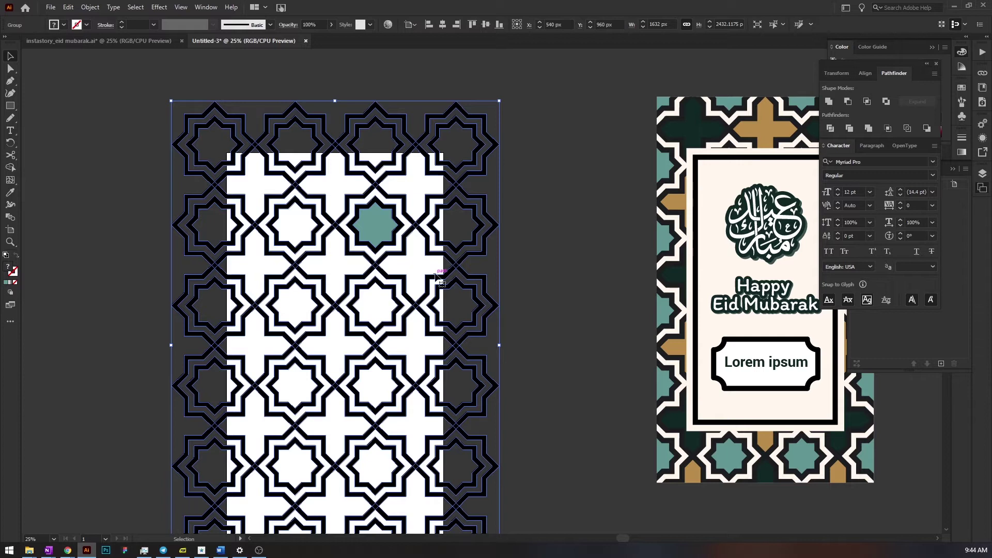
pyautogui.scroll(2, 362, 243)
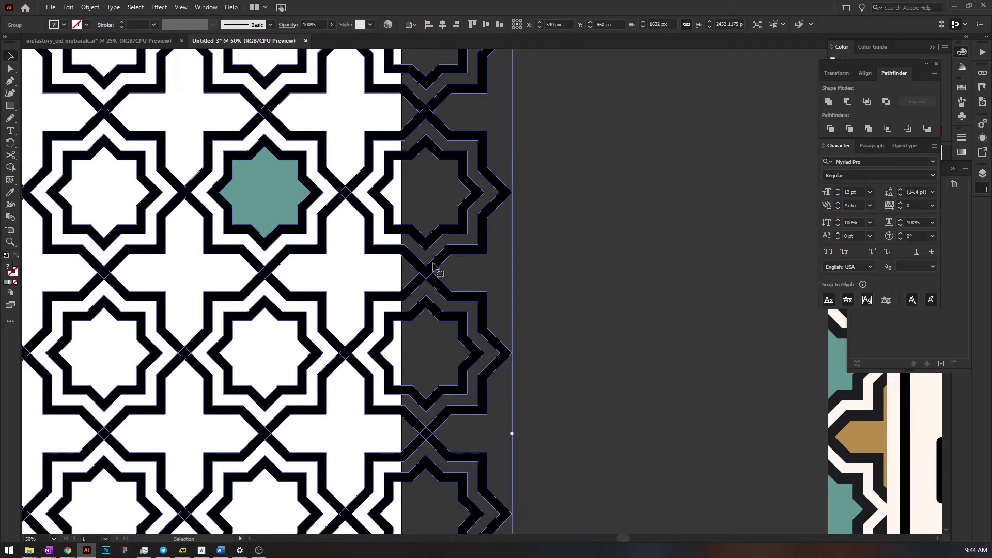
pyautogui.click(514, 266)
pyautogui.scroll(2, 491, 273)
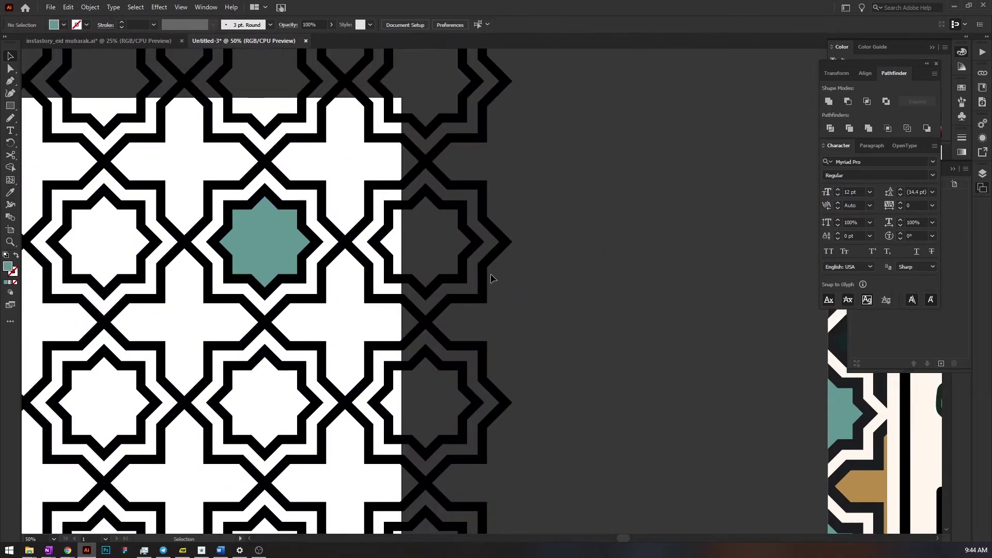
pyautogui.scroll(-3, 491, 274)
pyautogui.scroll(2, 491, 279)
pyautogui.scroll(-2, 361, 217)
# Trace with the Pen tool the left half of the cross-shaped gap below and right of the teal star, ending at its lower tip
pyautogui.press('p')
pyautogui.scroll(3, 348, 184)
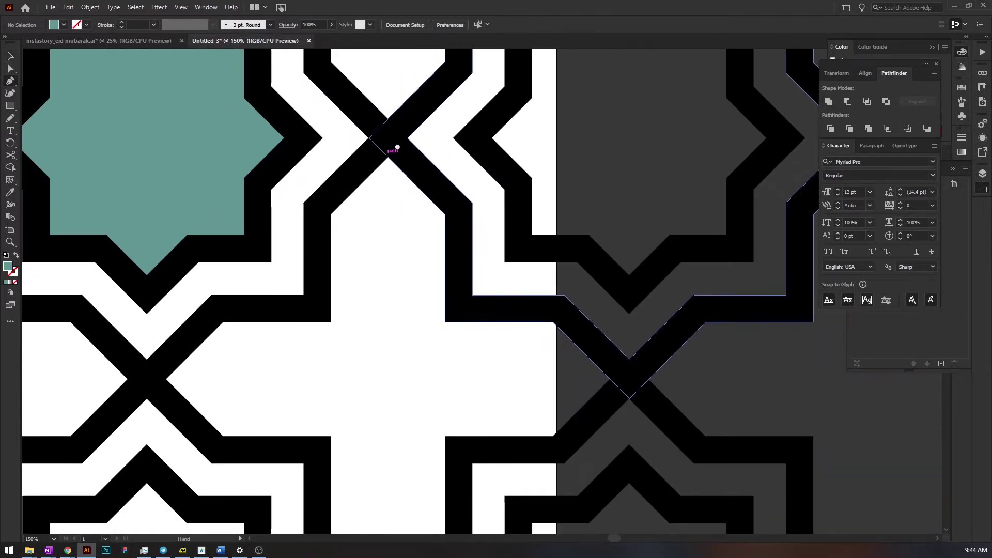
pyautogui.moveTo(394, 144); pyautogui.dragTo(418, 102)
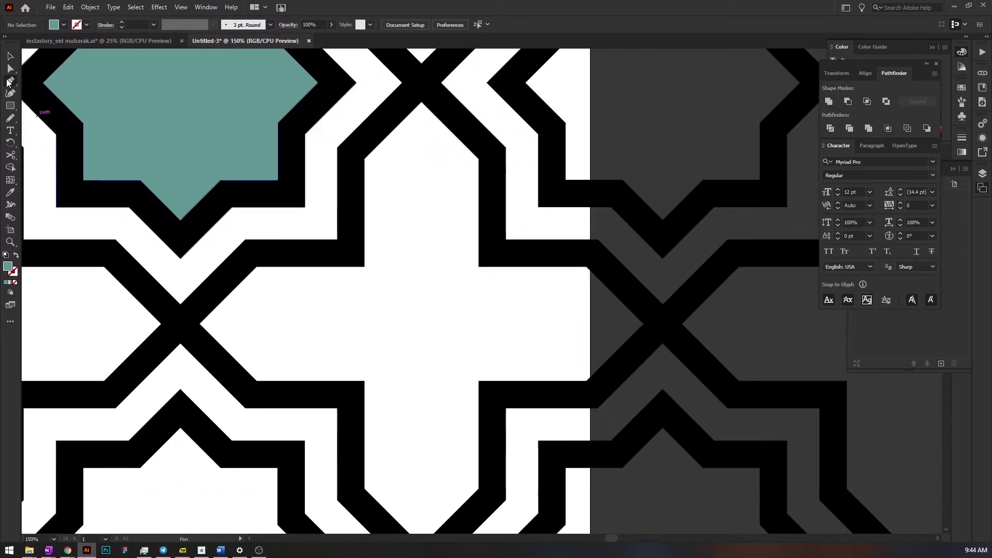
pyautogui.click(417, 92)
pyautogui.click(352, 154)
pyautogui.click(351, 259)
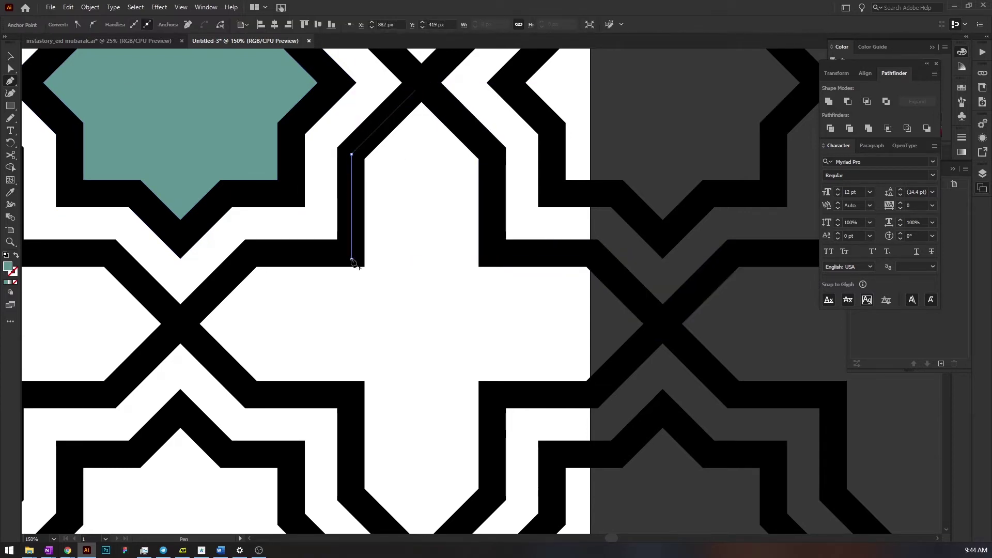
pyautogui.click(250, 257)
pyautogui.click(193, 317)
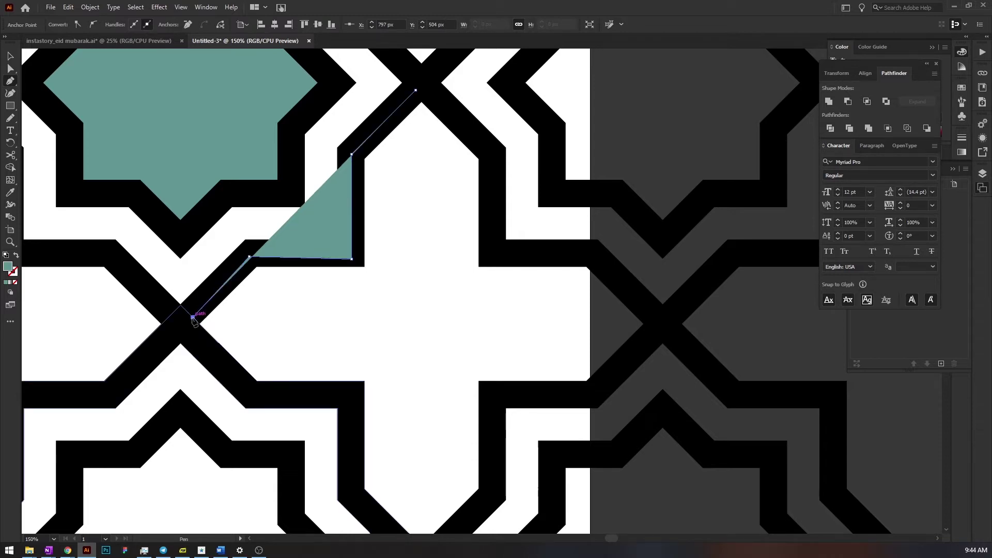
pyautogui.click(193, 324)
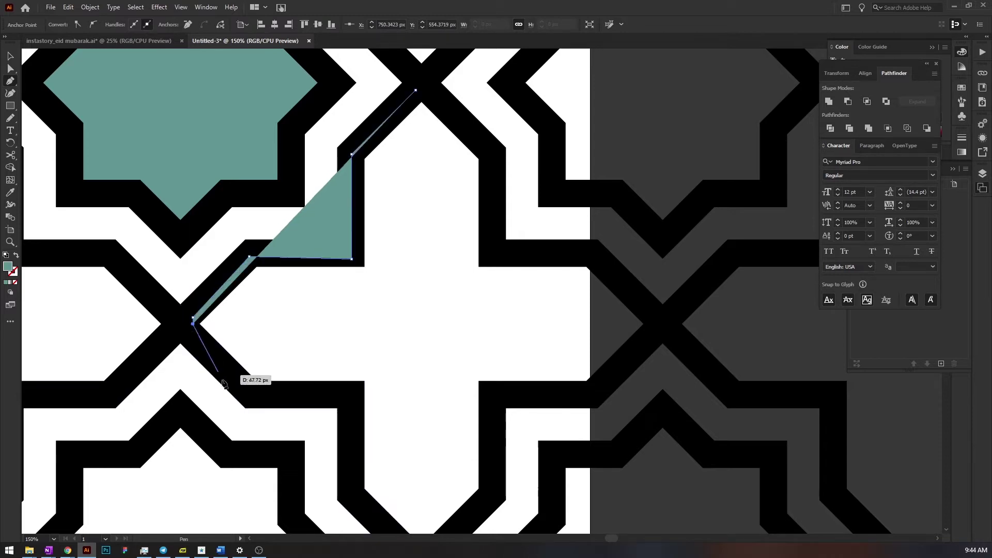
pyautogui.click(250, 398)
pyautogui.click(354, 400)
pyautogui.moveTo(354, 400); pyautogui.dragTo(310, 221)
pyautogui.click(309, 323)
pyautogui.click(375, 384)
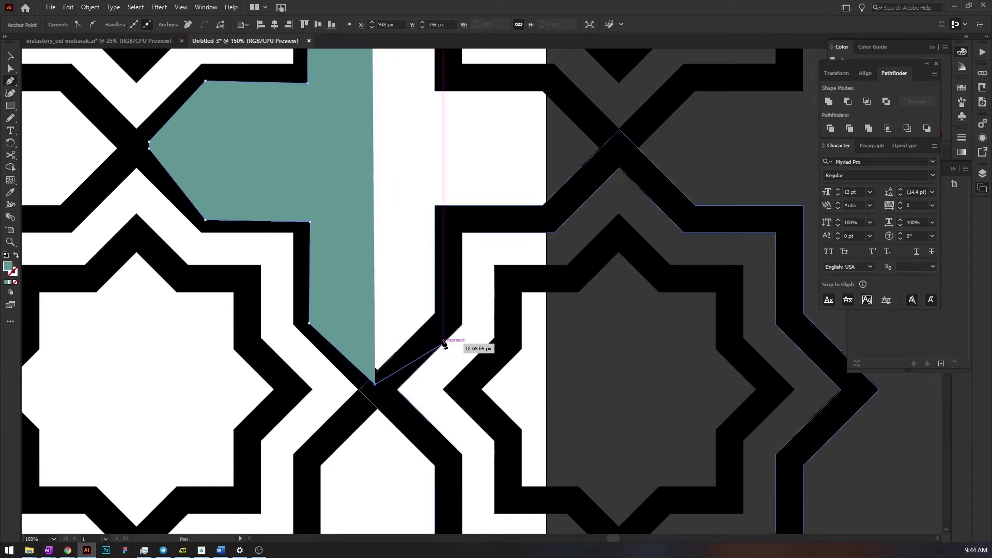
# Trace the right half of the cross outline back to its upper tip and close the path, swapping fill and stroke to see the lattice
pyautogui.click(452, 316)
pyautogui.scroll(3, 450, 310)
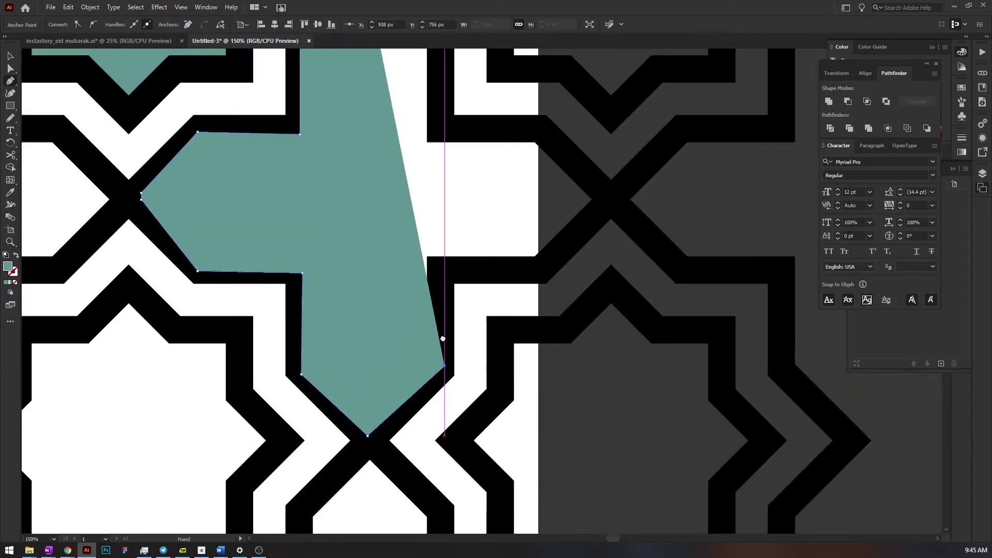
pyautogui.click(439, 272)
pyautogui.click(537, 272)
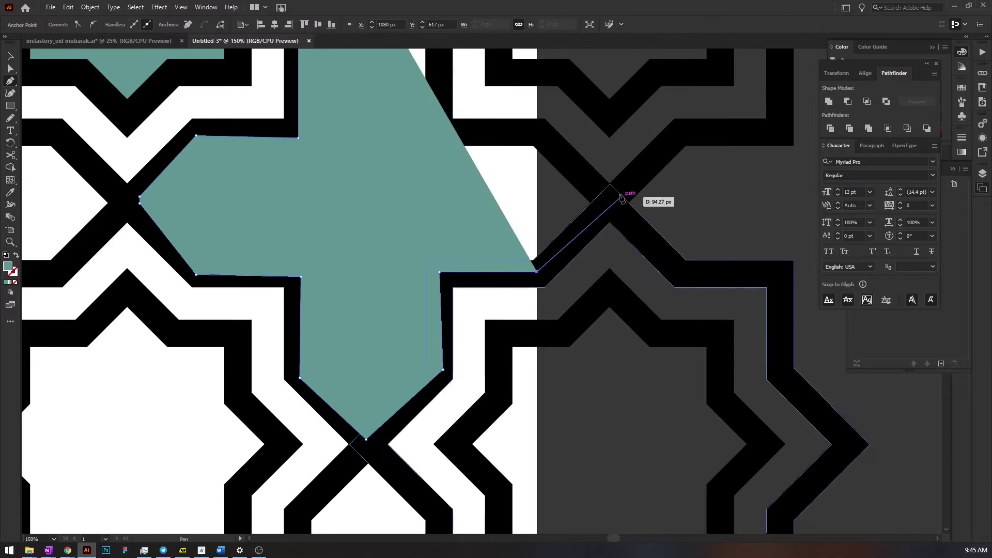
pyautogui.click(609, 199)
pyautogui.click(539, 133)
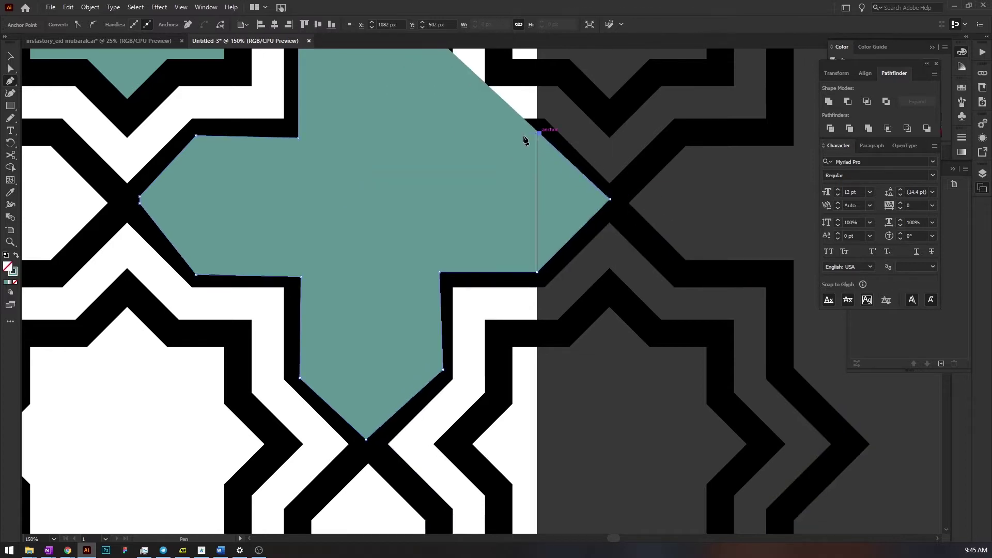
pyautogui.press('/')
pyautogui.click(440, 131)
pyautogui.moveTo(444, 104); pyautogui.dragTo(464, 234)
pyautogui.click(456, 163)
pyautogui.click(386, 97)
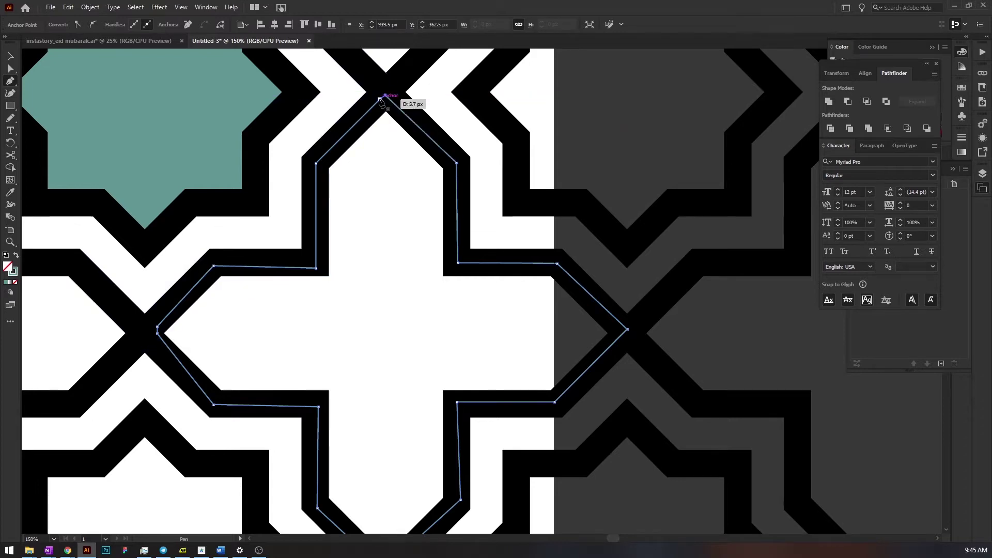
# Swap the cross's stroke colour back to its fill and send the cross behind the star grid
pyautogui.hotkey('shift', 'x')
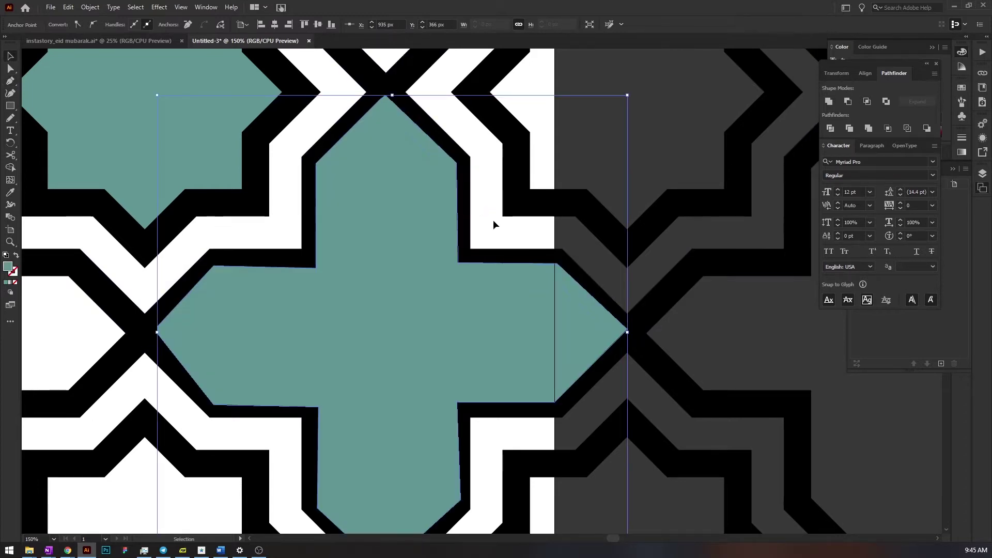
pyautogui.press('v')
pyautogui.press('ctrl')
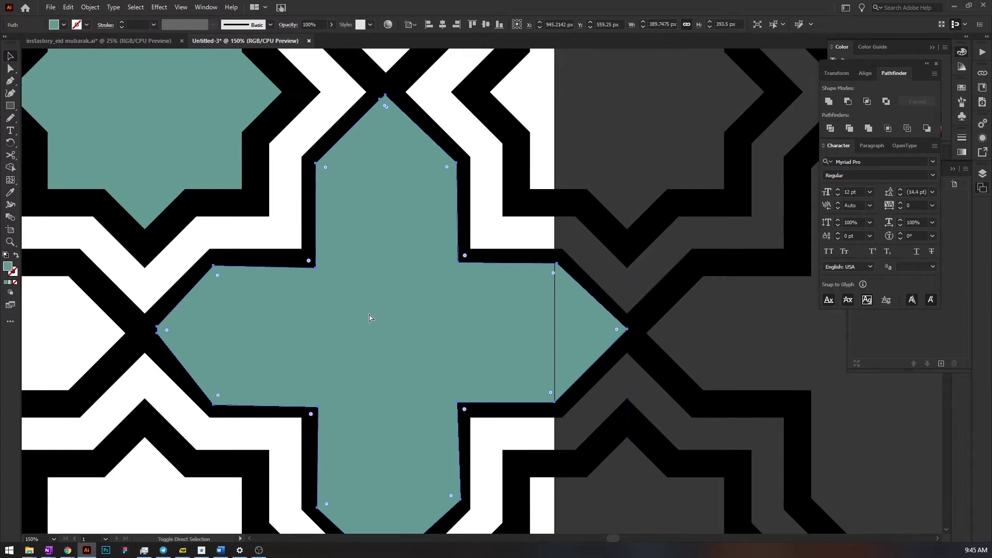
pyautogui.hotkey('ctrl', 'shift', '[')
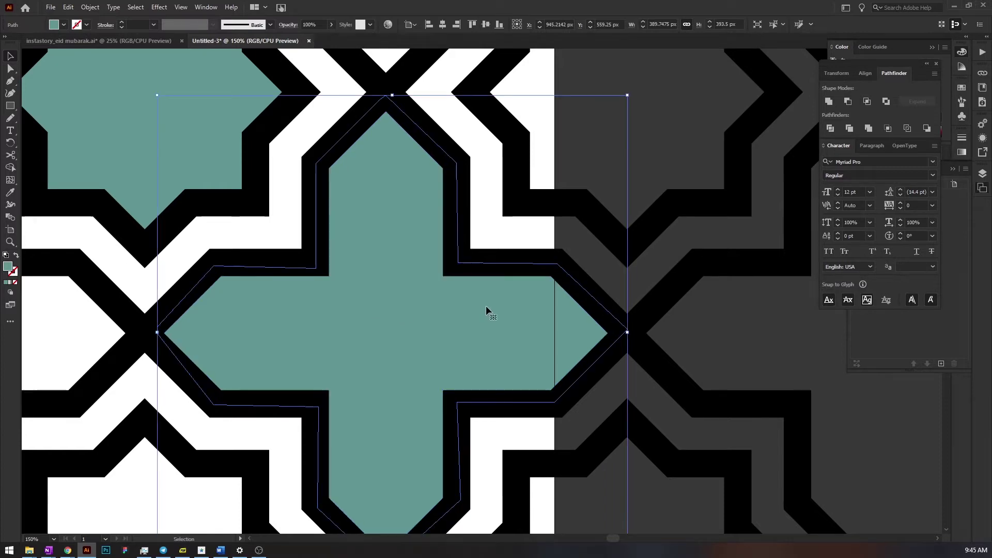
# Fill the cross with the gold sampled from a cross in the finished reference design
pyautogui.hotkey('ctrl', '-')
pyautogui.hotkey('ctrl', '-')
pyautogui.hotkey('ctrl', '-')
pyautogui.press('space')
pyautogui.moveTo(516, 304); pyautogui.dragTo(210, 270)
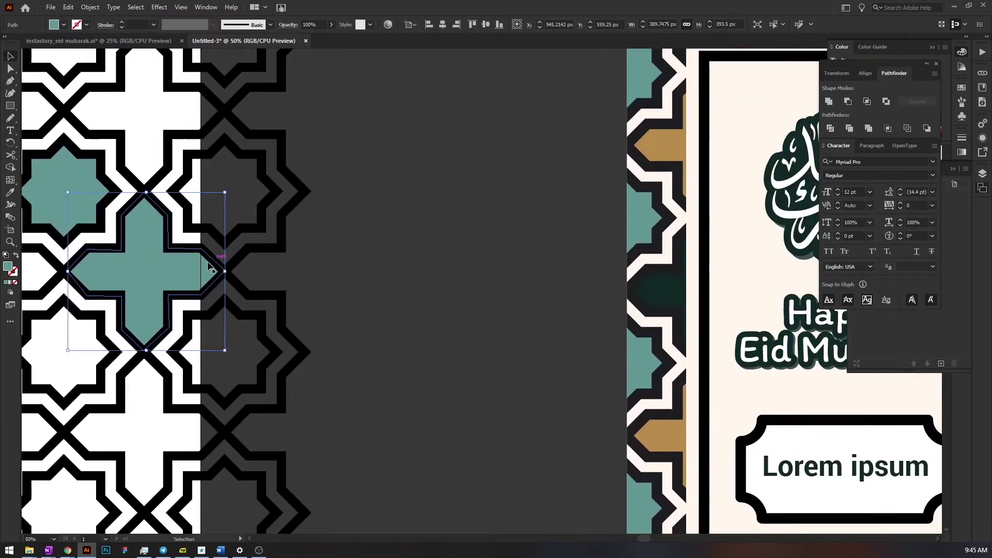
pyautogui.press('i')
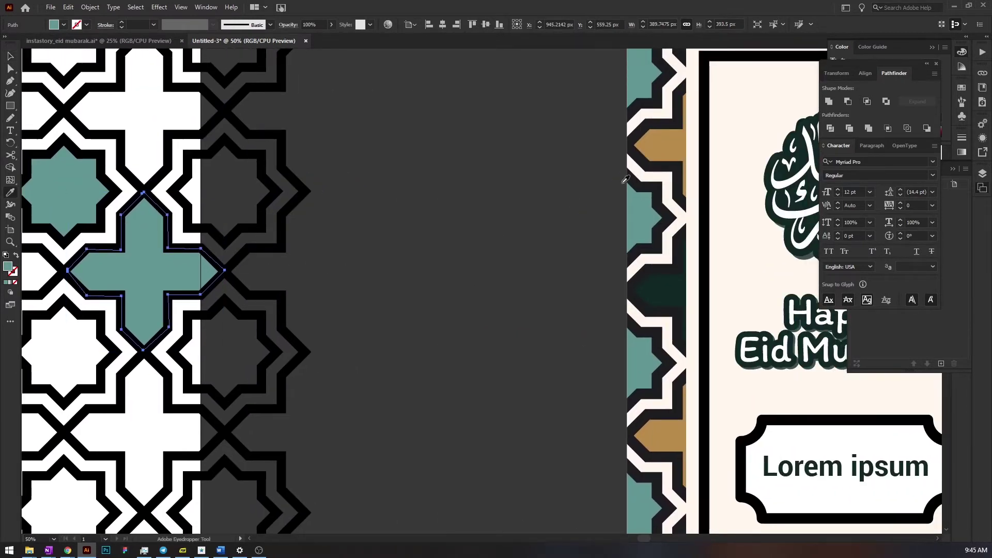
pyautogui.click(664, 142)
pyautogui.press('space')
pyautogui.moveTo(316, 226); pyautogui.dragTo(627, 227)
pyautogui.press('v')
pyautogui.click(650, 259)
# Duplicate the gold cross into the middle gap on its left and fill the copy with the reference design's dark green
pyautogui.press('space')
pyautogui.moveTo(572, 279); pyautogui.dragTo(683, 285)
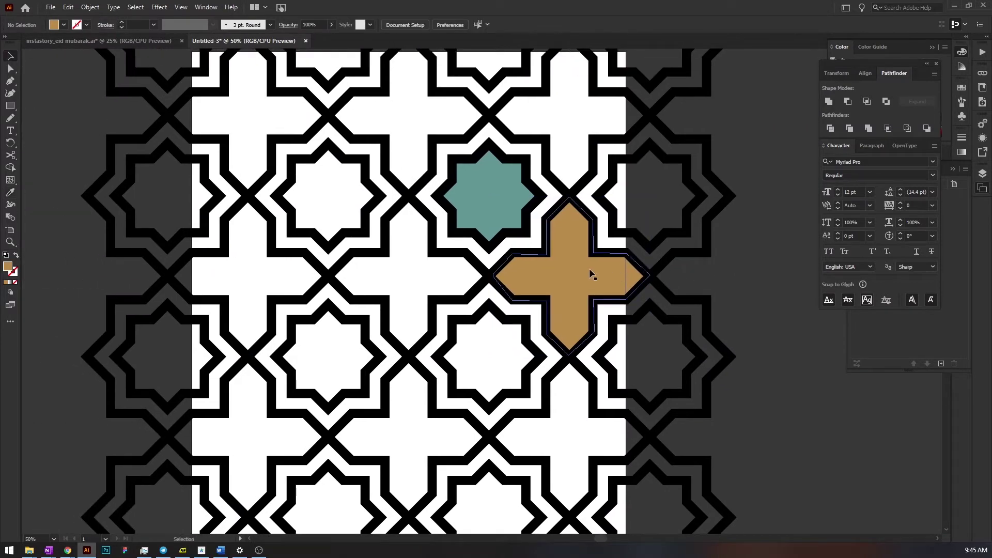
pyautogui.click(590, 270)
pyautogui.moveTo(589, 271); pyautogui.dragTo(428, 274)
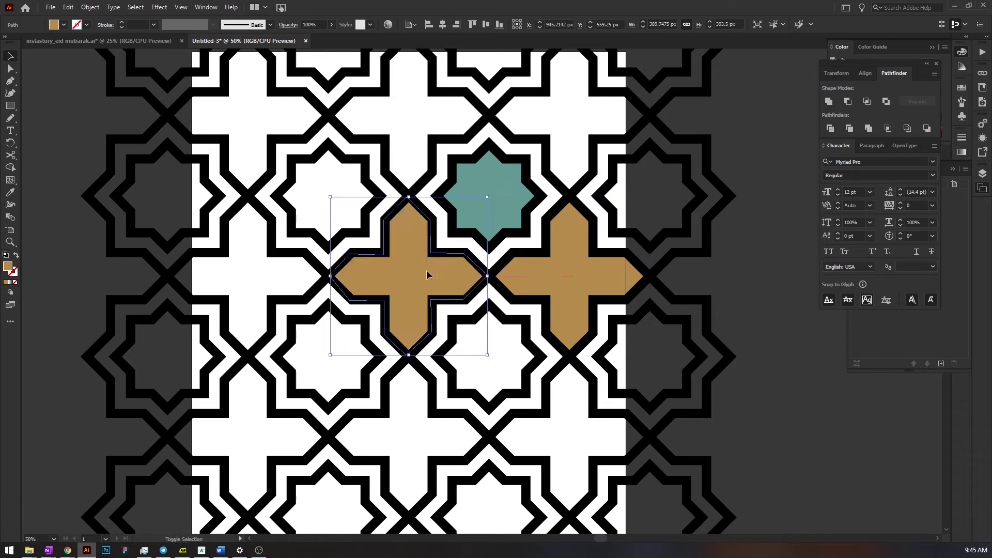
pyautogui.hscroll(5, 664, 250)
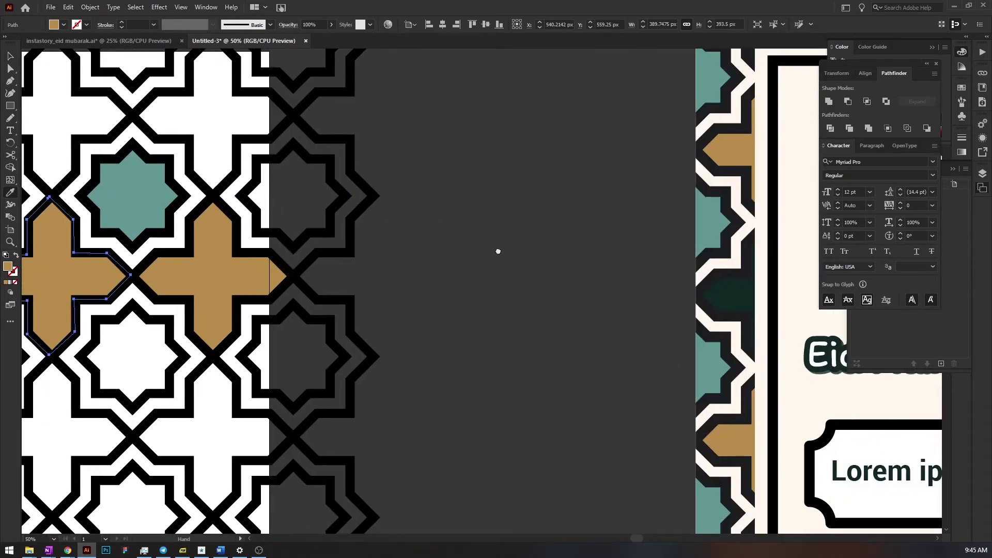
pyautogui.press('i')
pyautogui.click(646, 296)
pyautogui.hscroll(-6, 534, 301)
pyautogui.press('v')
pyautogui.moveTo(337, 306); pyautogui.dragTo(425, 283)
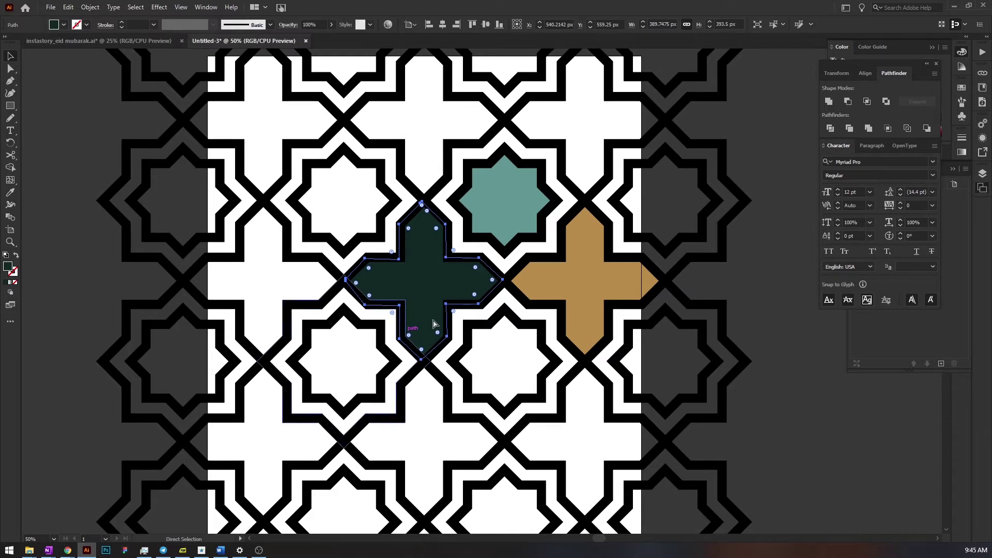
# Duplicate the dark green cross into the leftmost gap of the same row and fill the copy with the first cross's gold
pyautogui.moveTo(499, 280); pyautogui.dragTo(334, 279)
pyautogui.press('i')
pyautogui.click(608, 277)
pyautogui.press('v')
pyautogui.click(746, 266)
# Duplicate the teal star into the other three star positions of the grid's second row
pyautogui.moveTo(634, 239); pyautogui.dragTo(672, 289)
pyautogui.press('a')
pyautogui.click(541, 247)
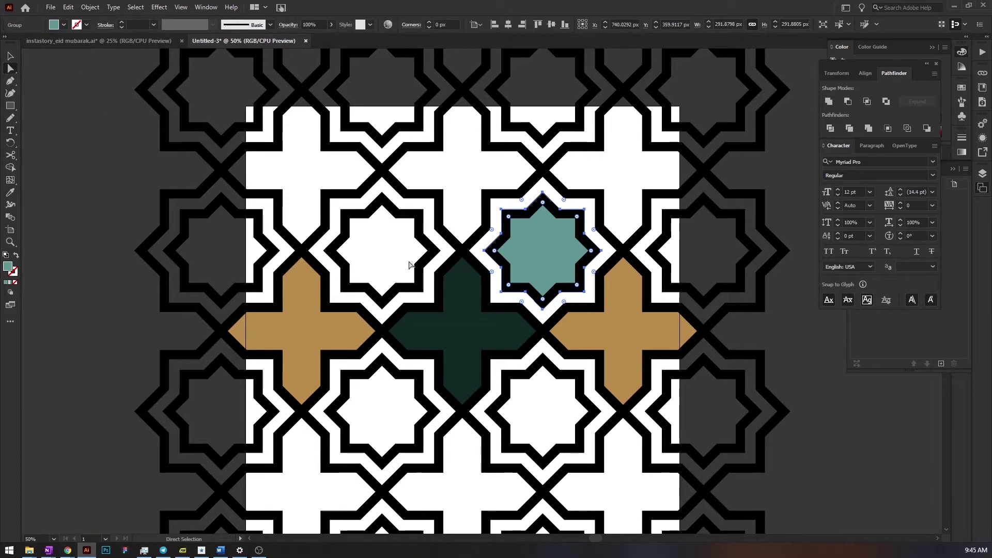
pyautogui.moveTo(560, 260); pyautogui.dragTo(399, 265)
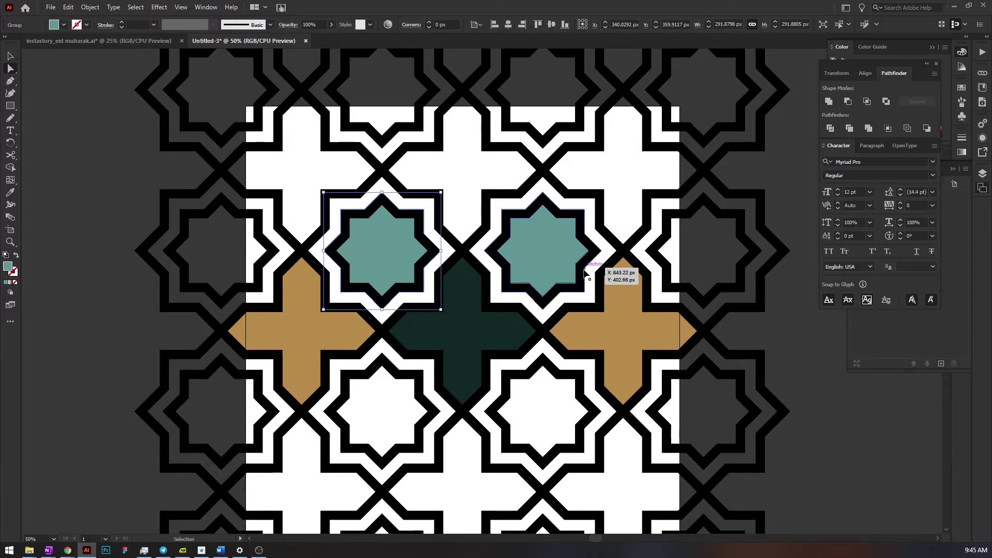
pyautogui.hotkey('ctrl', 'd')
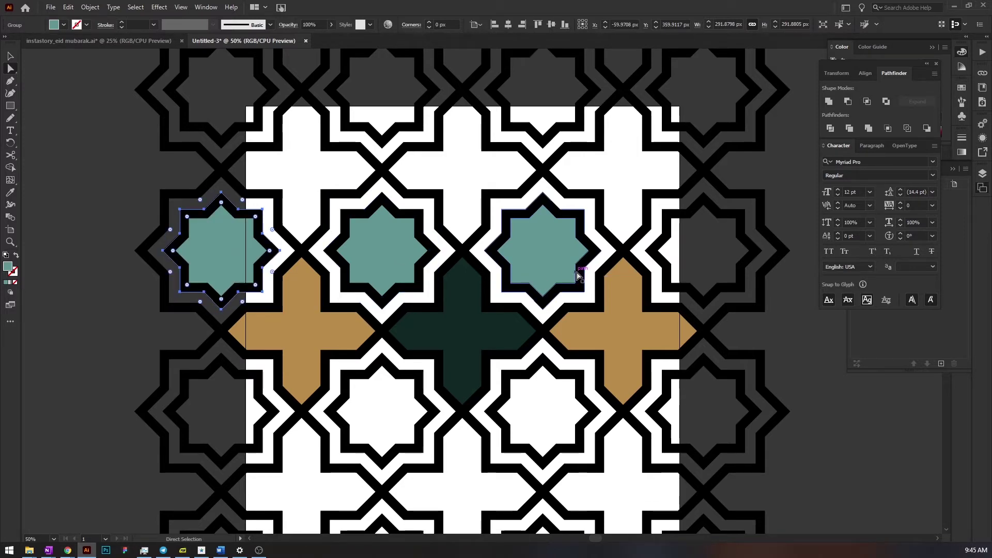
pyautogui.click(560, 264)
pyautogui.moveTo(534, 258); pyautogui.dragTo(696, 262)
pyautogui.click(795, 216)
# Select the row of three gold and dark green crosses and copy it straight down into the gaps between the fourth and fifth star rows
pyautogui.scroll(-1, 775, 215)
pyautogui.scroll(1, 775, 220)
pyautogui.scroll(-3, 483, 258)
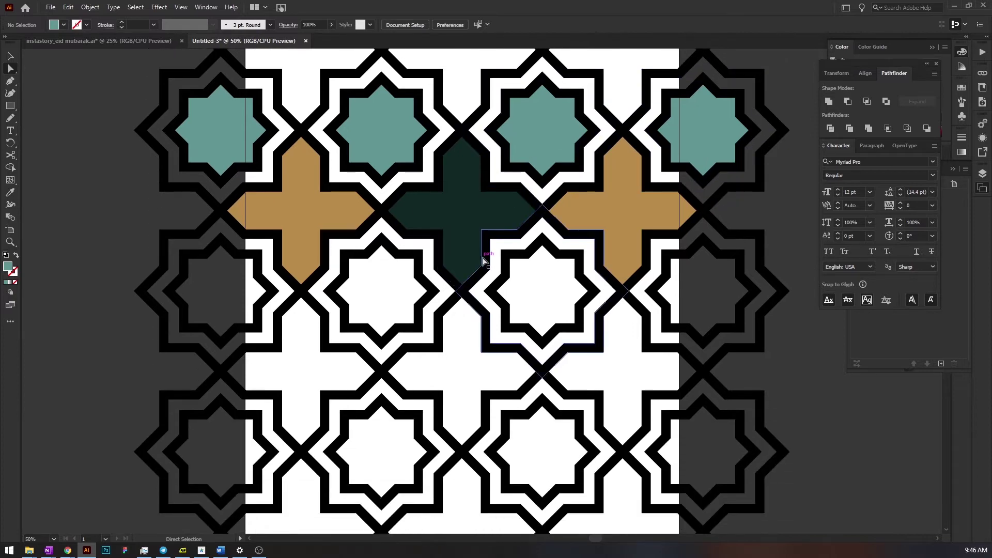
pyautogui.scroll(2, 483, 258)
pyautogui.scroll(-2, 484, 257)
pyautogui.scroll(4, 483, 257)
pyautogui.press('v')
pyautogui.click(471, 325)
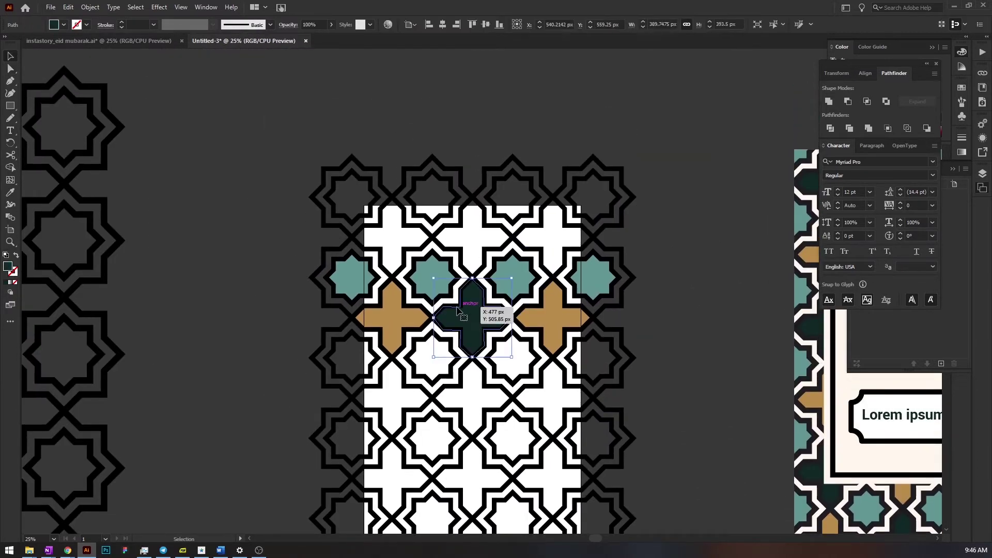
pyautogui.scroll(-2, 496, 336)
pyautogui.keyDown('shift'); pyautogui.click(564, 253); pyautogui.keyUp('shift')
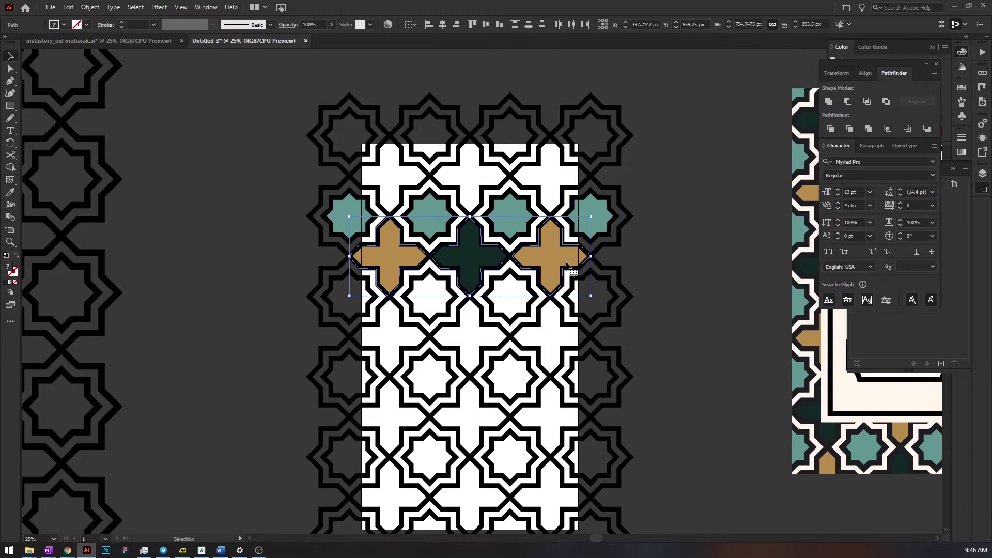
pyautogui.scroll(-2, 377, 261)
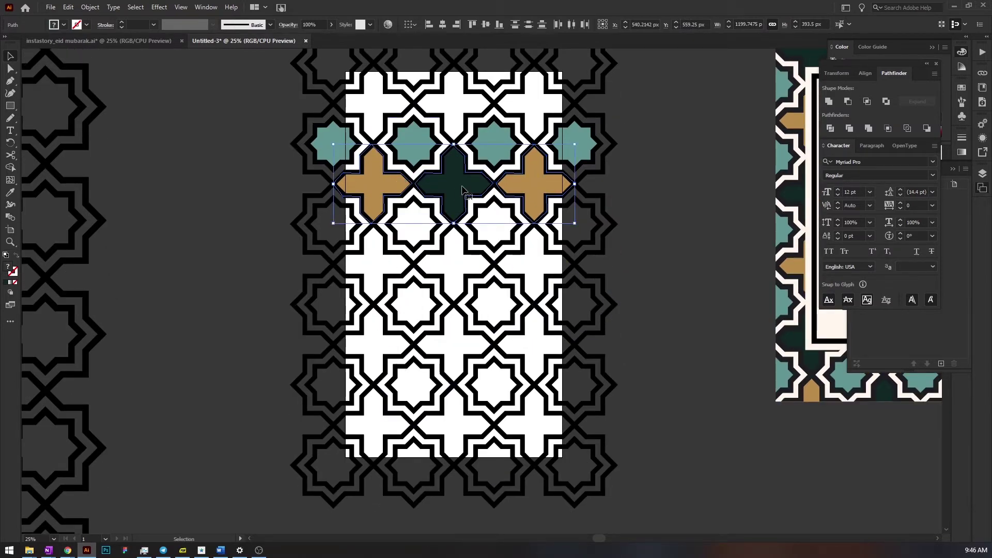
pyautogui.moveTo(458, 193); pyautogui.dragTo(466, 347)
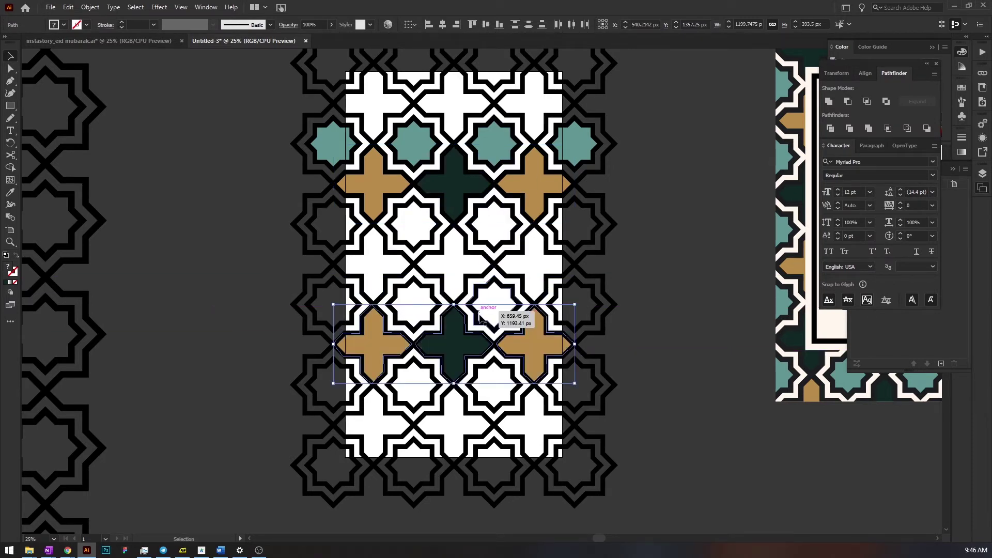
pyautogui.scroll(-3, 559, 298)
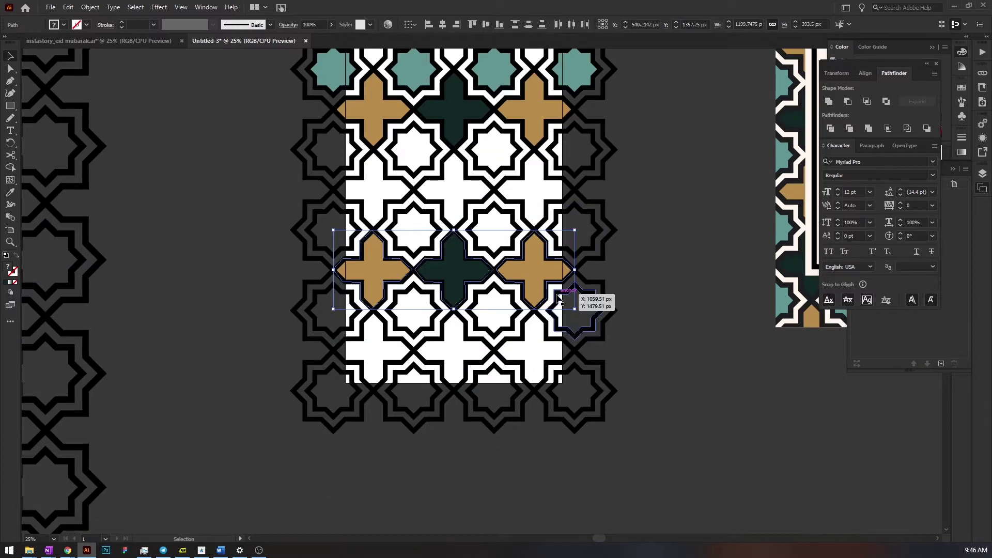
# Repeat the last copy to add another row of gold and dark green crosses below the sixth star row
pyautogui.scroll(1, 559, 298)
pyautogui.press('a')
pyautogui.hotkey('ctrl', 'd')
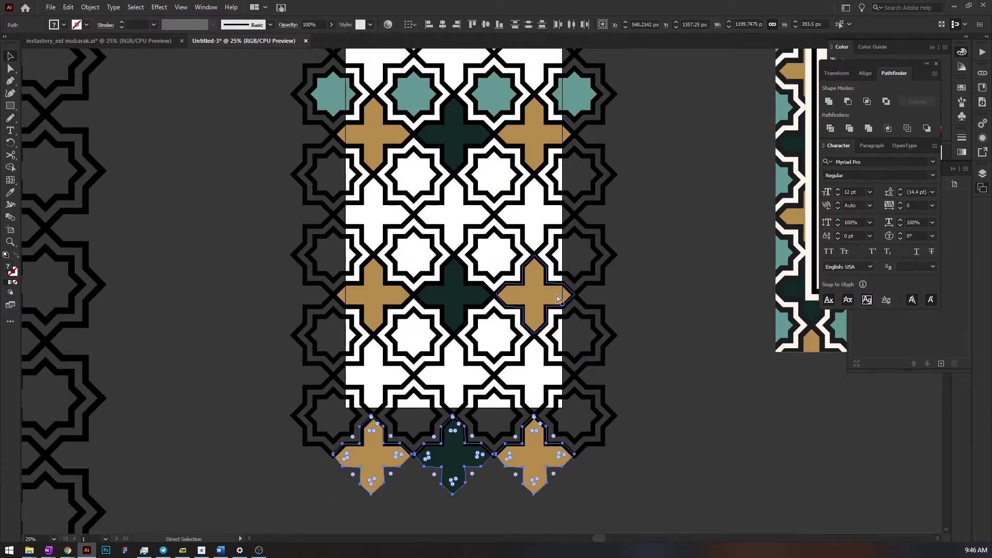
pyautogui.click(659, 250)
# Select the three crosses below the second star row and copy them straight up into the gaps between the first two star rows
pyautogui.scroll(1, 654, 246)
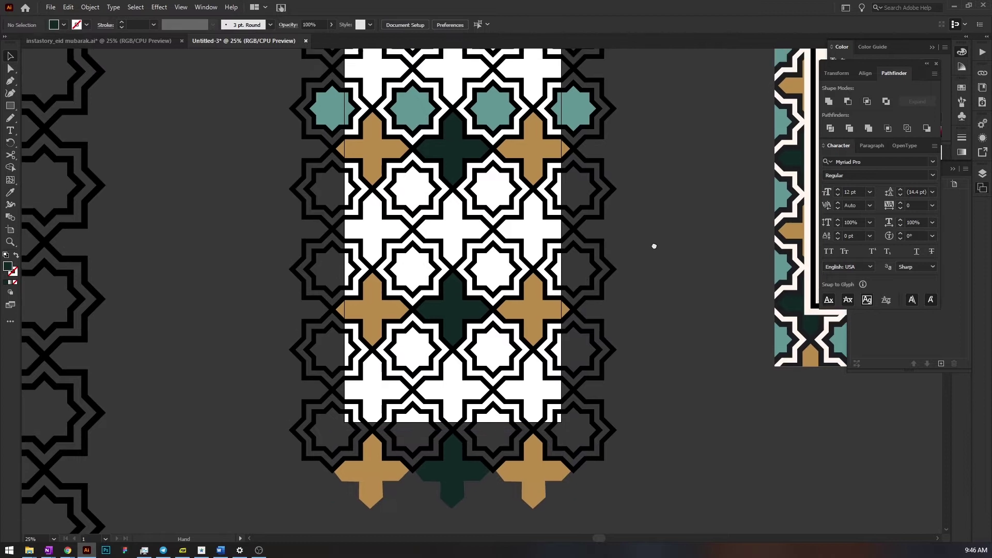
pyautogui.moveTo(654, 245); pyautogui.dragTo(620, 310)
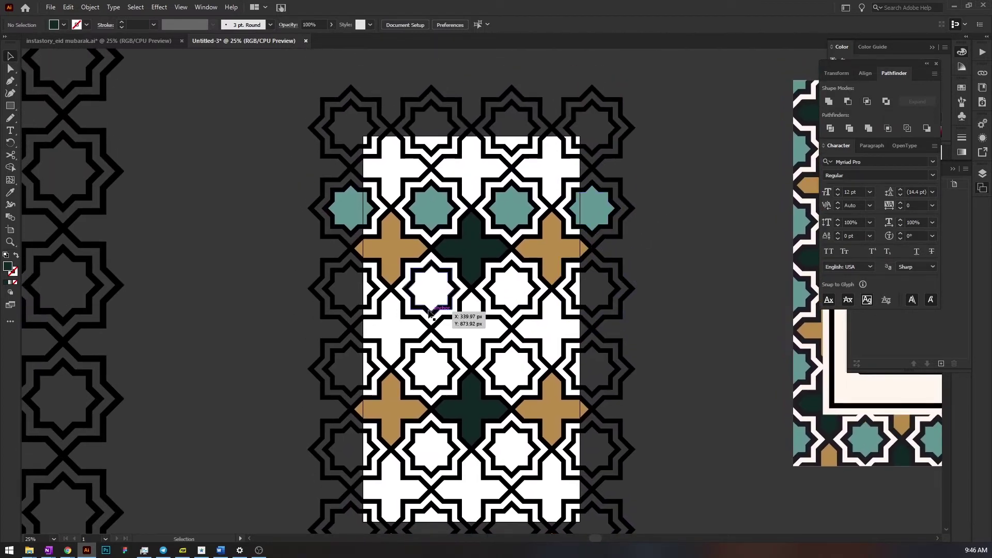
pyautogui.click(378, 251)
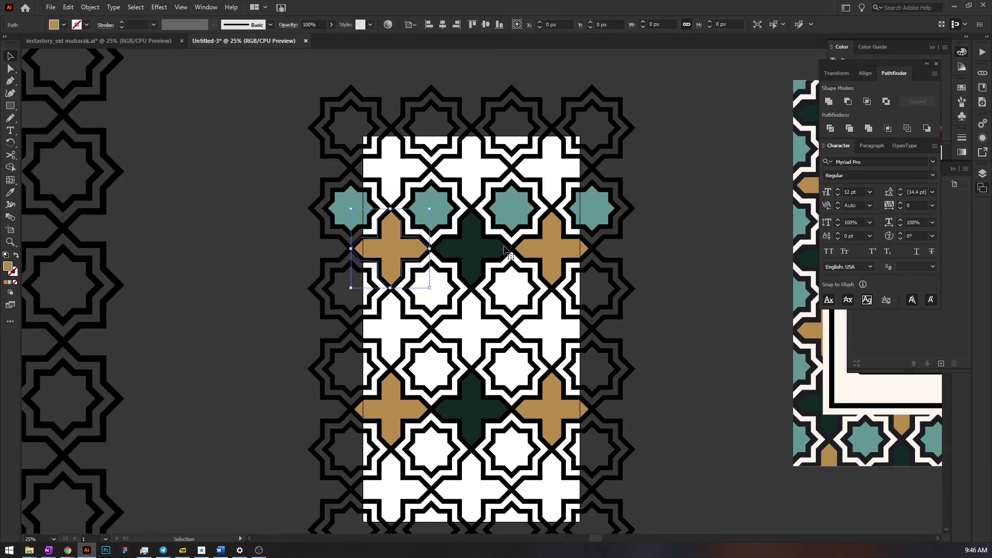
pyautogui.keyDown('shift'); pyautogui.click(475, 251); pyautogui.keyUp('shift')
pyautogui.keyDown('shift'); pyautogui.click(556, 232); pyautogui.keyUp('shift')
pyautogui.moveTo(557, 232); pyautogui.dragTo(557, 179)
pyautogui.press('alt')
# Fill the rightmost cross of the topmost cross row with the neighbouring crosses' dark green
pyautogui.click(550, 161)
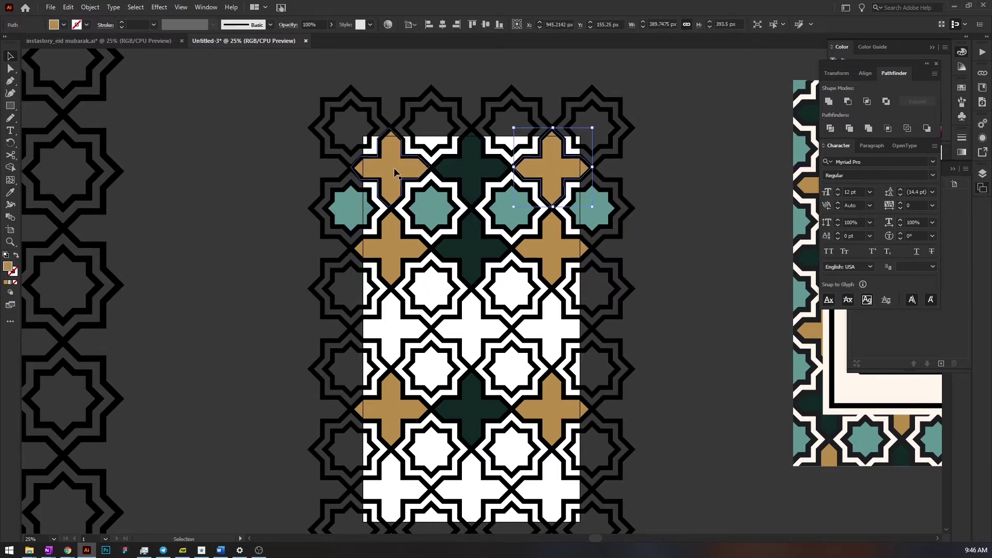
pyautogui.press('i')
pyautogui.scroll(1, 511, 222)
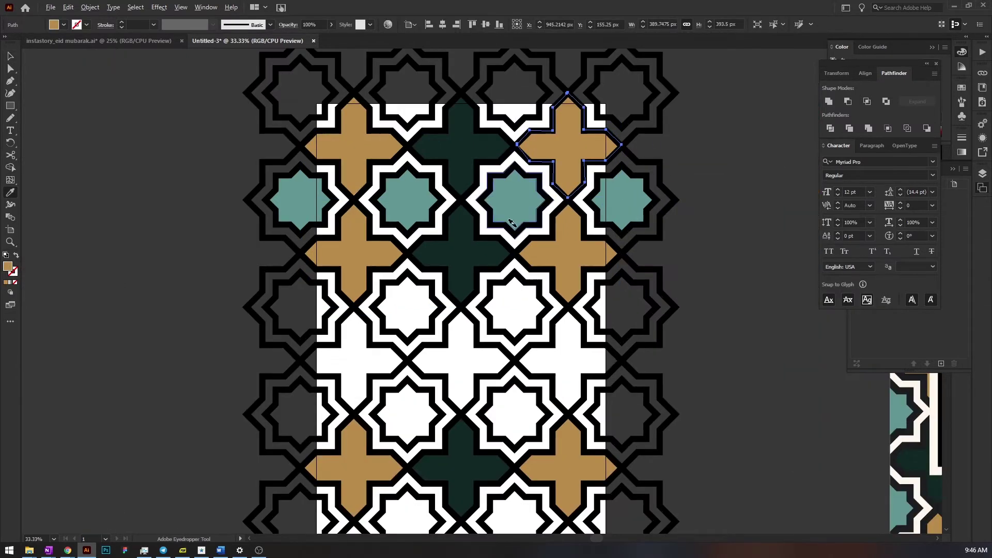
pyautogui.scroll(2, 511, 222)
pyautogui.scroll(1, 472, 289)
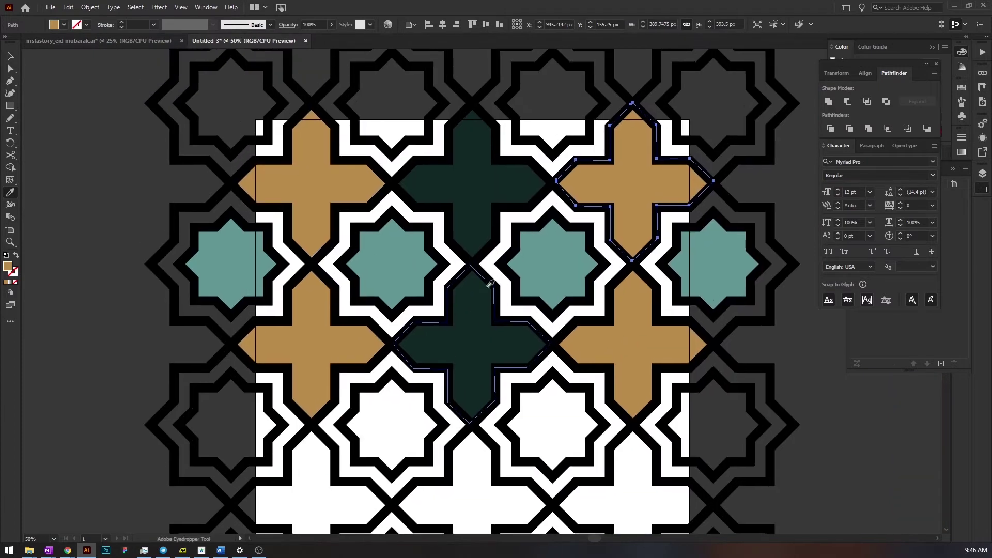
pyautogui.click(472, 339)
pyautogui.press('v')
# Fill the middle cross of the topmost cross row with gold and its leftmost cross with dark green
pyautogui.click(485, 199)
pyautogui.press('i')
pyautogui.click(643, 340)
pyautogui.press('v')
pyautogui.click(307, 176)
pyautogui.press('i')
pyautogui.click(472, 343)
pyautogui.press('v')
# Copy the topmost row of three crosses down between the third and fourth star rows, and repeat it between the fifth and sixth
pyautogui.hotkey('ctrl', '-')
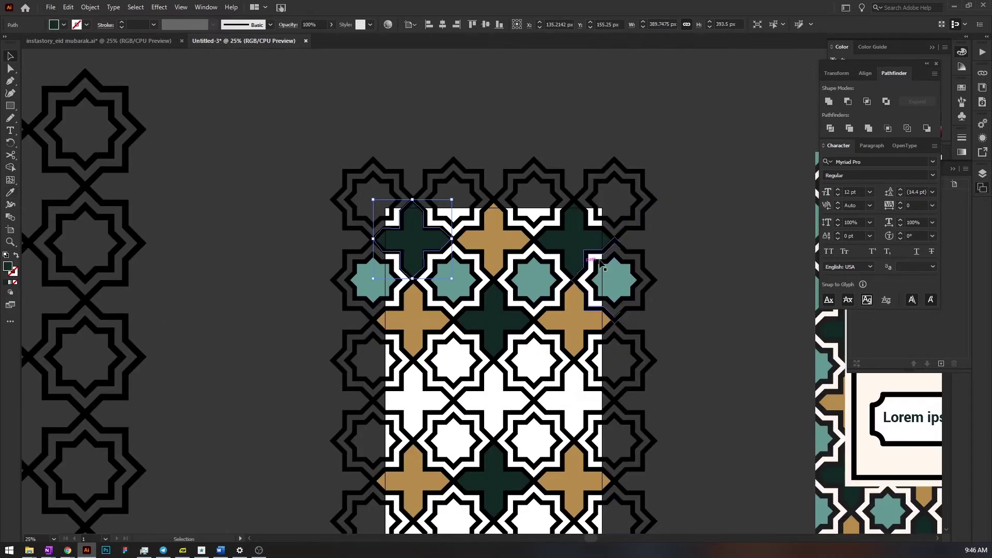
pyautogui.click(574, 239)
pyautogui.keyDown('shift'); pyautogui.click(496, 241); pyautogui.keyUp('shift')
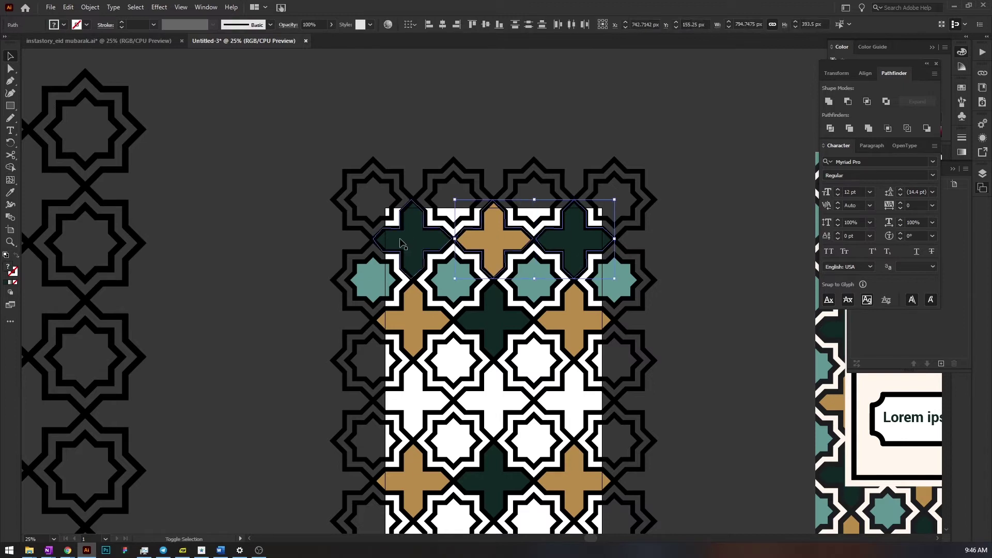
pyautogui.keyDown('shift'); pyautogui.click(406, 240); pyautogui.keyUp('shift')
pyautogui.moveTo(480, 245); pyautogui.dragTo(513, 335)
pyautogui.scroll(-2, 652, 279)
pyautogui.hotkey('ctrl', 'd')
pyautogui.scroll(-2, 680, 272)
pyautogui.scroll(4, 689, 289)
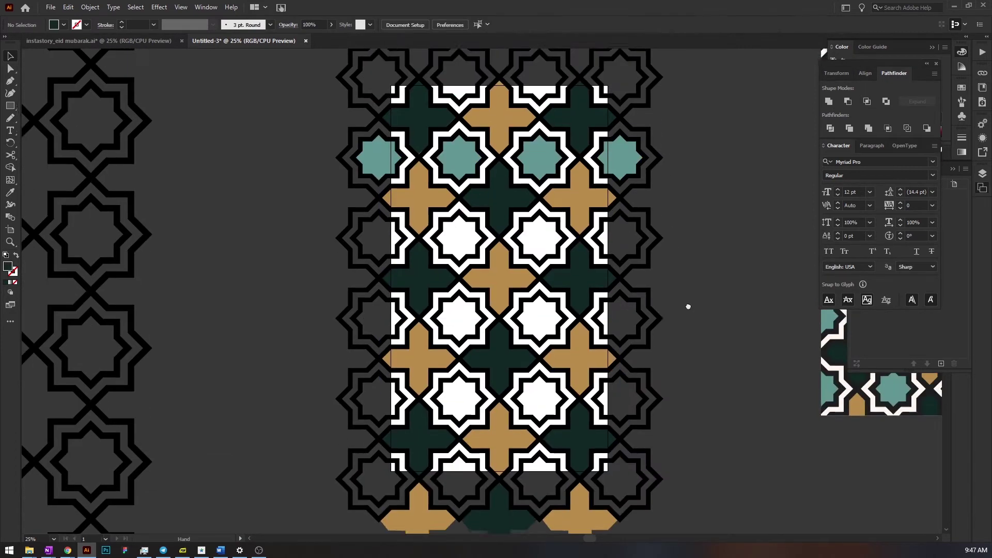
# Select the four teal stars of the second row, copy them down to the third row, and repeat through the sixth row
pyautogui.press('a')
pyautogui.click(542, 208)
pyautogui.keyDown('shift'); pyautogui.click(470, 209); pyautogui.keyUp('shift')
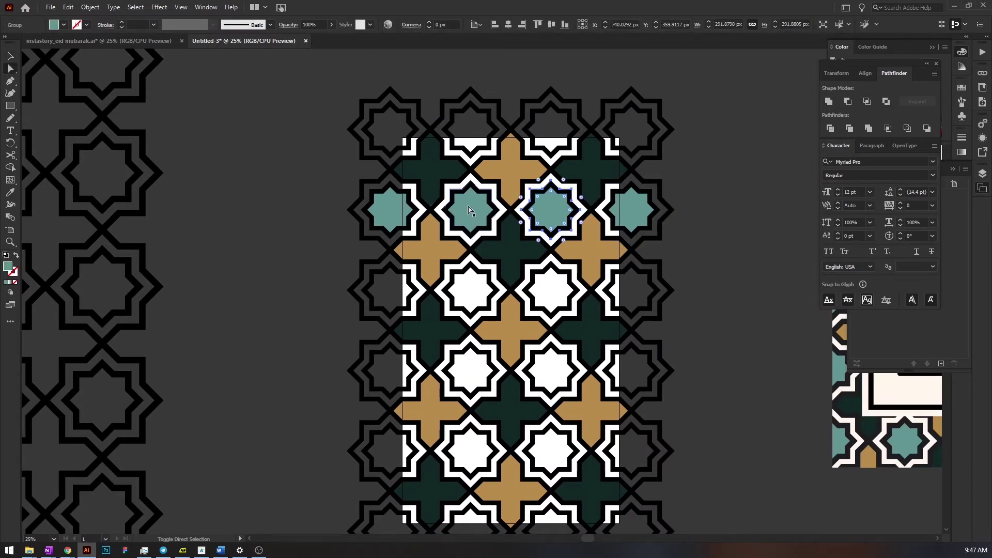
pyautogui.keyDown('shift'); pyautogui.click(620, 213); pyautogui.keyUp('shift')
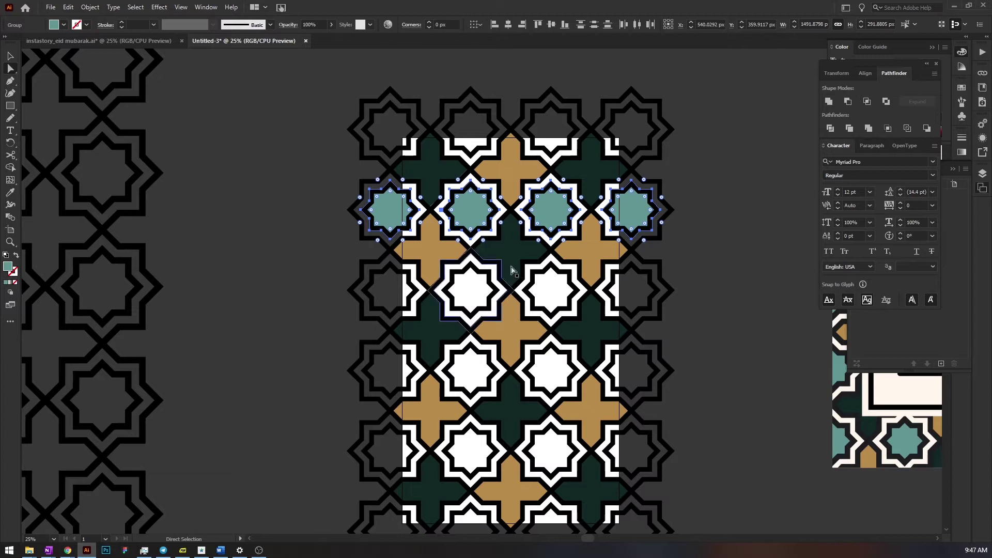
pyautogui.moveTo(634, 239); pyautogui.dragTo(640, 293)
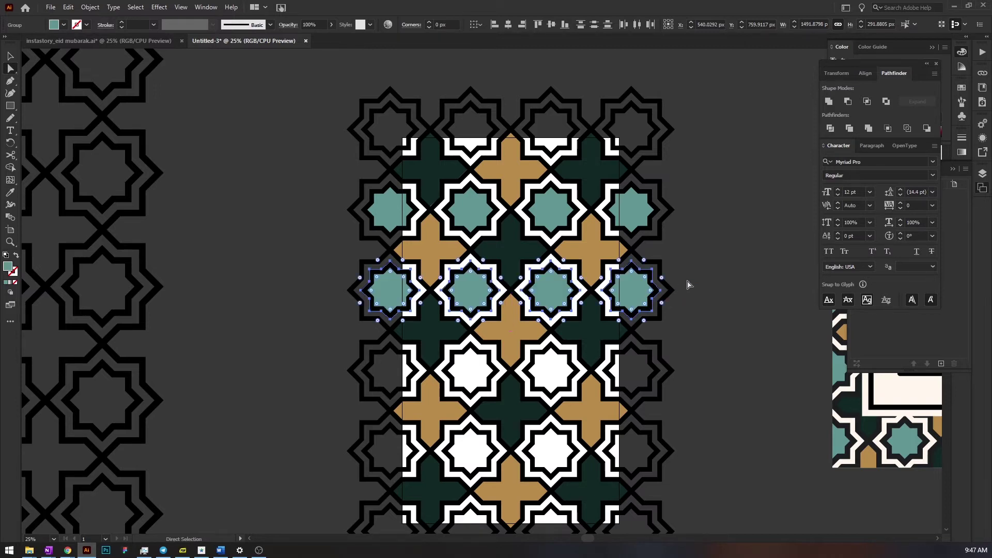
pyautogui.scroll(-3, 691, 281)
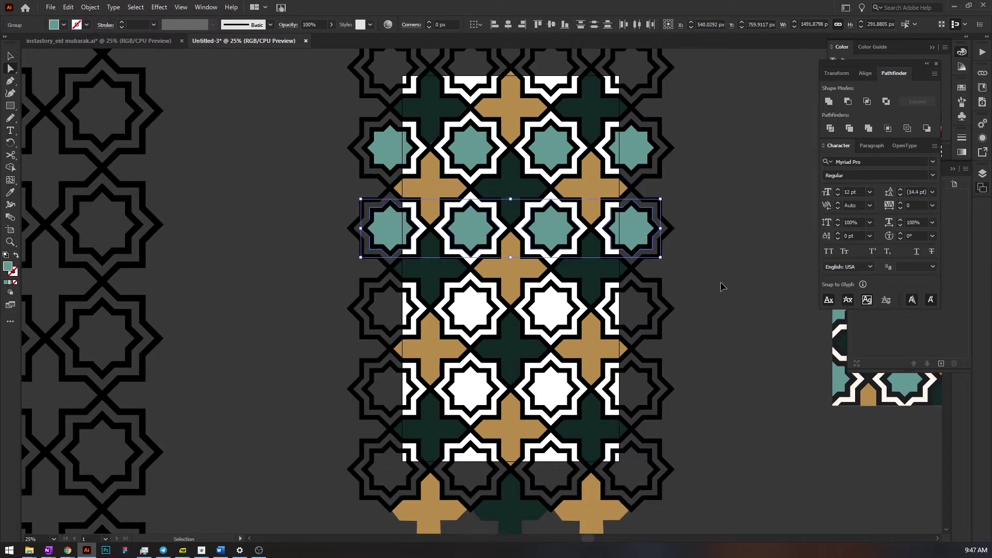
pyautogui.hotkey('ctrl', 'd')
pyautogui.hotkey('ctrl', 'd')
pyautogui.hotkey('ctrl', 'd')
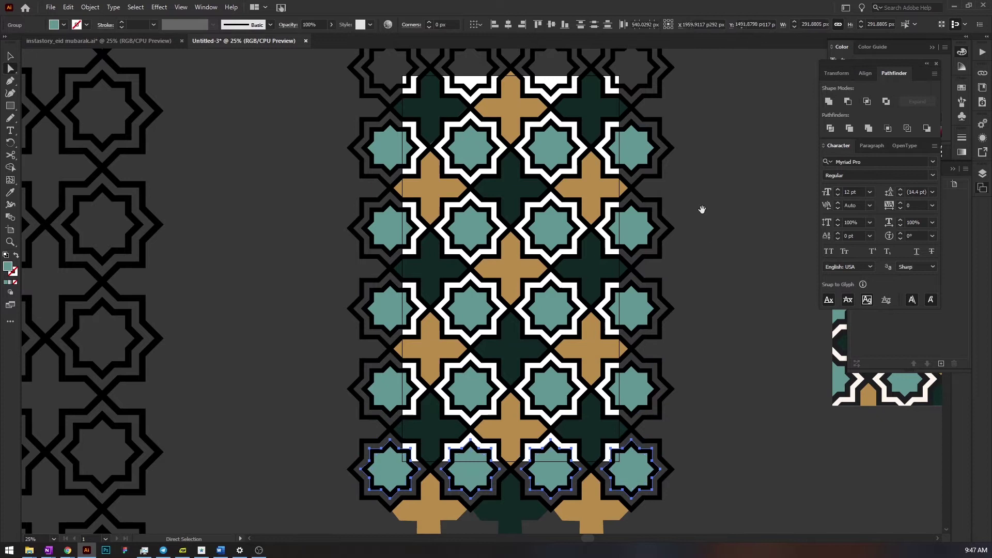
# Select the second row's four teal stars and copy them straight up into the first star row
pyautogui.moveTo(702, 210); pyautogui.dragTo(729, 333)
pyautogui.click(658, 272)
pyautogui.keyDown('shift'); pyautogui.click(578, 272); pyautogui.keyUp('shift')
pyautogui.keyDown('shift'); pyautogui.click(504, 276); pyautogui.keyUp('shift')
pyautogui.keyDown('shift'); pyautogui.click(414, 272); pyautogui.keyUp('shift')
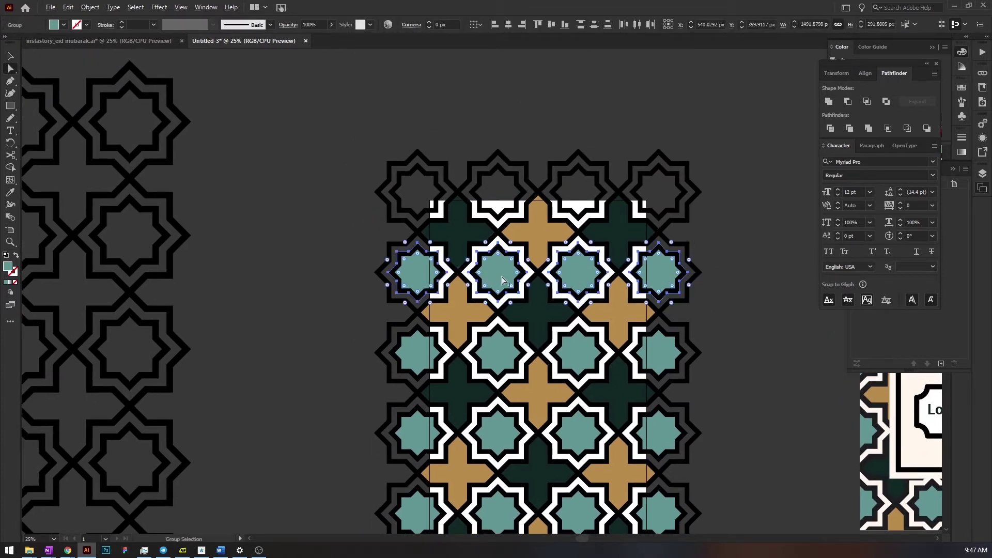
pyautogui.moveTo(504, 280); pyautogui.dragTo(504, 197)
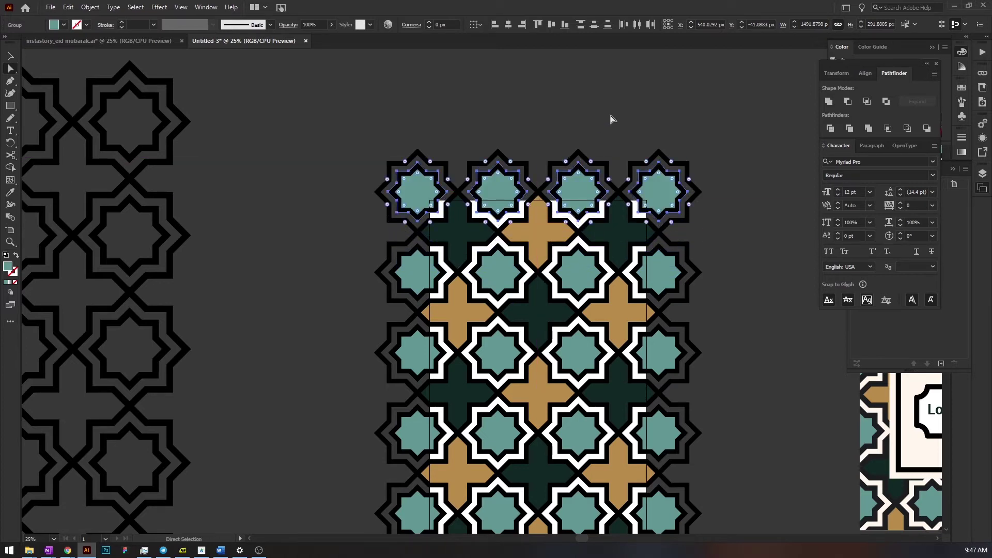
pyautogui.click(615, 104)
# Review the whole coloured pattern from top to bottom alongside the reference design
pyautogui.scroll(-5, 629, 115)
pyautogui.scroll(-2, 656, 149)
pyautogui.press('v')
pyautogui.moveTo(737, 210); pyautogui.dragTo(614, 247)
pyautogui.scroll(-1, 615, 247)
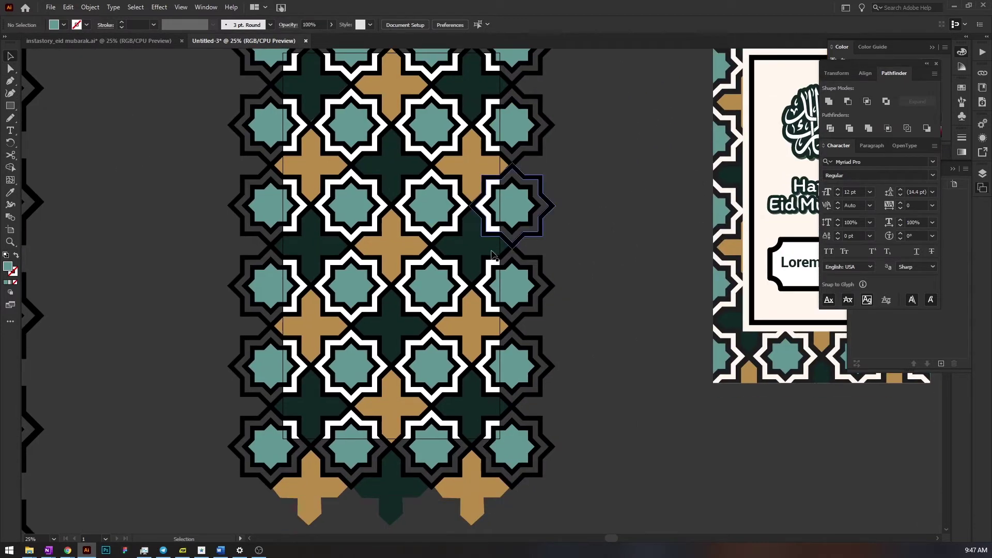
pyautogui.hotkey('ctrl', '-')
pyautogui.scroll(3, 529, 279)
pyautogui.scroll(-2, 552, 253)
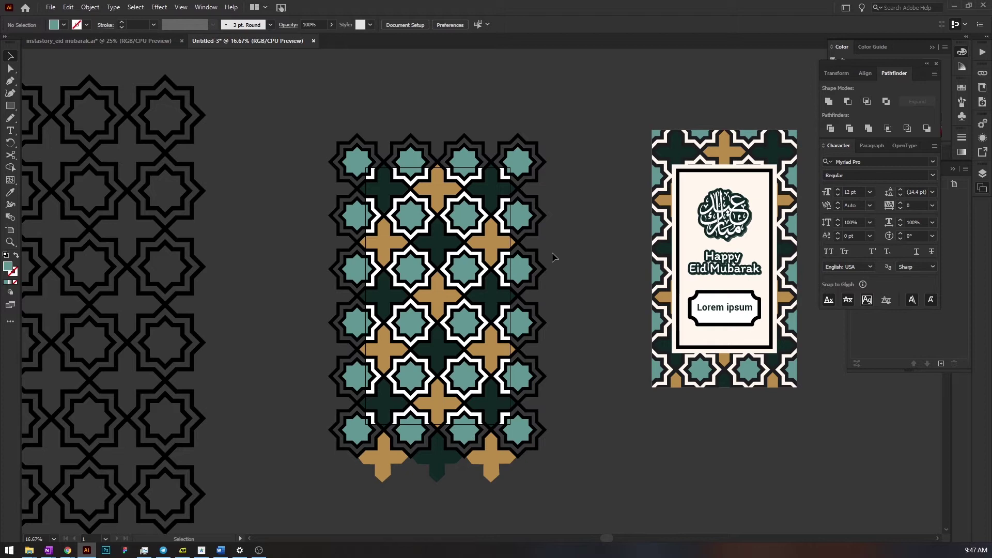
# Create a 1080 × 1920 px rectangle beside the coloured pattern
pyautogui.press('m')
pyautogui.click(569, 235)
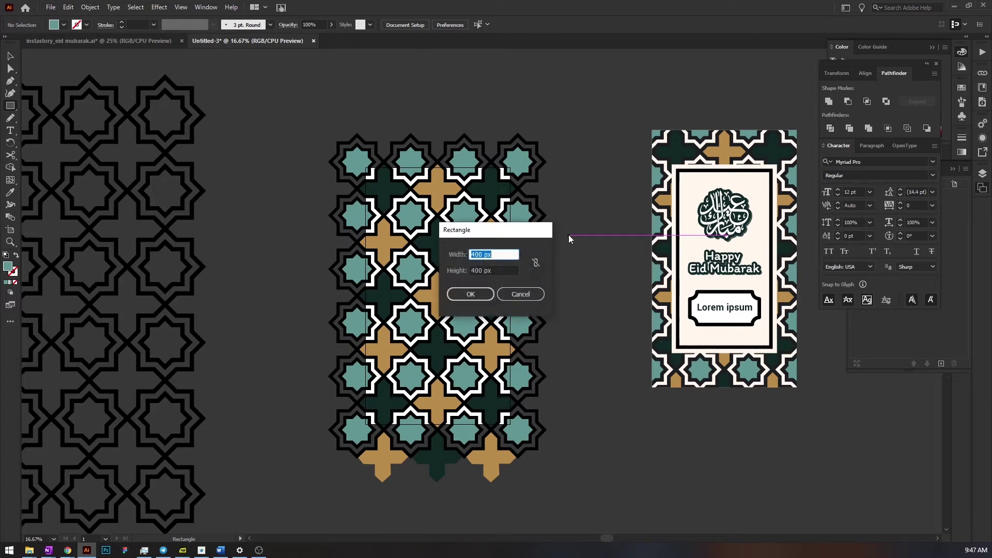
pyautogui.write('10')
pyautogui.press('Tab')
pyautogui.write('19')
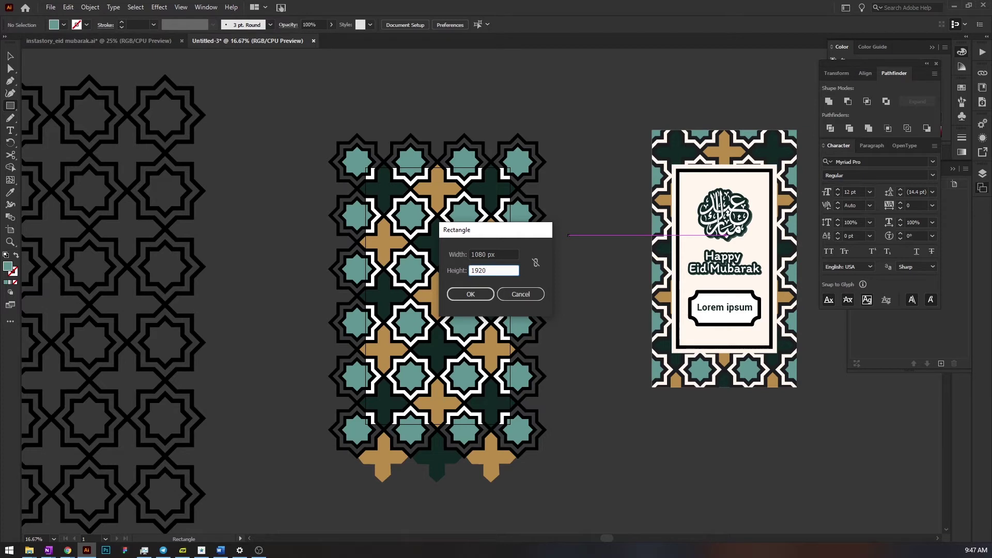
pyautogui.press('Return')
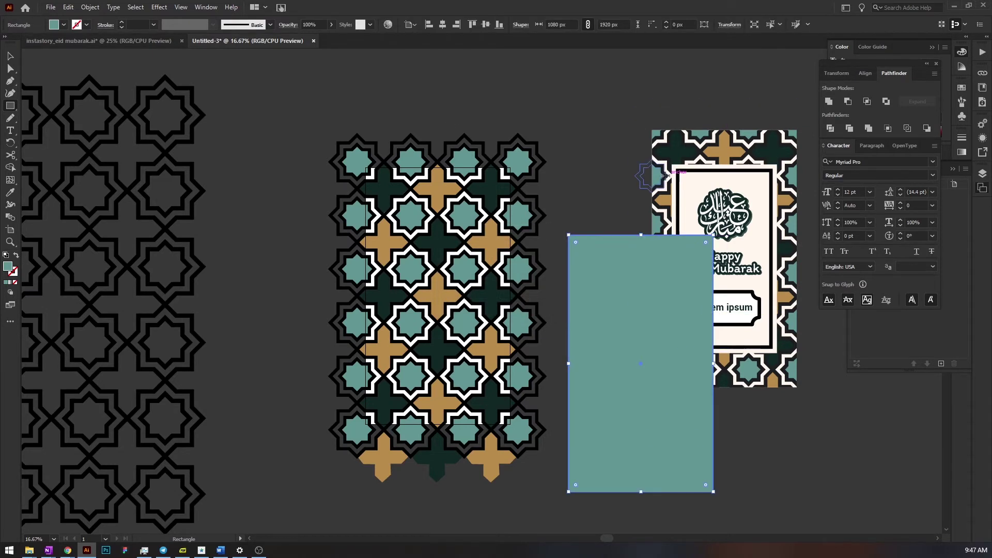
# Open the Align settings and show the choices for what objects align to
pyautogui.click(11, 56)
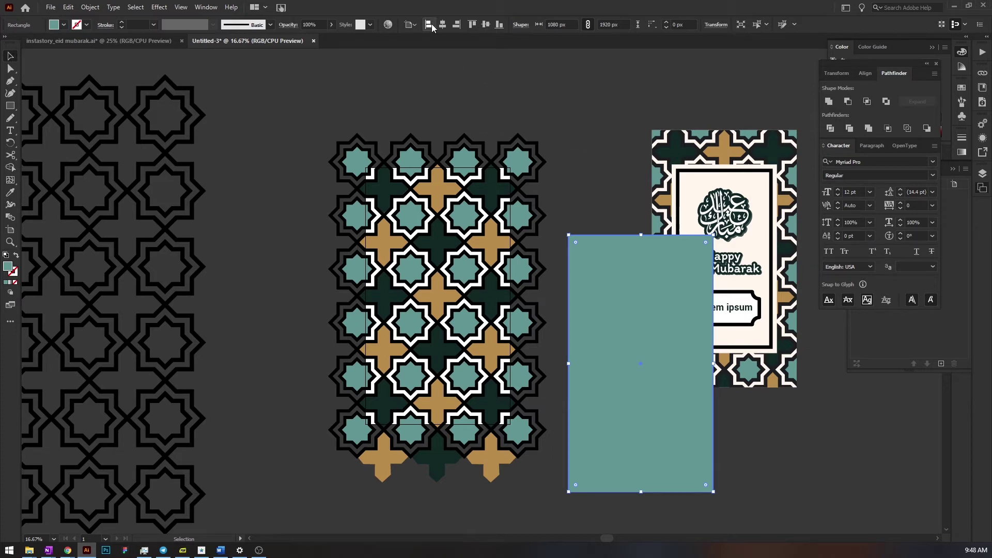
pyautogui.click(866, 73)
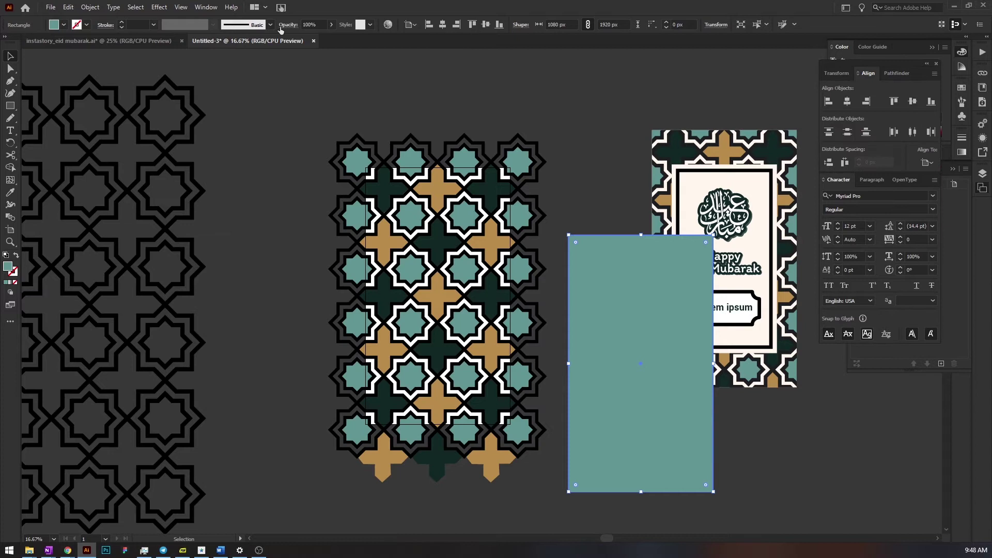
pyautogui.click(211, 8)
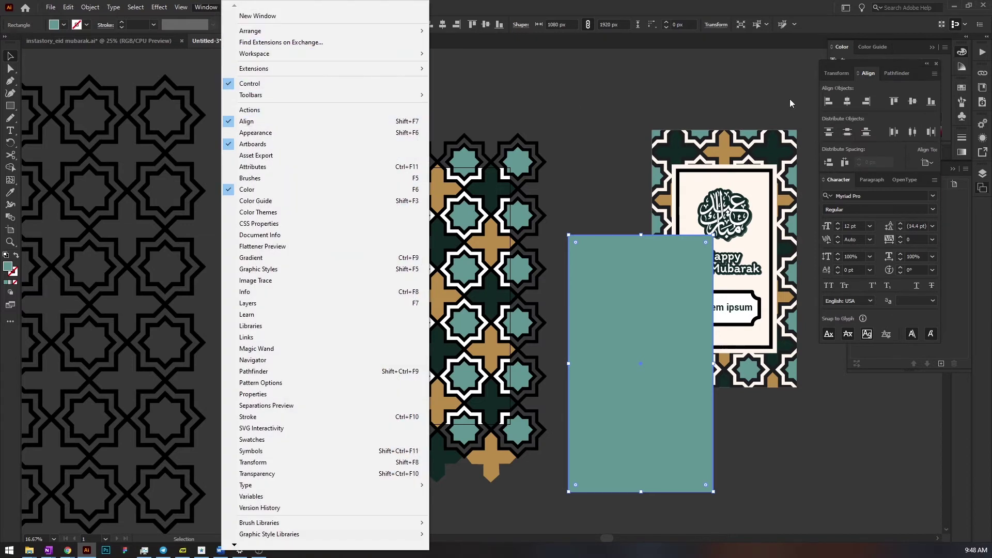
pyautogui.click(887, 100)
pyautogui.click(930, 165)
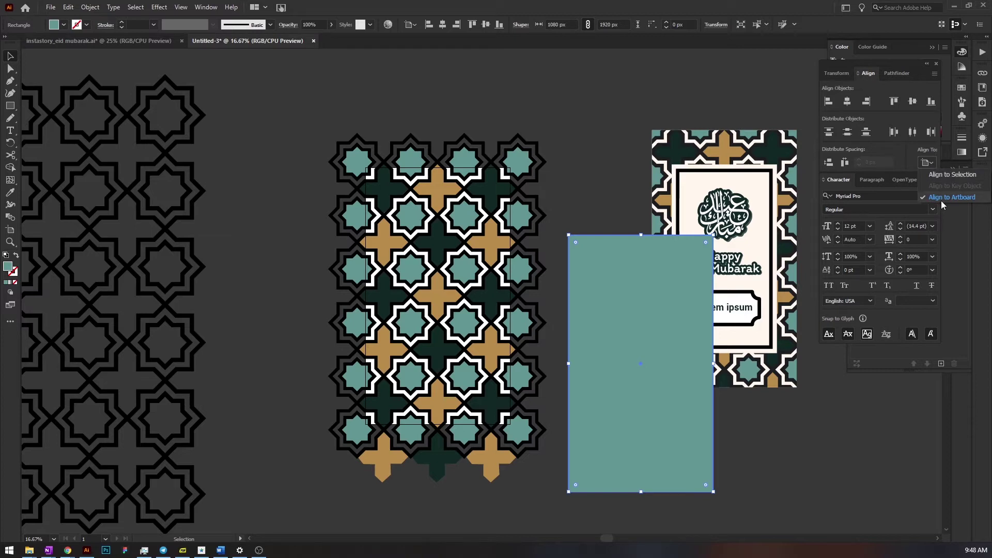
# Hide and redisplay the additional Align options
pyautogui.click(936, 76)
pyautogui.click(936, 77)
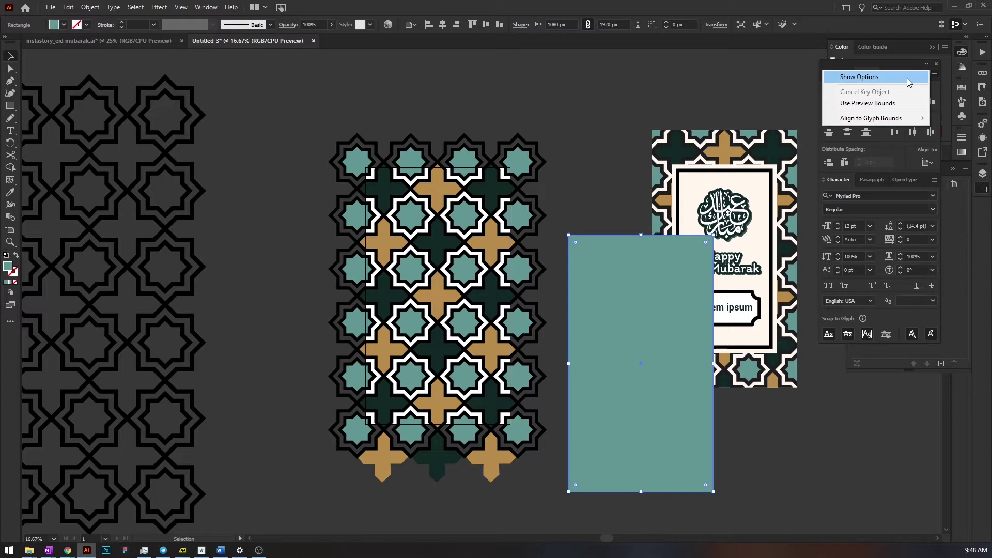
pyautogui.click(925, 77)
pyautogui.click(935, 74)
pyautogui.click(902, 78)
pyautogui.click(935, 74)
pyautogui.click(901, 78)
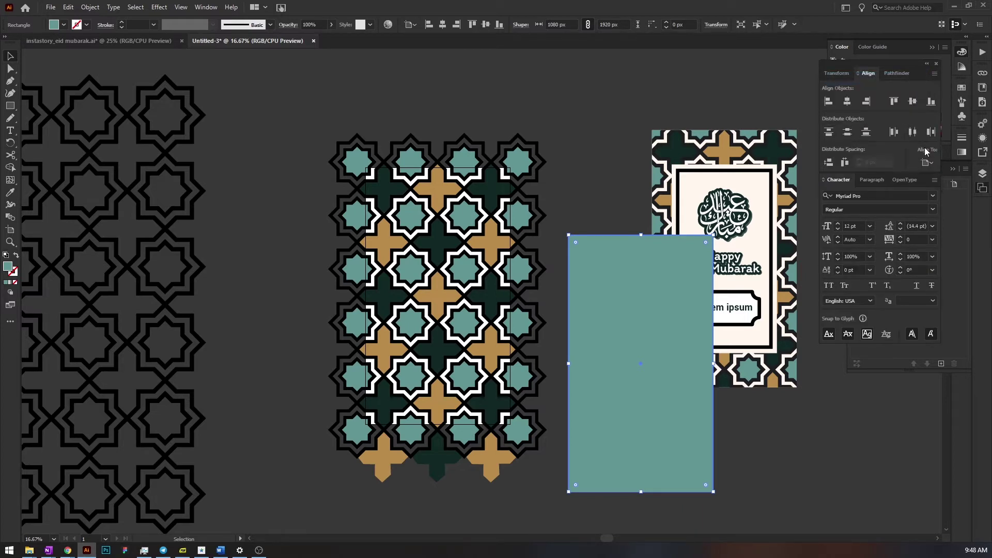
# Centre the teal rectangle horizontally and vertically on the artboard, with alignment set to Align to Artboard
pyautogui.click(929, 164)
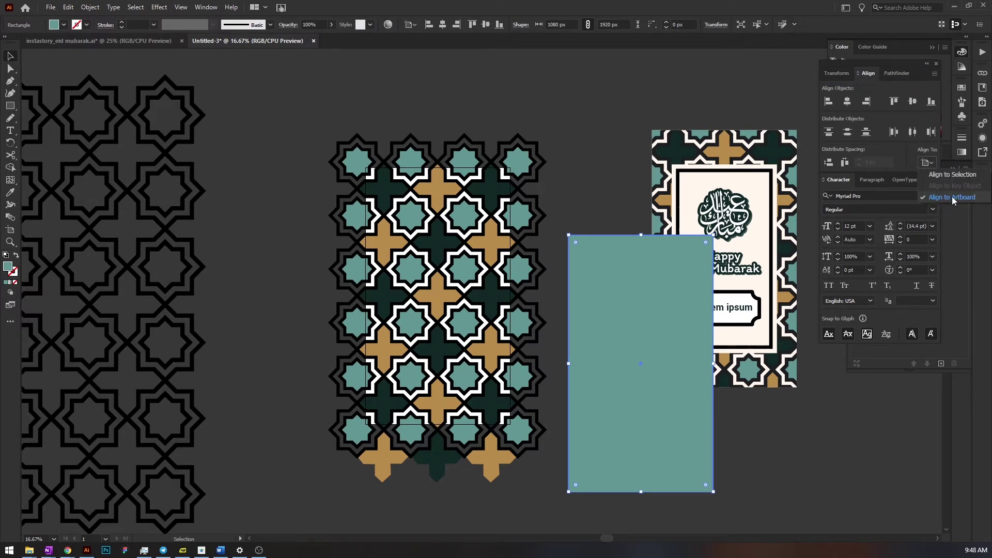
pyautogui.click(847, 104)
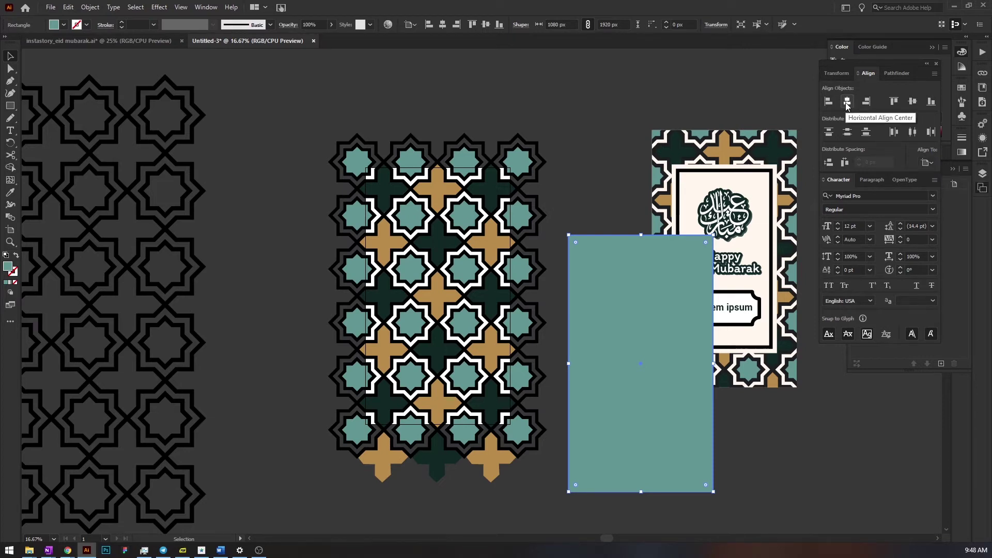
pyautogui.click(855, 105)
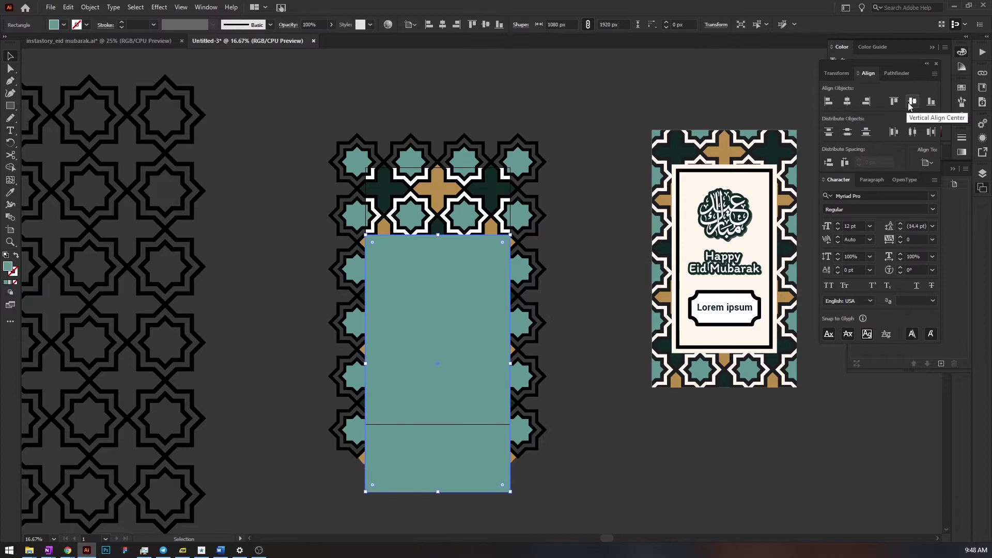
pyautogui.click(912, 102)
pyautogui.click(491, 142)
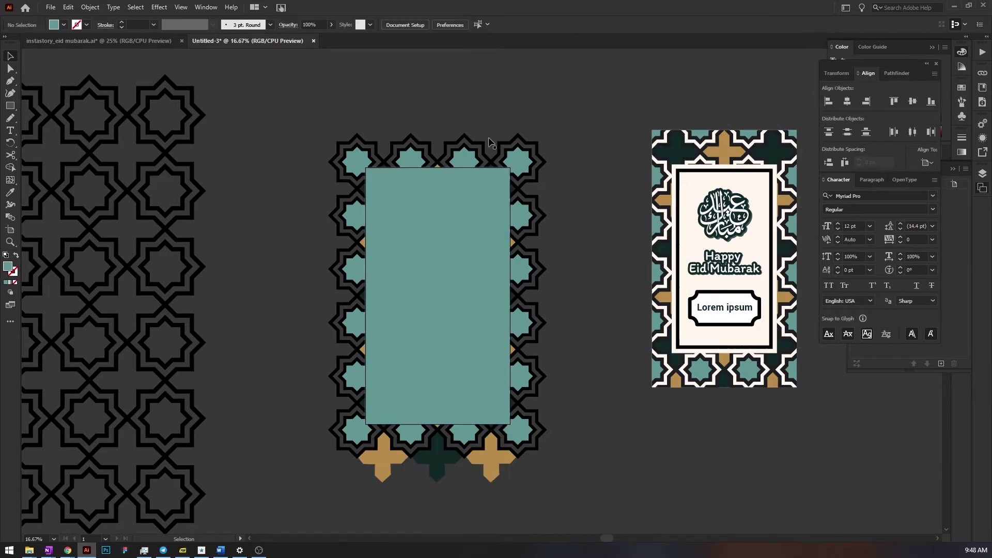
# Select the pattern together with the teal rectangle and make a clipping mask that crops the pattern to the artboard
pyautogui.moveTo(327, 92); pyautogui.dragTo(558, 480)
pyautogui.press('a')
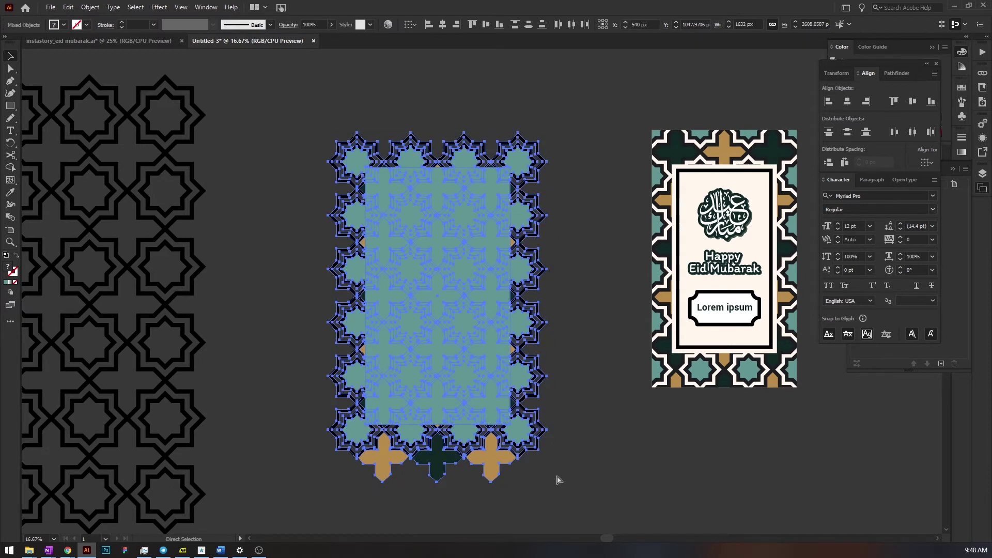
pyautogui.hotkey('ctrl', '7')
pyautogui.click(552, 270)
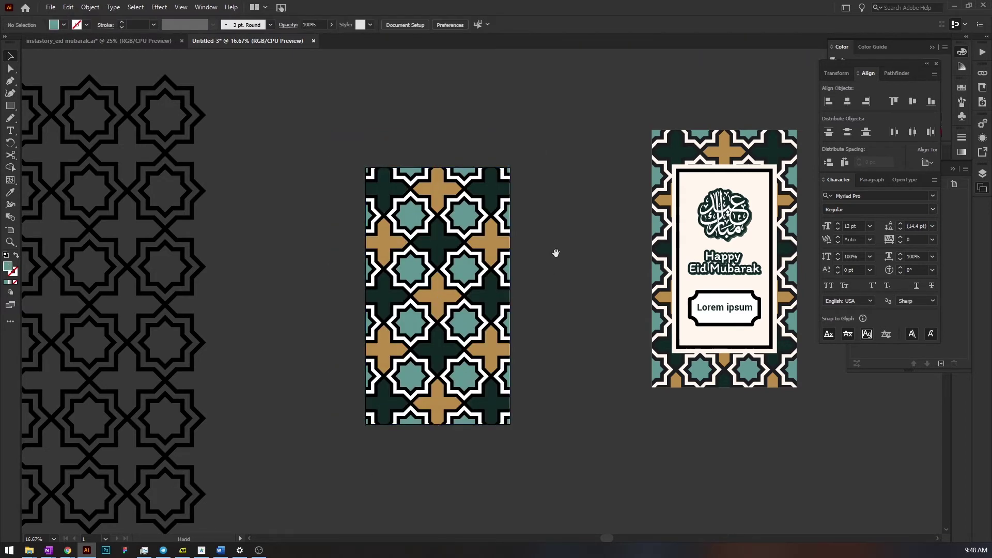
pyautogui.scroll(-3, 535, 246)
pyautogui.moveTo(581, 215); pyautogui.dragTo(509, 221)
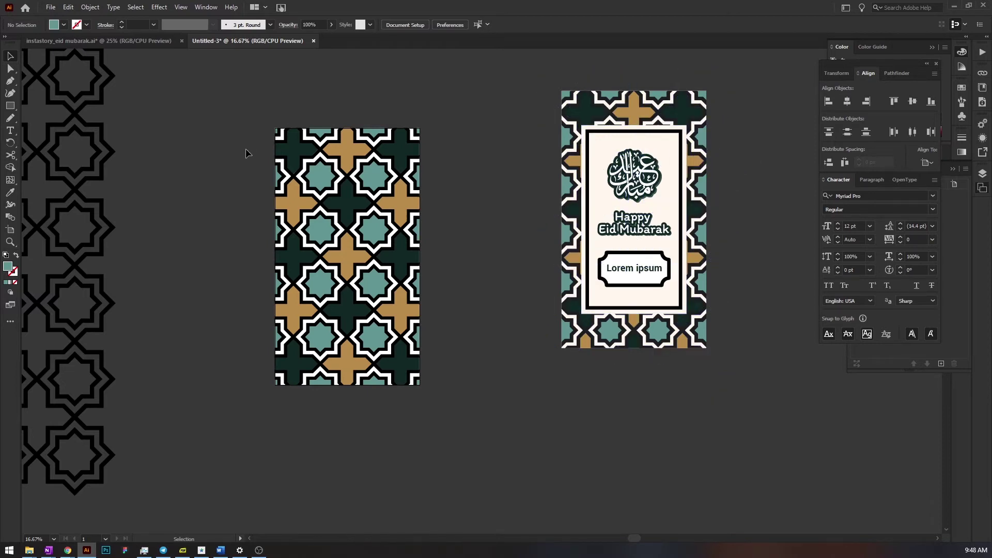
# Draw a rectangle about 796 × 1356 px over the pattern and centre it horizontally and vertically on the artboard
pyautogui.click(10, 105)
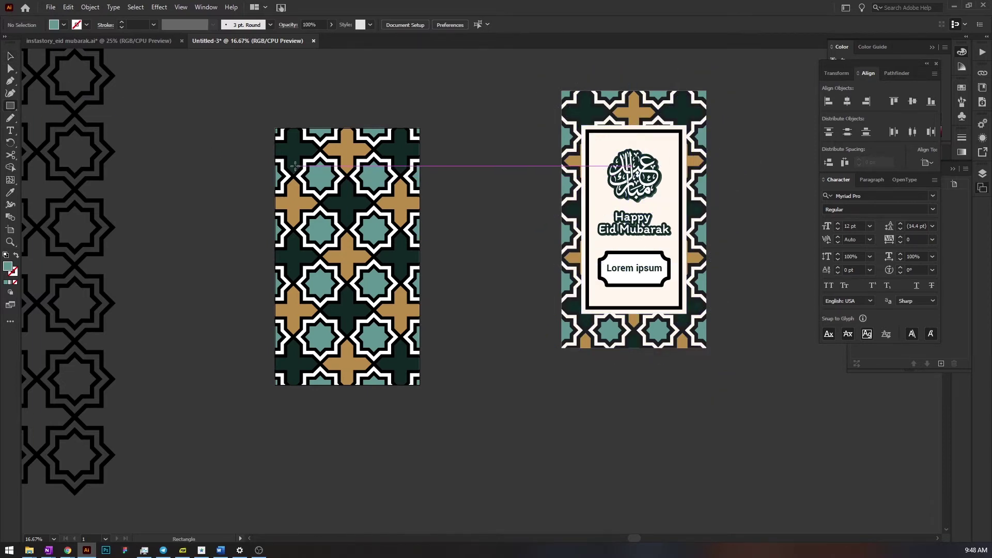
pyautogui.moveTo(301, 163); pyautogui.dragTo(407, 344)
pyautogui.click(11, 56)
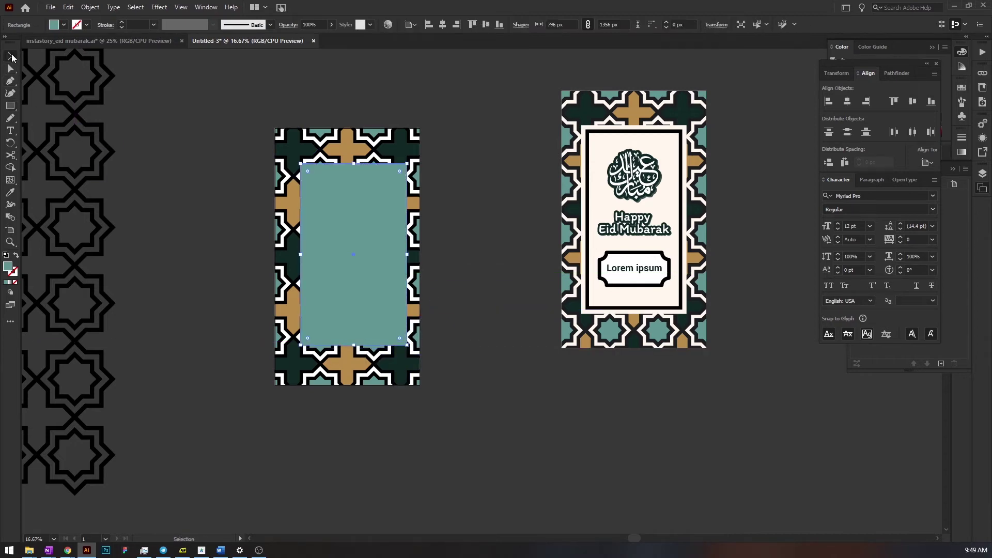
pyautogui.click(856, 102)
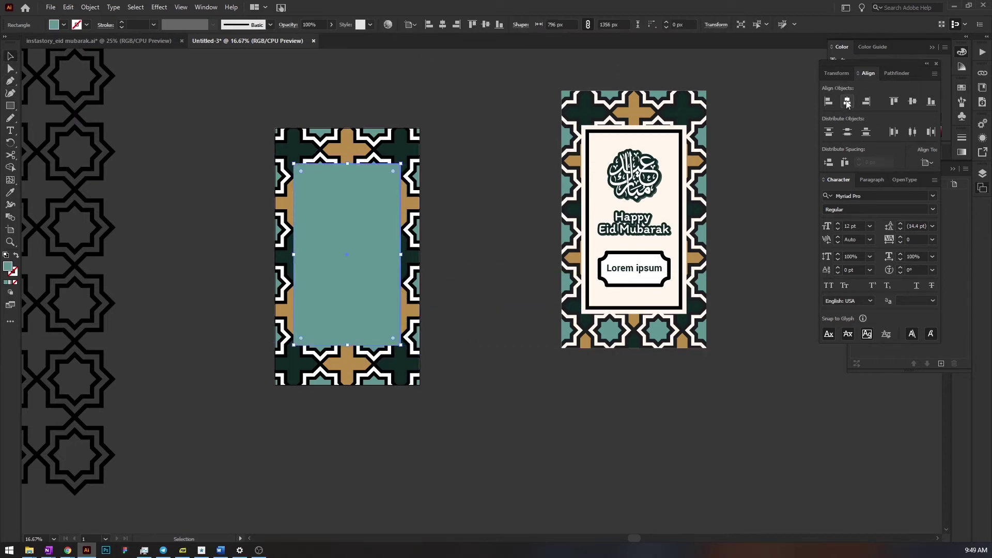
pyautogui.click(912, 102)
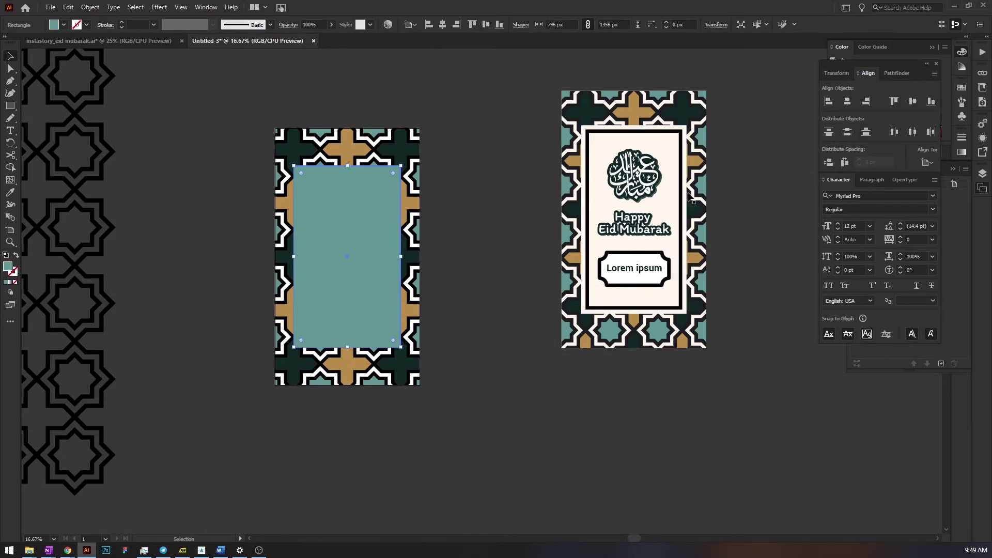
# Fill the rectangle with the cream colour sampled from the reference design's panel and enlarge it to about 836 × 1424 px
pyautogui.press('i')
pyautogui.click(672, 198)
pyautogui.press('v')
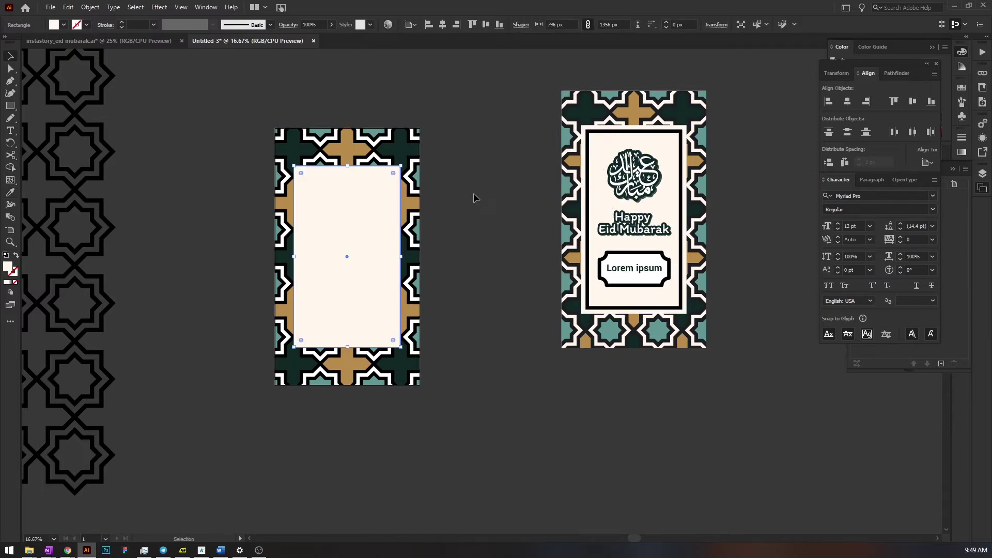
pyautogui.moveTo(401, 347); pyautogui.dragTo(409, 355)
pyautogui.click(465, 308)
pyautogui.moveTo(502, 283); pyautogui.dragTo(527, 293)
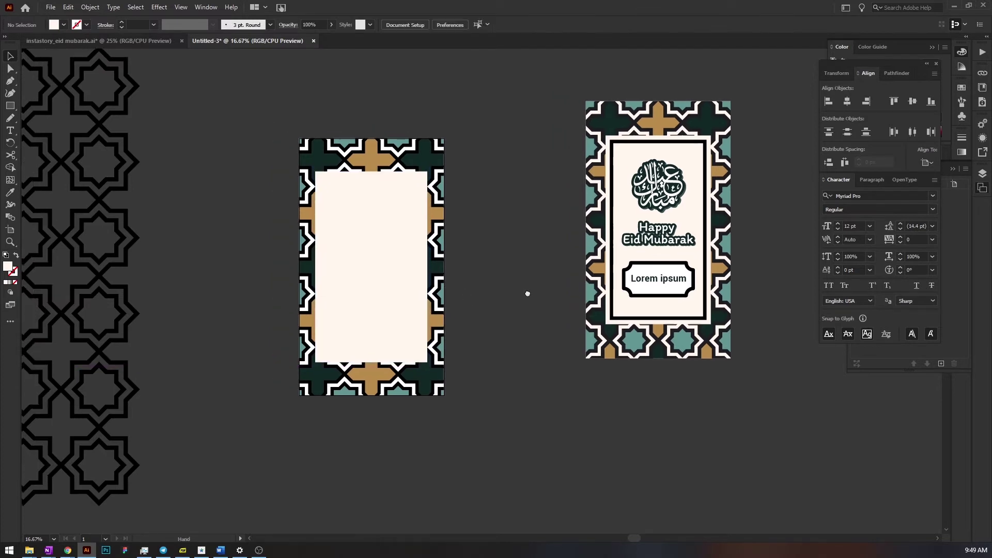
# Create an inset copy of the cream rectangle with Offset Path, using a -70 px offset and Miter joins
pyautogui.click(412, 246)
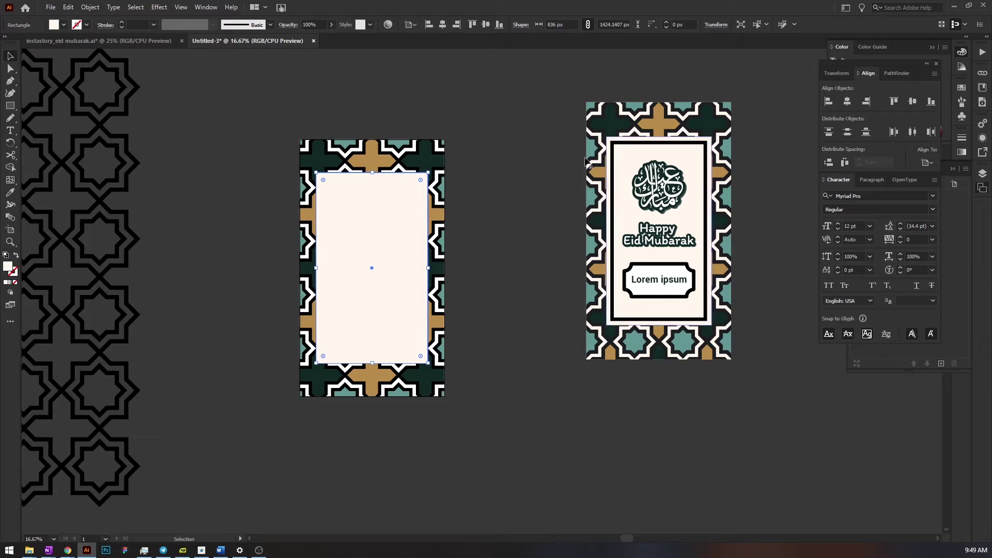
pyautogui.hotkey('ctrl', 'alt', 'shift', 'g')
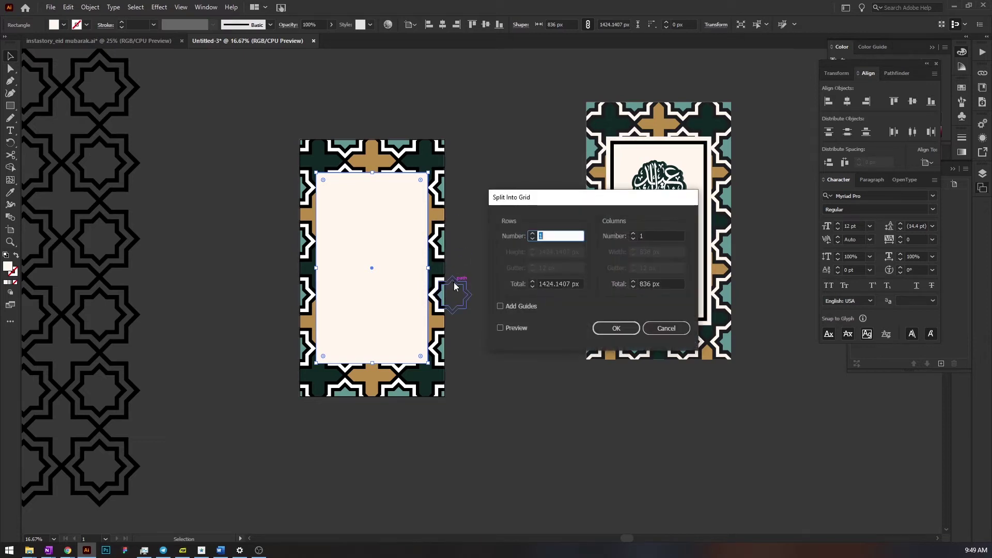
pyautogui.press('Escape')
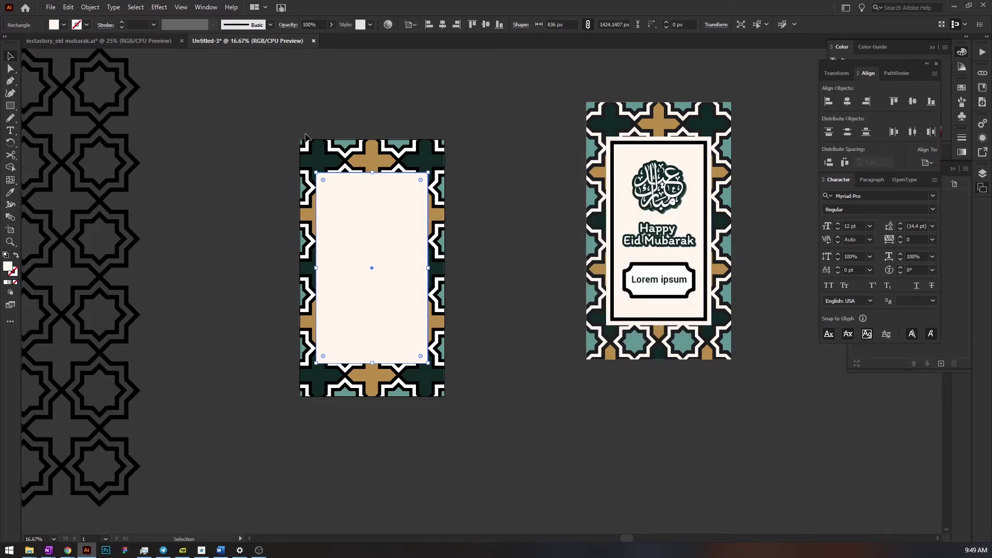
pyautogui.click(89, 7)
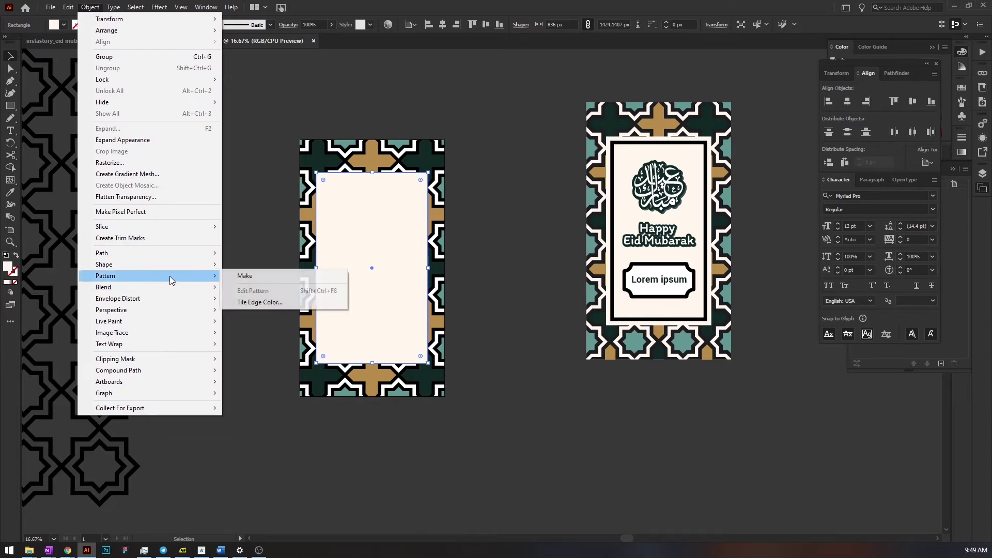
pyautogui.moveTo(184, 255)
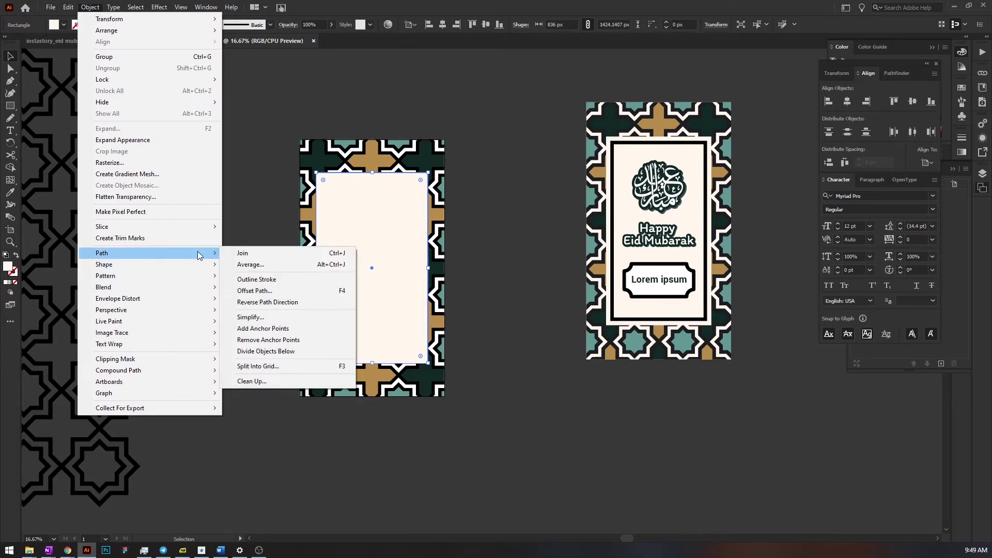
pyautogui.click(277, 292)
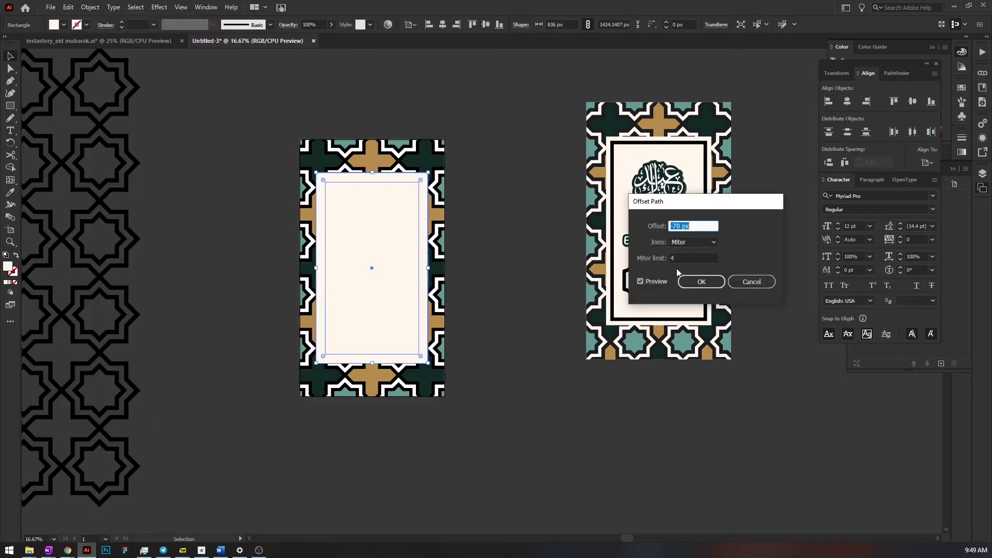
pyautogui.click(697, 282)
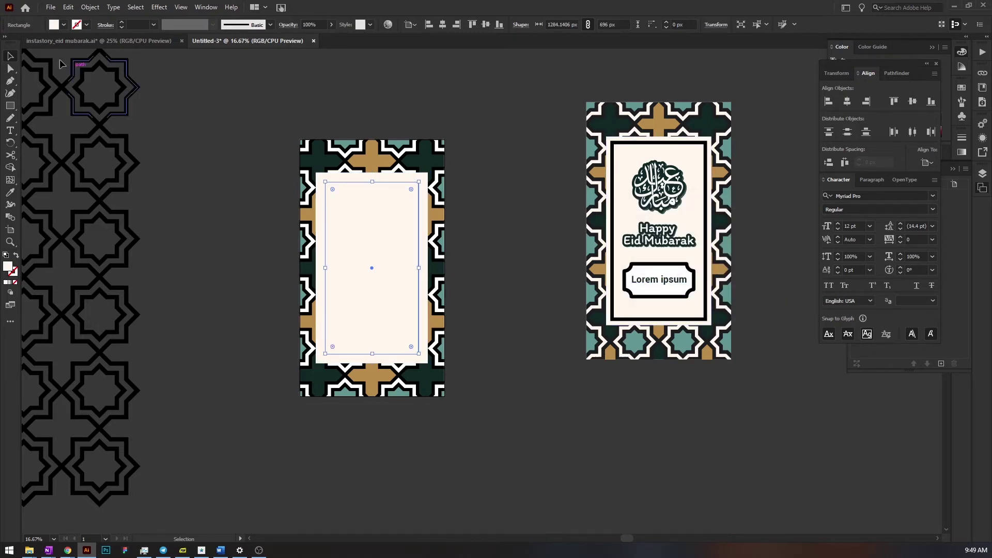
# Give the inset rectangle no fill and a black stroke of 36 pt
pyautogui.click(64, 26)
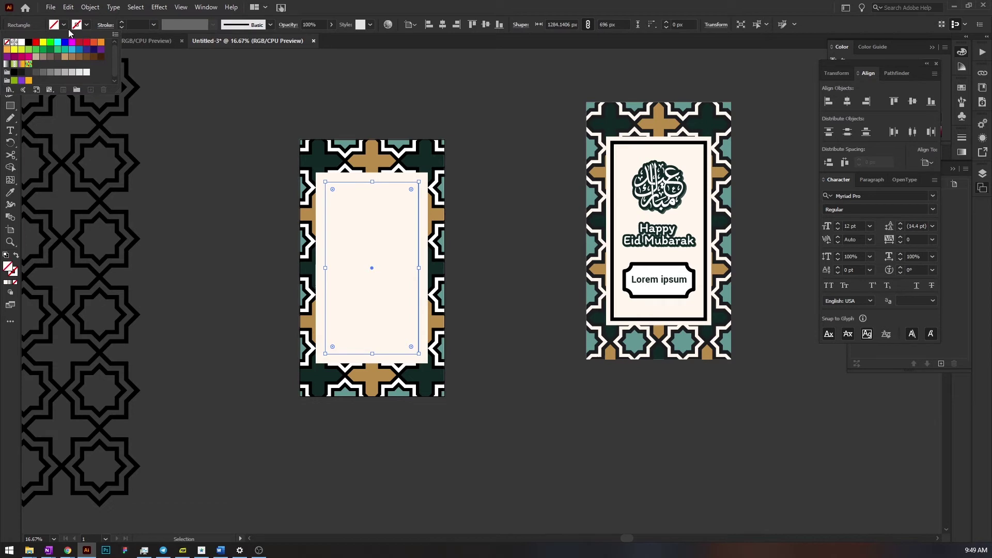
pyautogui.click(85, 26)
pyautogui.click(29, 43)
pyautogui.click(134, 25)
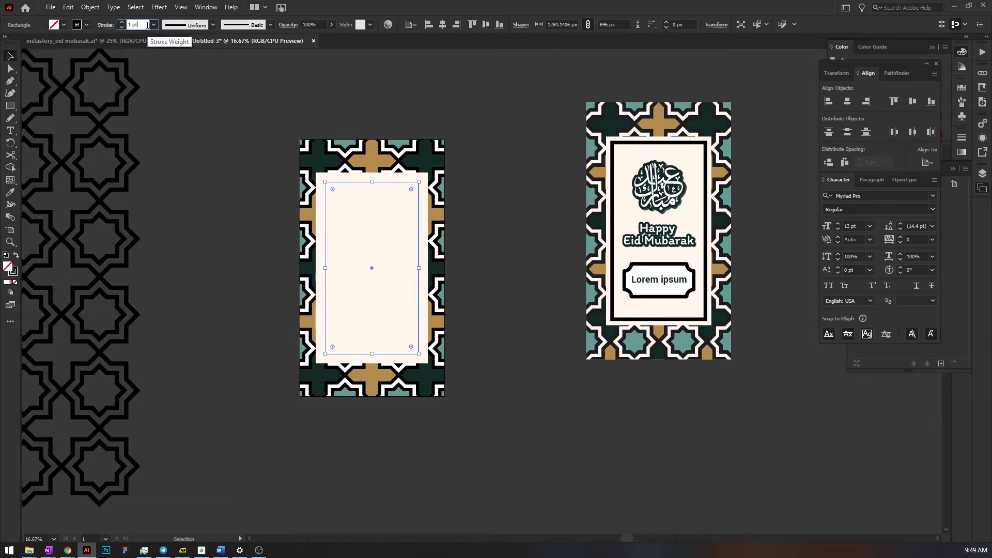
pyautogui.press('Up')
pyautogui.press('Up')
pyautogui.press('Up')
pyautogui.press('Up')
pyautogui.press('Up')
pyautogui.press('Up')
pyautogui.press('Up')
pyautogui.press('Up')
pyautogui.press('Up')
pyautogui.press('Up')
pyautogui.press('Up')
pyautogui.press('Up')
pyautogui.press('Up')
pyautogui.press('Up')
pyautogui.press('Up')
pyautogui.press('Up')
pyautogui.press('Up')
pyautogui.press('Up')
pyautogui.press('Up')
pyautogui.press('Up')
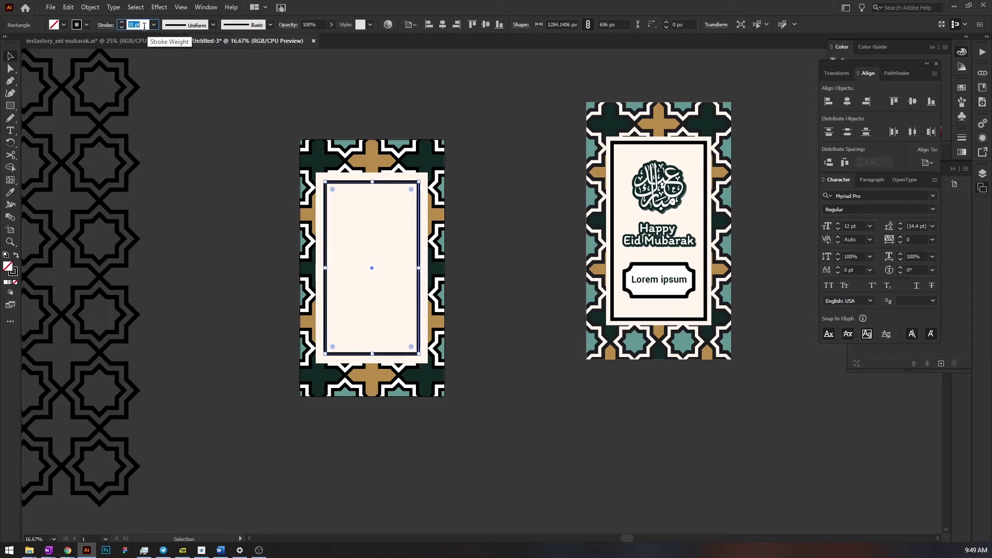
pyautogui.press('Up')
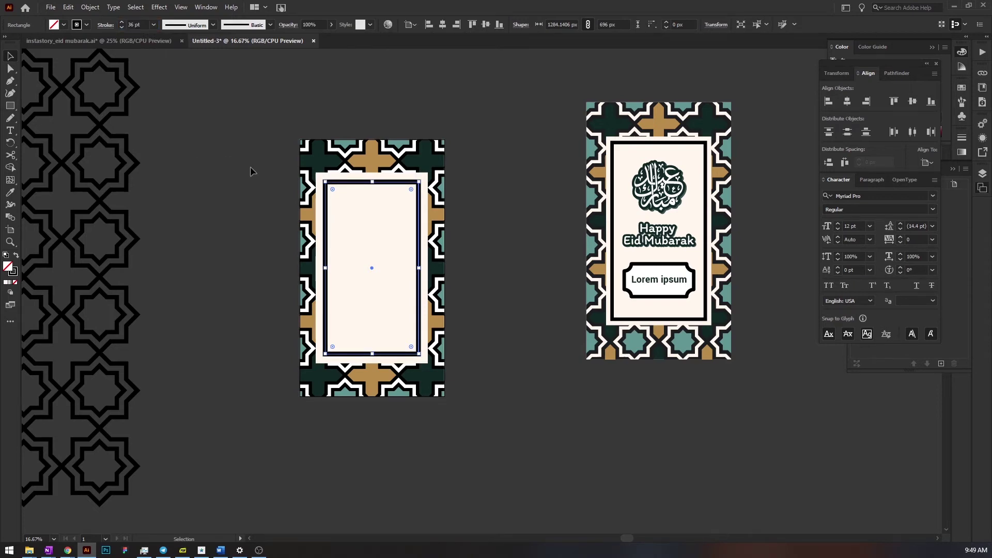
# Offset the black frame's path outward by 20 px with Miter joins
pyautogui.click(251, 166)
pyautogui.hotkey('ctrl', '=')
pyautogui.moveTo(402, 157); pyautogui.dragTo(392, 194)
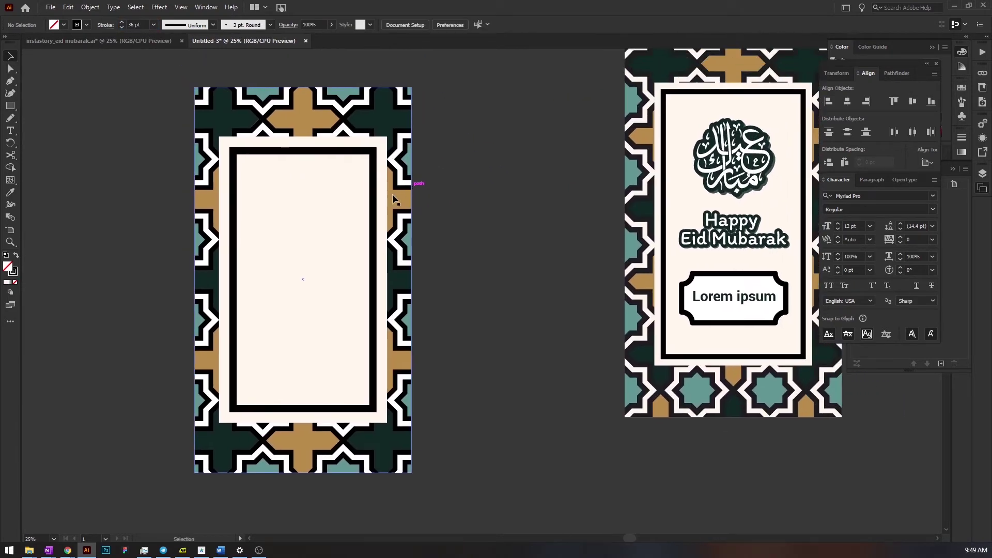
pyautogui.click(376, 195)
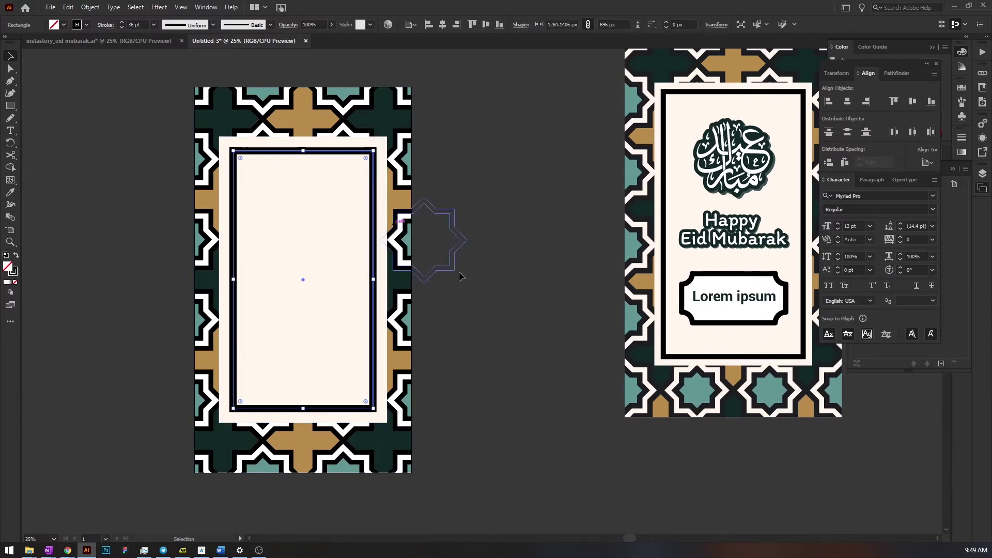
pyautogui.click(90, 7)
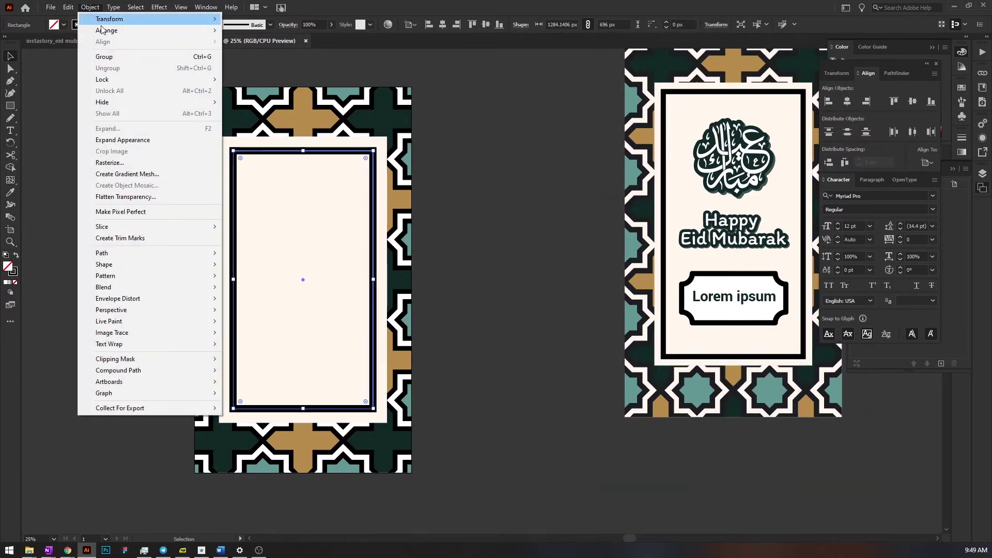
pyautogui.moveTo(166, 253)
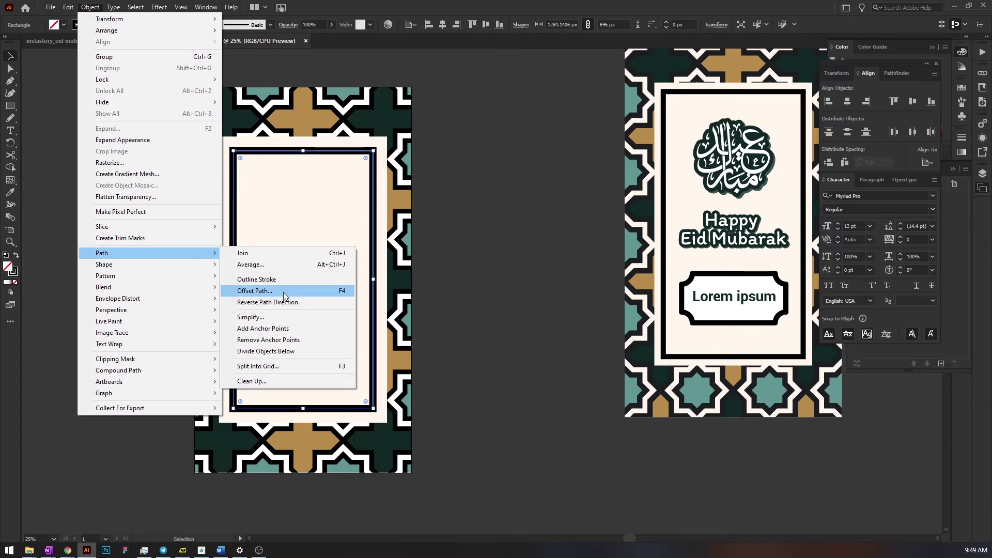
pyautogui.click(255, 290)
pyautogui.press('Up')
pyautogui.press('Up')
pyautogui.press('Up')
pyautogui.press('Up')
pyautogui.press('Up')
pyautogui.press('Up')
pyautogui.press('Up')
pyautogui.press('Up')
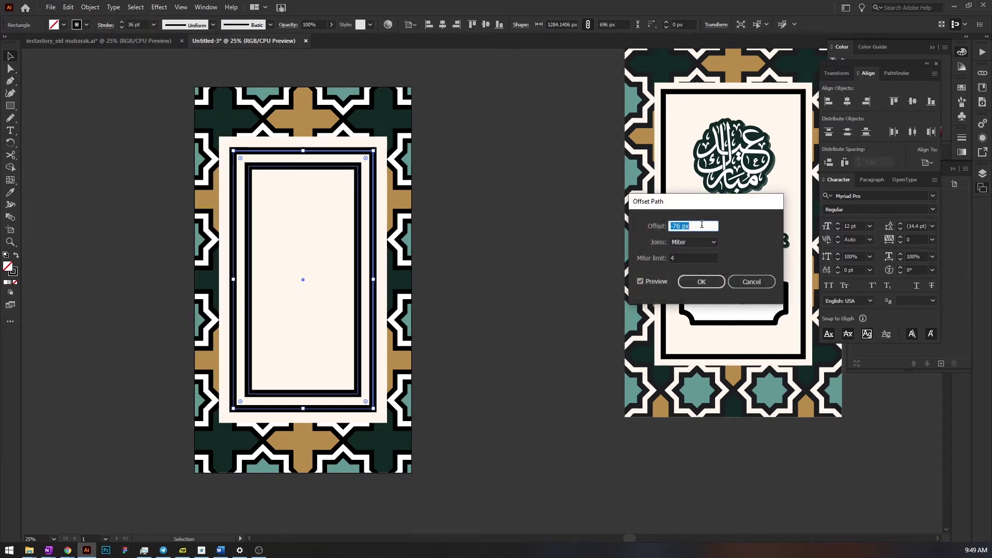
pyautogui.press('Up')
pyautogui.press('Up')
pyautogui.press('Up')
pyautogui.press('Up')
pyautogui.press('Up')
pyautogui.press('Up')
pyautogui.press('Up')
pyautogui.press('Up')
pyautogui.press('Up')
pyautogui.press('Up')
pyautogui.press('Up')
pyautogui.press('Up')
pyautogui.press('Up')
pyautogui.press('Up')
pyautogui.press('Up')
pyautogui.press('Up')
pyautogui.press('Up')
pyautogui.press('Up')
pyautogui.press('Up')
pyautogui.press('Up')
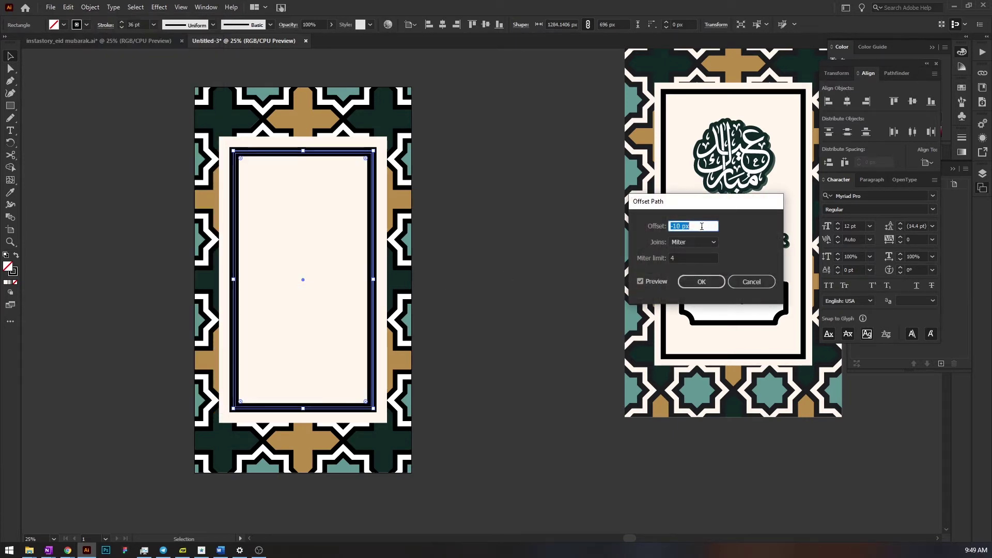
pyautogui.press('Up')
pyautogui.press('Up')
pyautogui.press('Up')
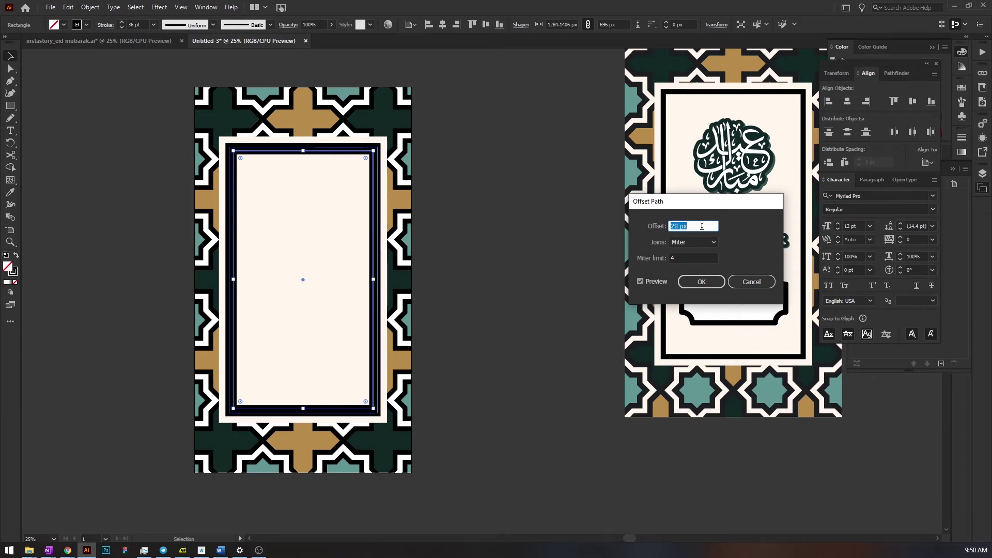
pyautogui.click(712, 287)
pyautogui.click(443, 171)
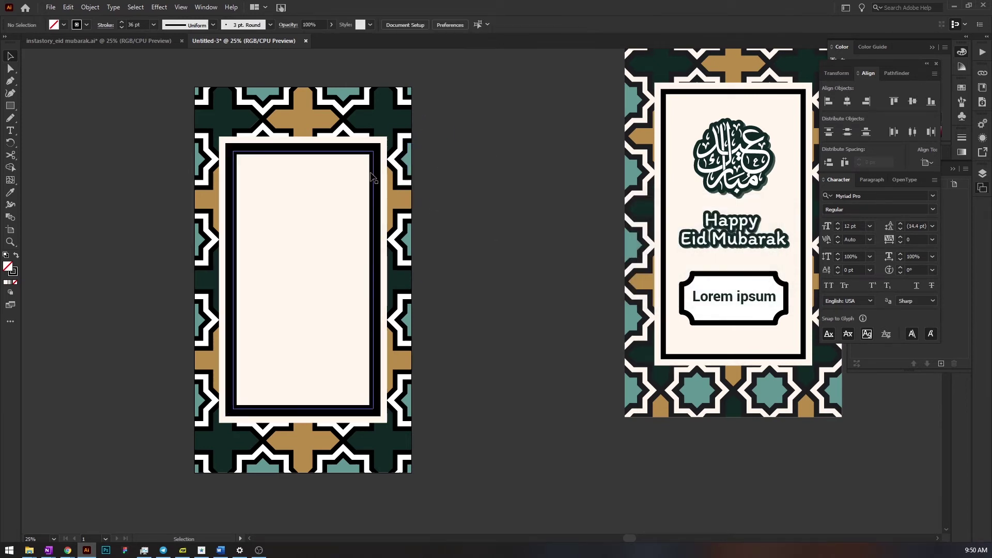
# Delete the inner of the two overlapping black frames, keeping the outer one
pyautogui.click(374, 177)
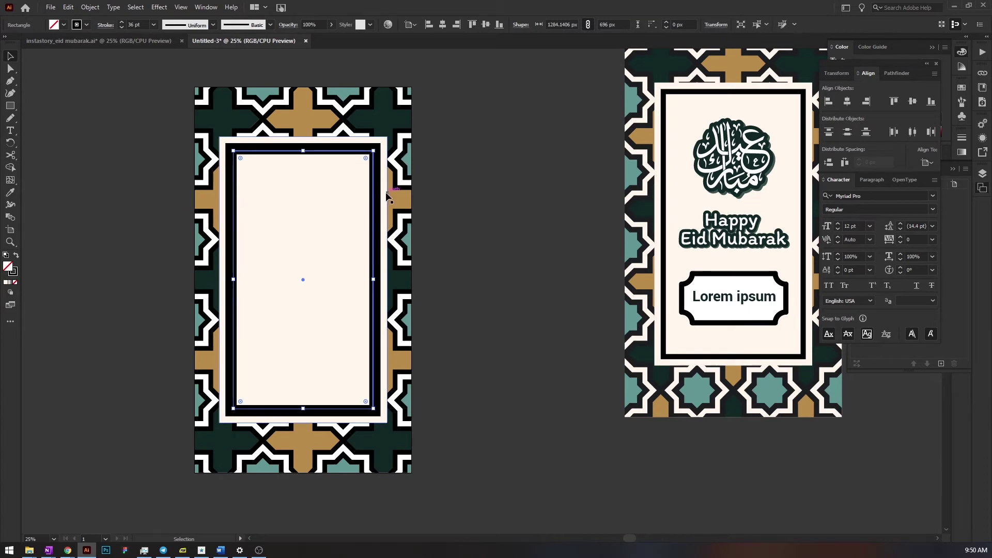
pyautogui.click(470, 160)
pyautogui.moveTo(472, 155); pyautogui.dragTo(467, 215)
pyautogui.scroll(-3, 416, 173)
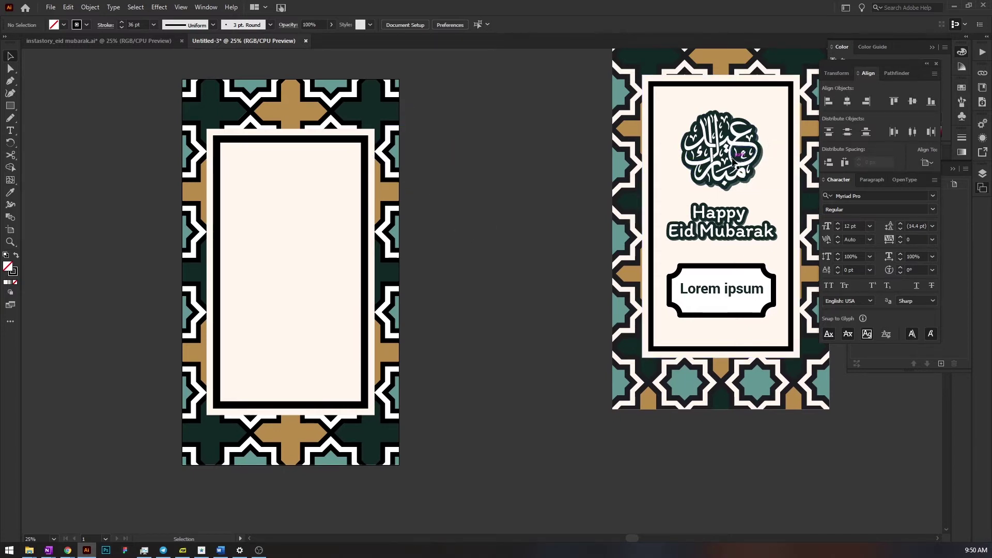
pyautogui.scroll(5, 734, 163)
pyautogui.scroll(-6, 734, 163)
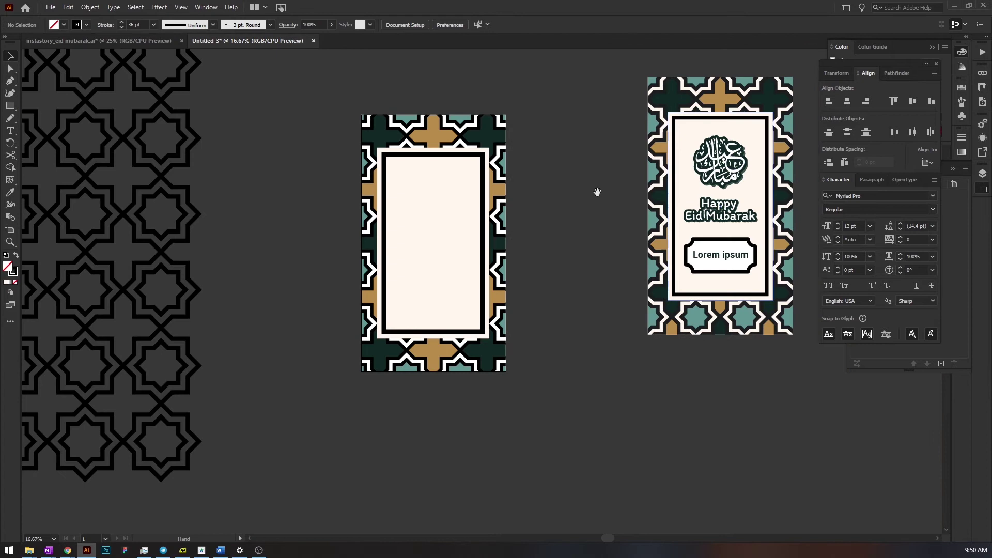
pyautogui.scroll(1, 516, 207)
pyautogui.moveTo(522, 206); pyautogui.dragTo(419, 209)
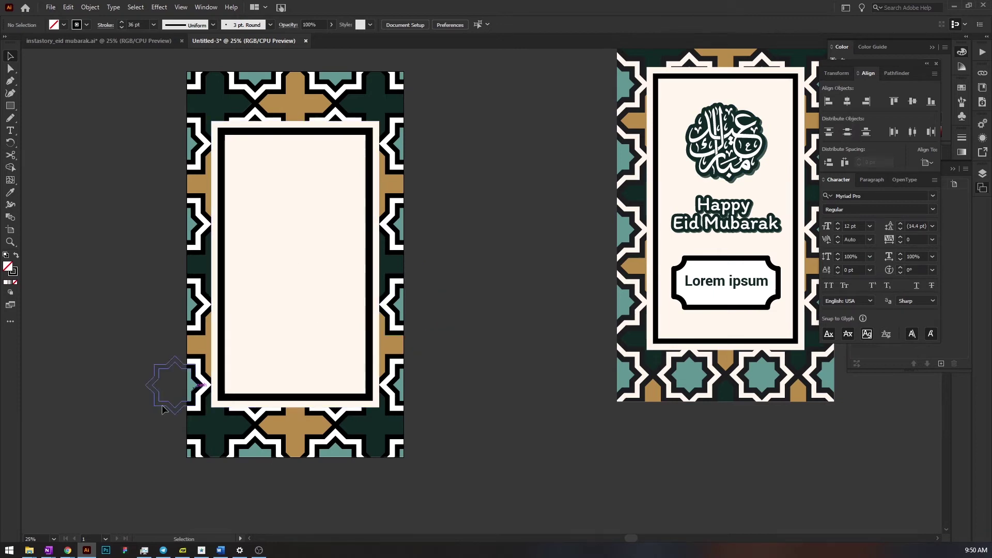
# Switch to the Downloads folder in File Explorer and place pngfind.com-quran-png-2452164.png on the Illustrator canvas below the reference design
pyautogui.moveTo(66, 554)
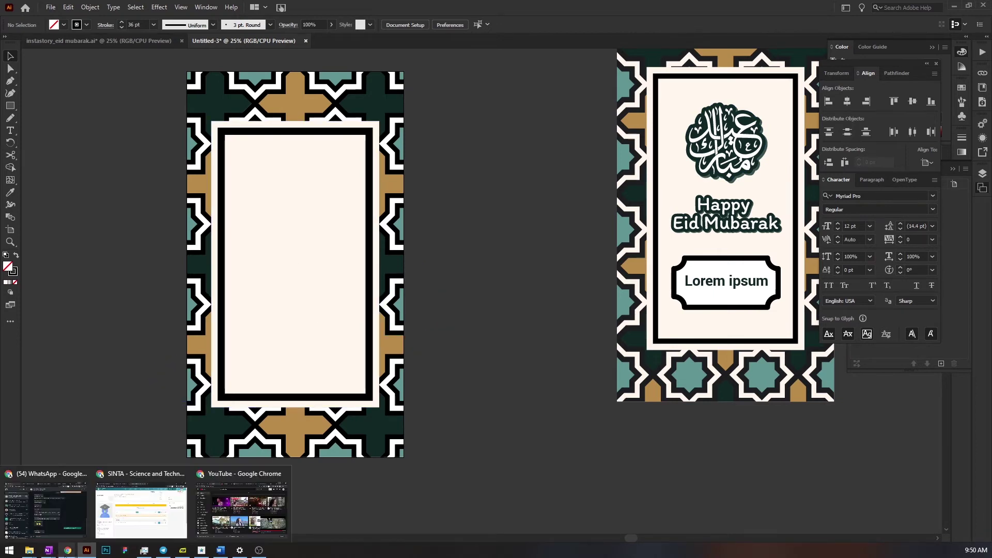
pyautogui.moveTo(29, 551)
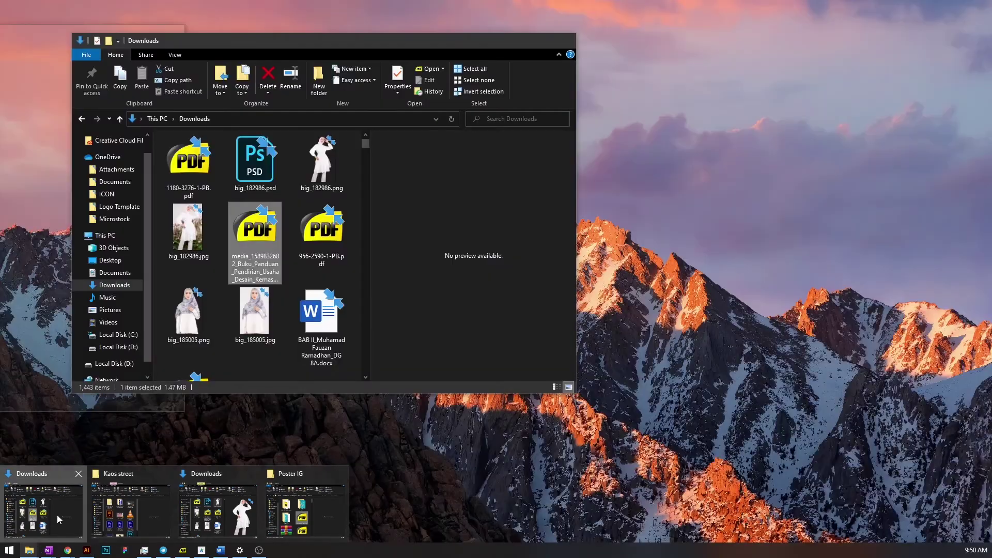
pyautogui.click(57, 515)
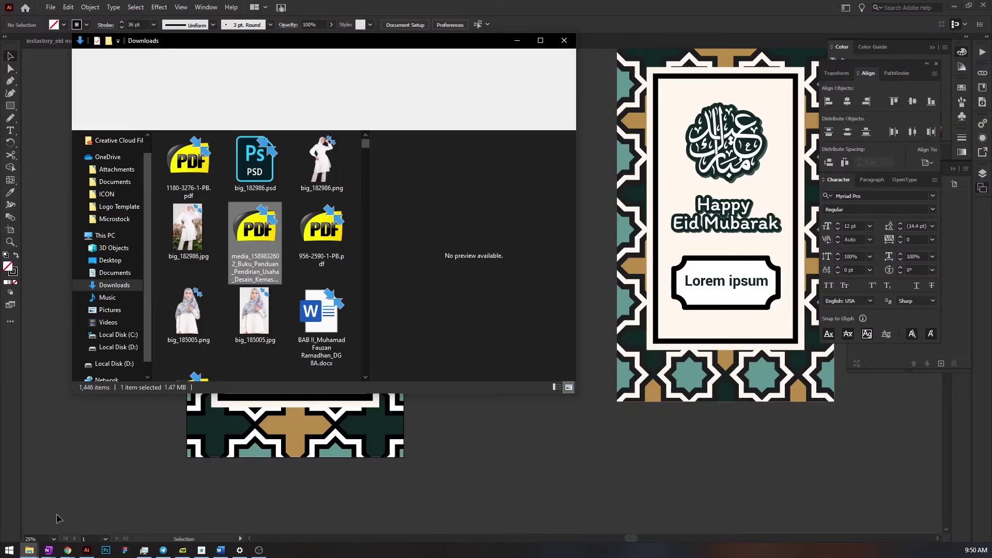
pyautogui.click(134, 285)
pyautogui.click(321, 170)
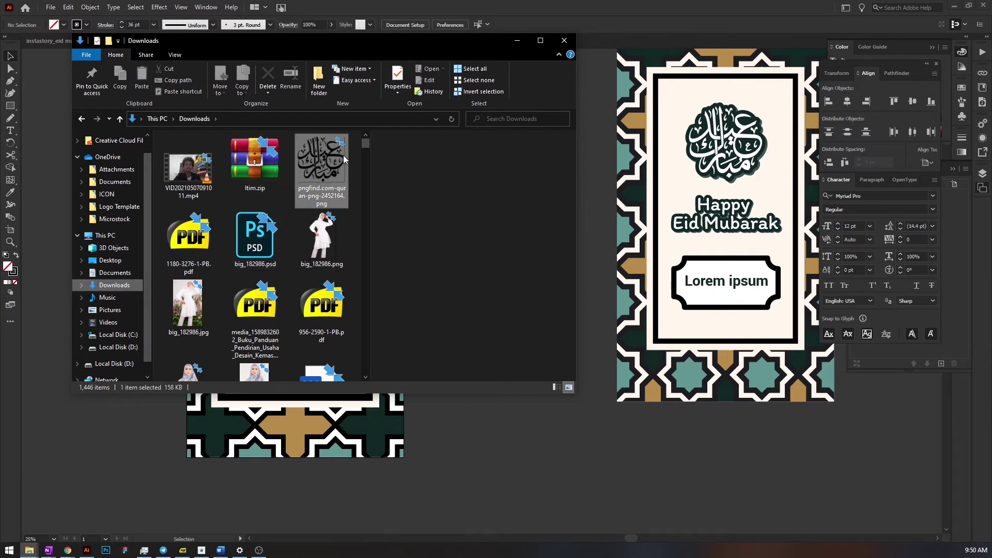
pyautogui.moveTo(321, 204); pyautogui.dragTo(716, 475)
# Trace the placed calligraphy image with the Black and White Logo preset and expand the tracing into paths
pyautogui.scroll(-3, 543, 292)
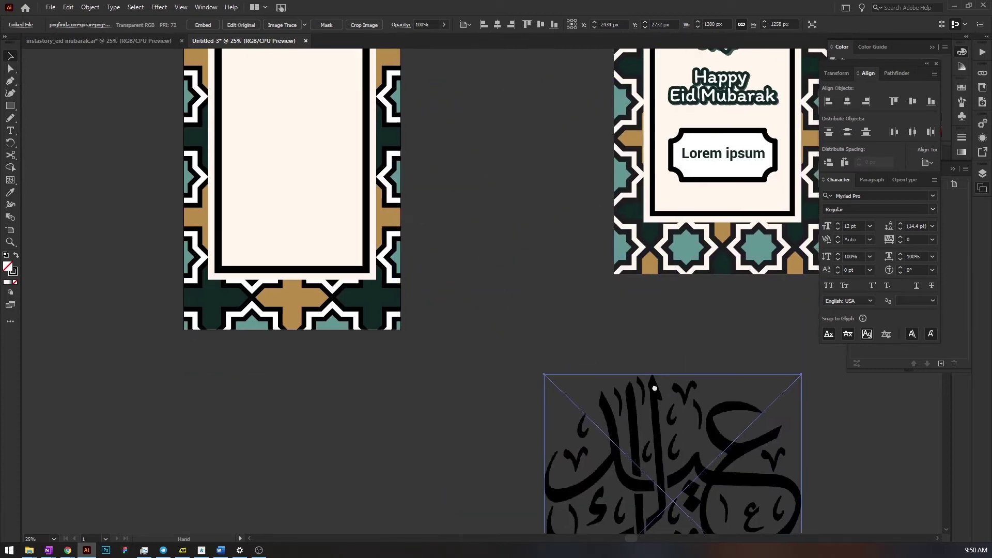
pyautogui.click(304, 26)
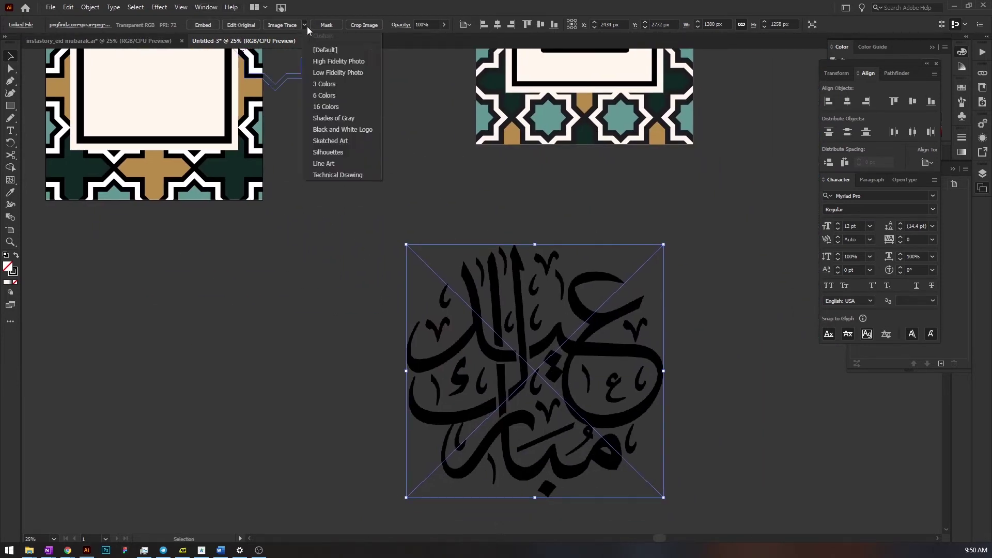
pyautogui.click(350, 129)
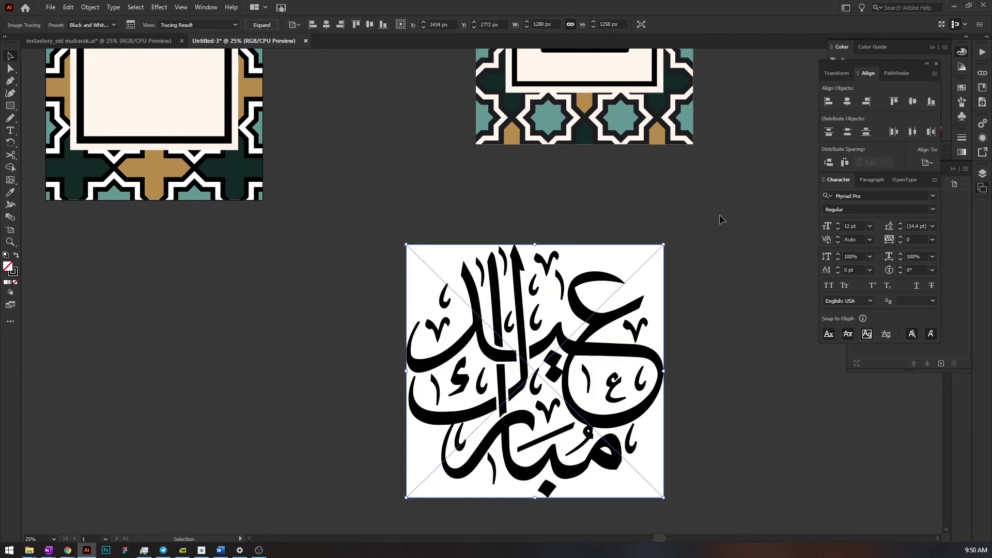
pyautogui.scroll(-2, 627, 328)
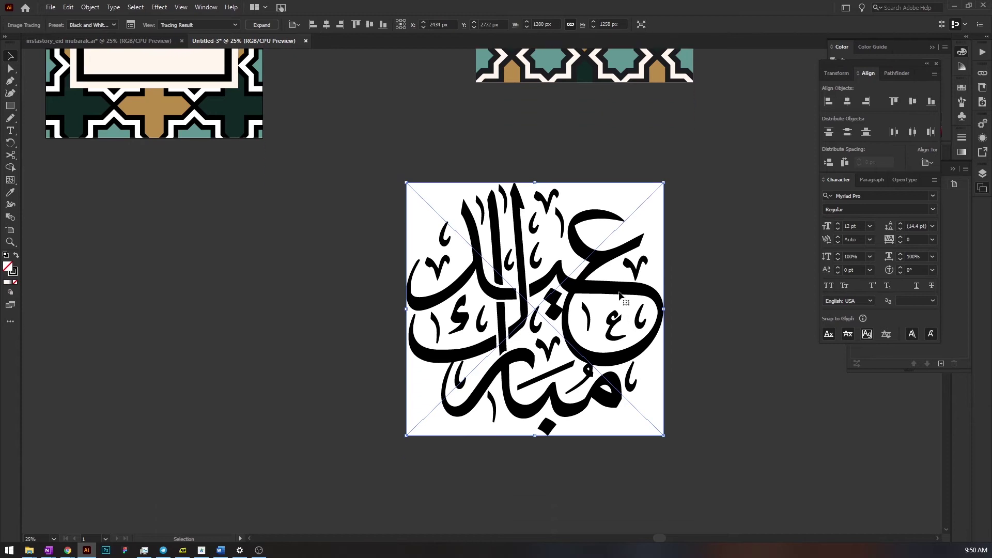
pyautogui.click(272, 28)
pyautogui.scroll(-2, 597, 295)
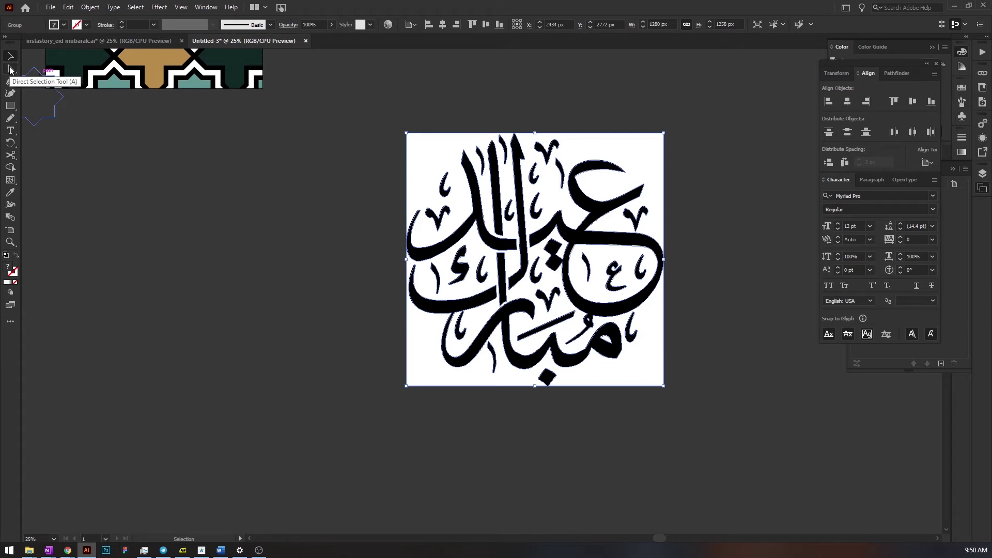
# Delete the white background shape surrounding the traced calligraphy, leaving the black lettering
pyautogui.click(10, 69)
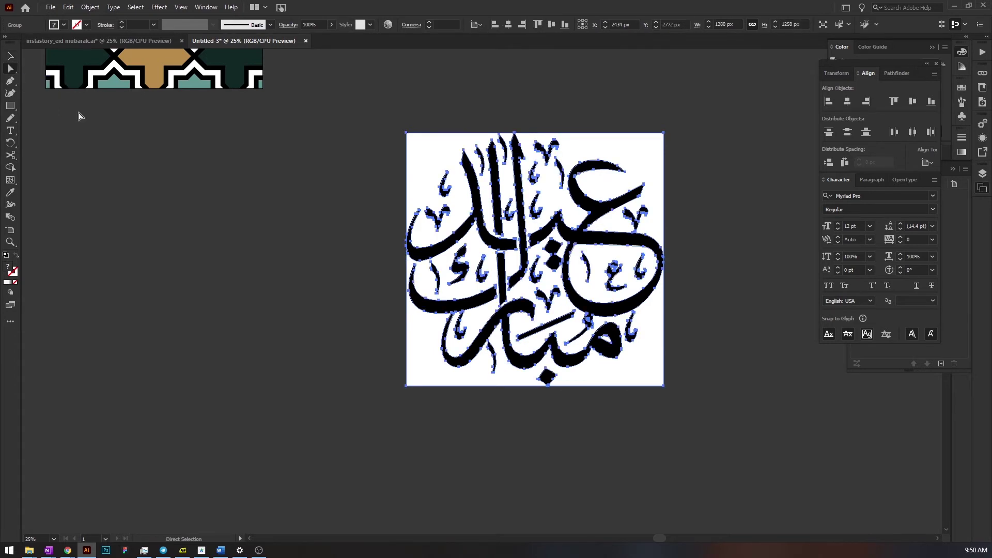
pyautogui.moveTo(715, 368); pyautogui.dragTo(651, 424)
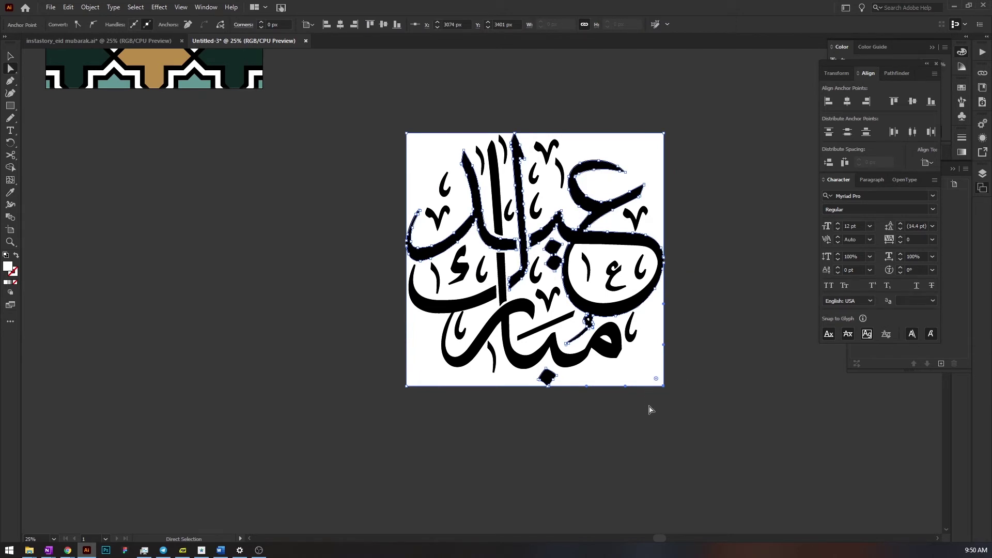
pyautogui.press('Delete')
pyautogui.press('Delete')
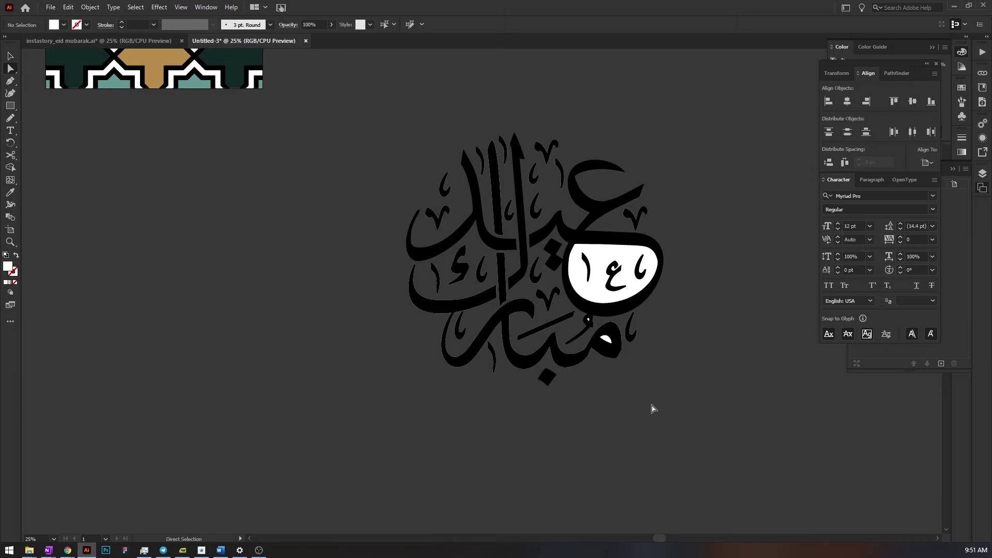
# Delete the white fills inside the large round letter and the small loop just below it
pyautogui.scroll(-1, 667, 419)
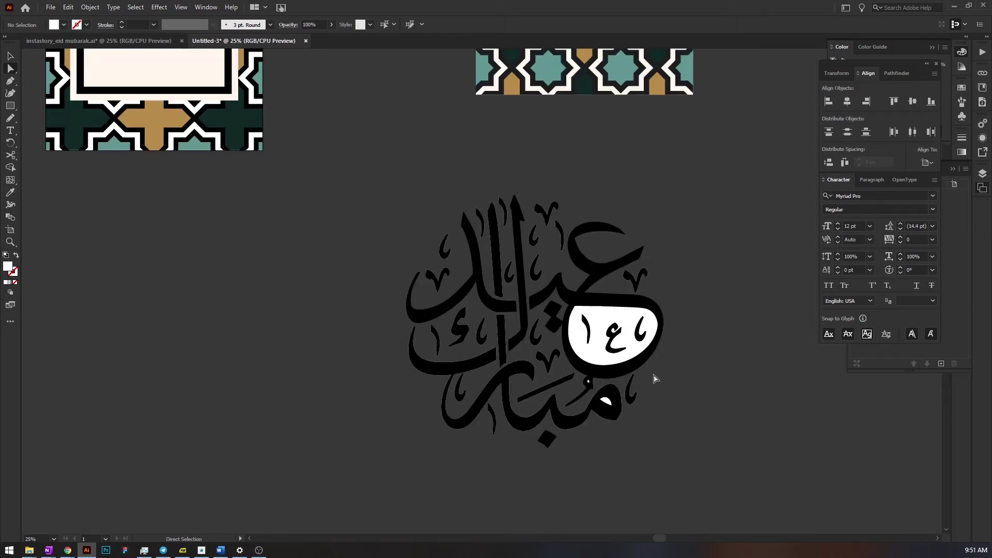
pyautogui.scroll(2, 653, 377)
pyautogui.click(637, 352)
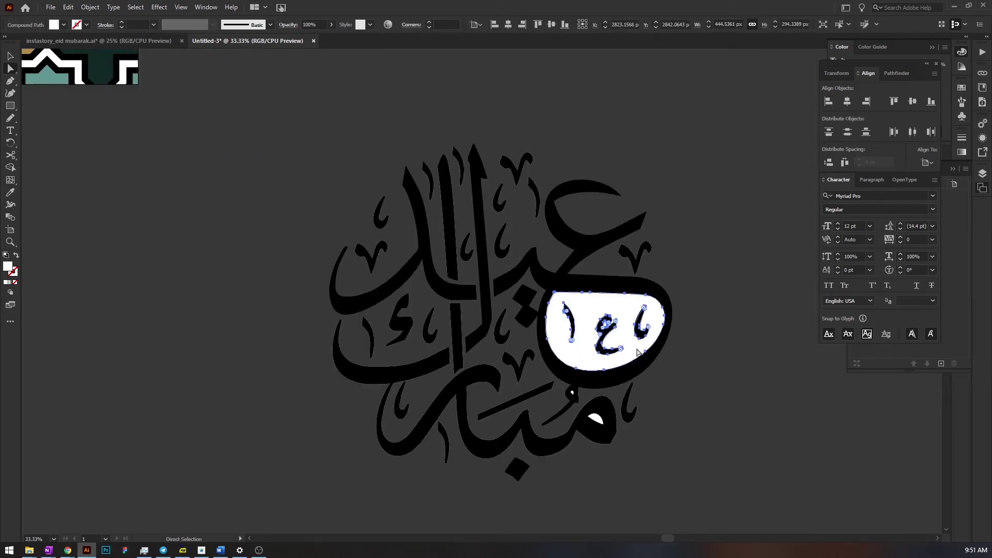
pyautogui.press('Delete')
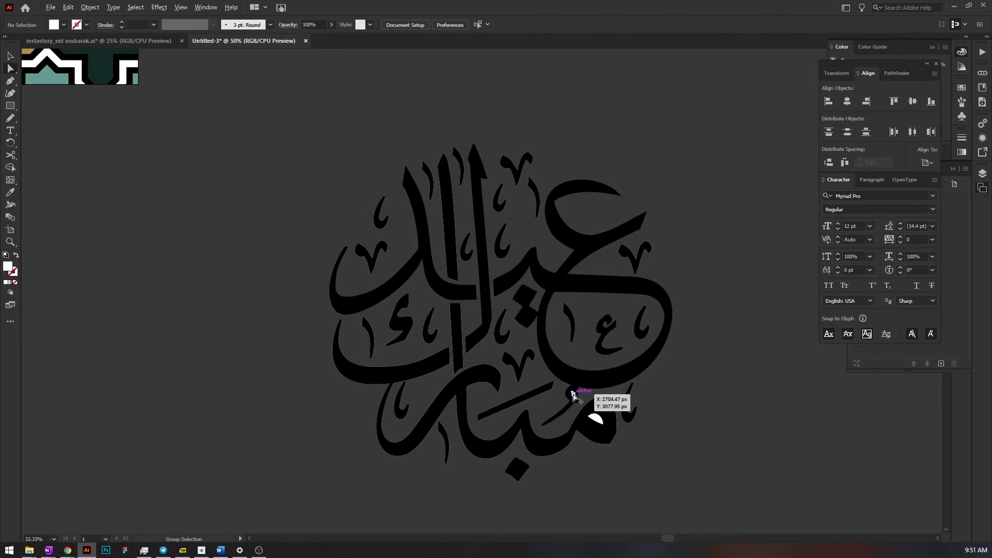
pyautogui.scroll(4, 572, 394)
pyautogui.scroll(-1, 571, 394)
pyautogui.press('Delete')
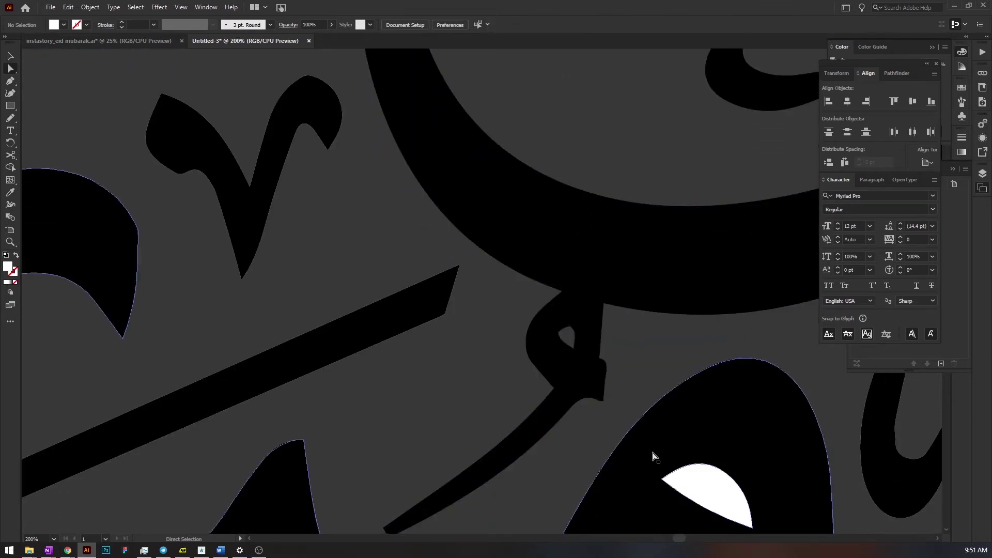
# Delete the remaining white fill inside the eye of the calligraphy's lower-right letter
pyautogui.scroll(-6, 667, 352)
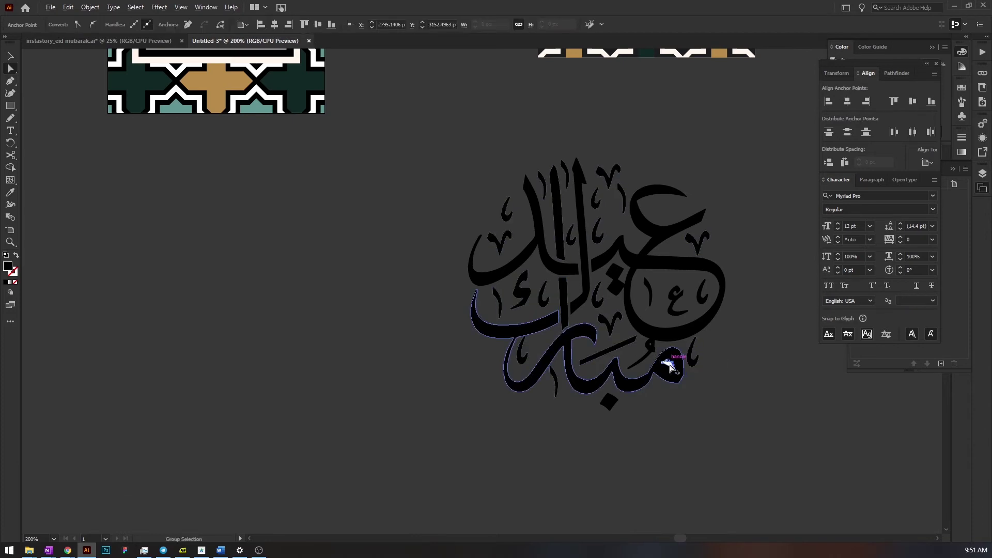
pyautogui.scroll(5, 668, 365)
pyautogui.moveTo(669, 372); pyautogui.dragTo(681, 410)
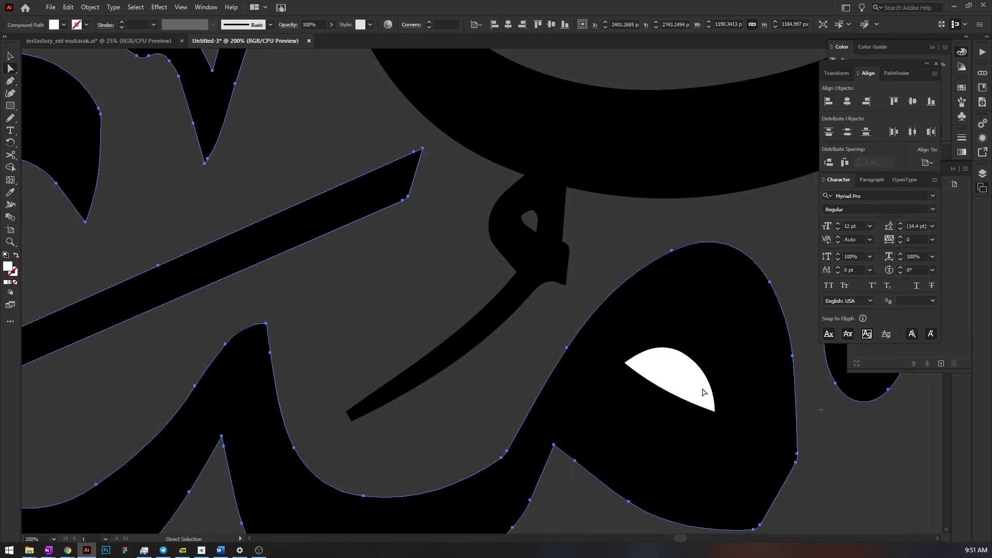
pyautogui.click(681, 378)
pyautogui.press('Delete')
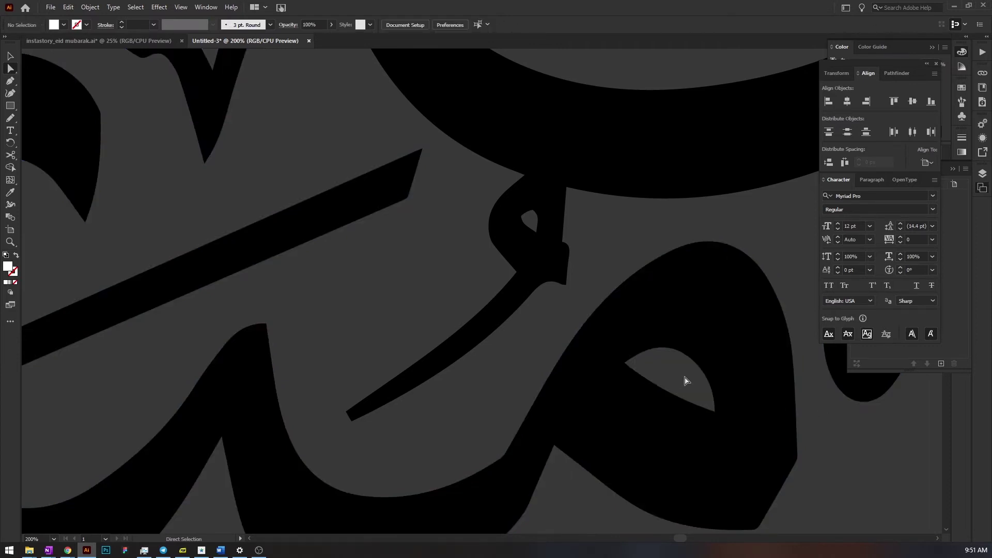
# Move the calligraphy into the upper part of the cream panel, scale it to about 366 × 360 px and centre it horizontally on the artboard
pyautogui.scroll(-8, 689, 381)
pyautogui.press('v')
pyautogui.moveTo(606, 278); pyautogui.dragTo(493, 142)
pyautogui.scroll(2, 467, 71)
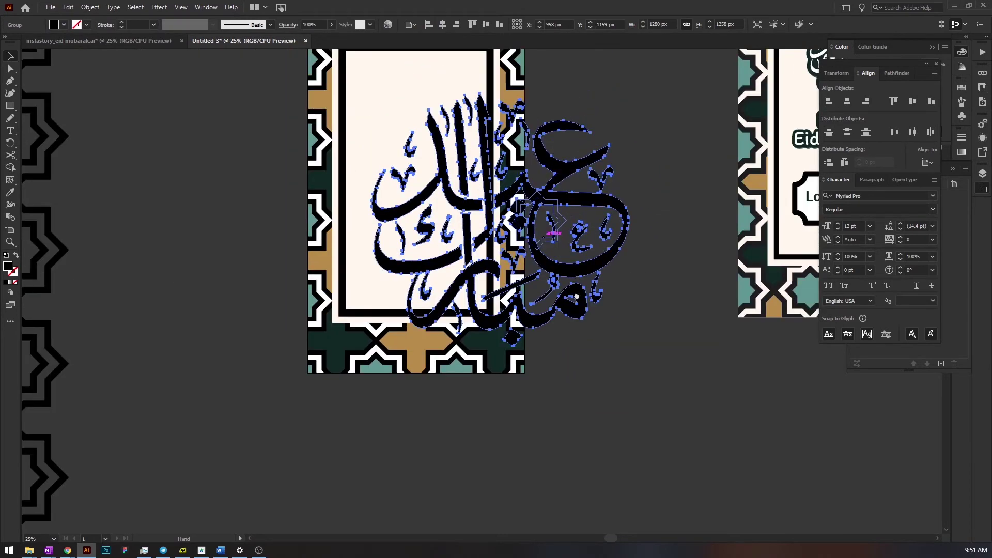
pyautogui.moveTo(664, 408); pyautogui.dragTo(486, 207)
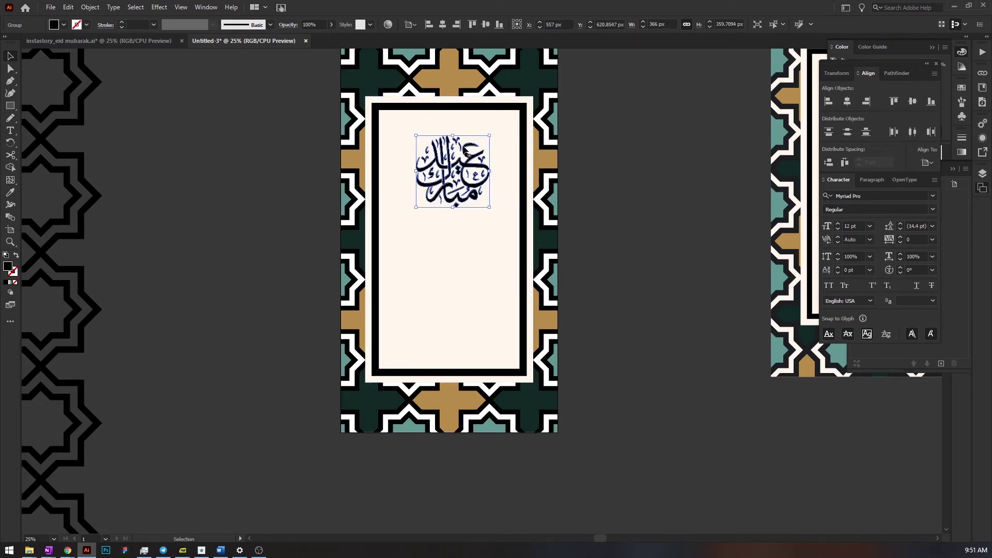
pyautogui.click(442, 25)
pyautogui.click(659, 162)
pyautogui.moveTo(660, 162); pyautogui.dragTo(539, 242)
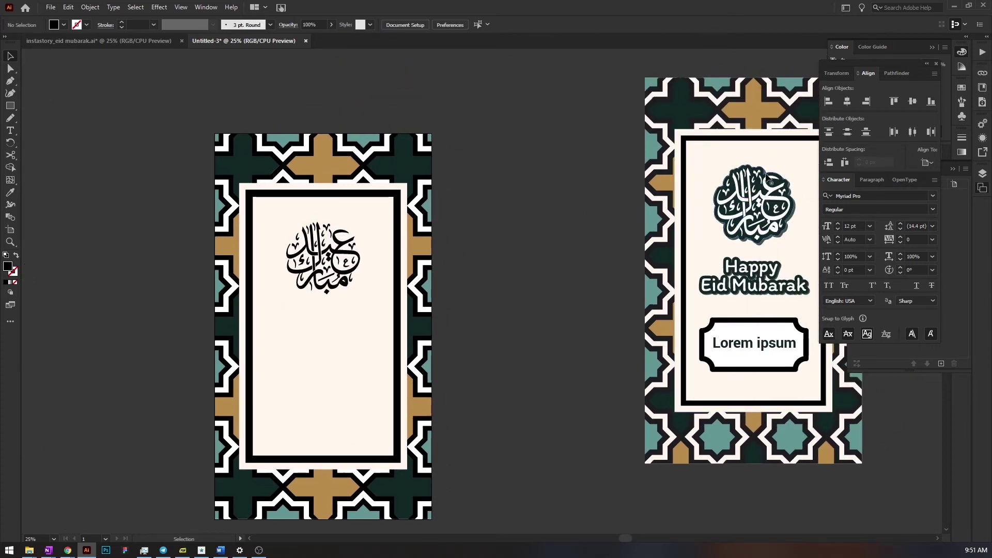
# Offset the calligraphy's paths outward by 20 px with Round joins
pyautogui.scroll(3, 288, 254)
pyautogui.click(412, 296)
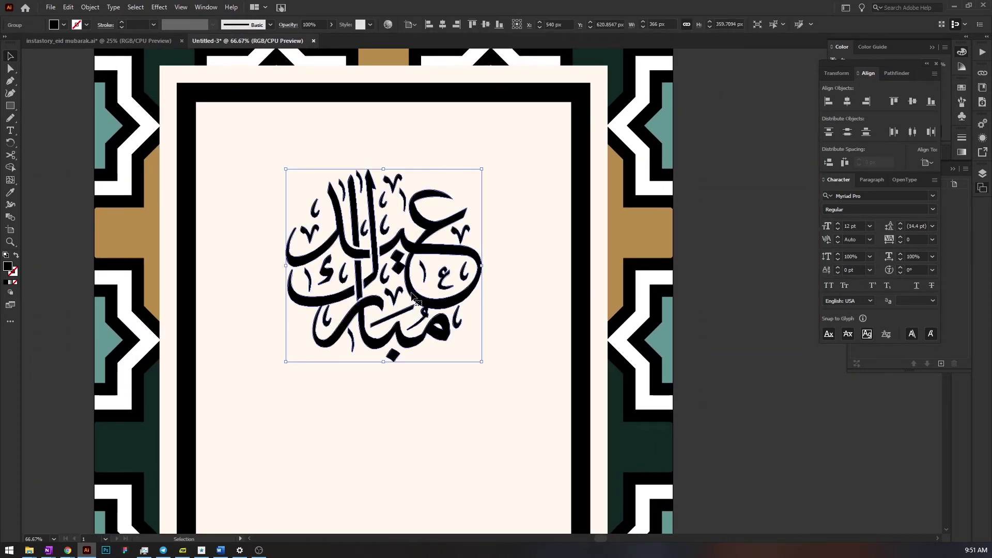
pyautogui.press('a')
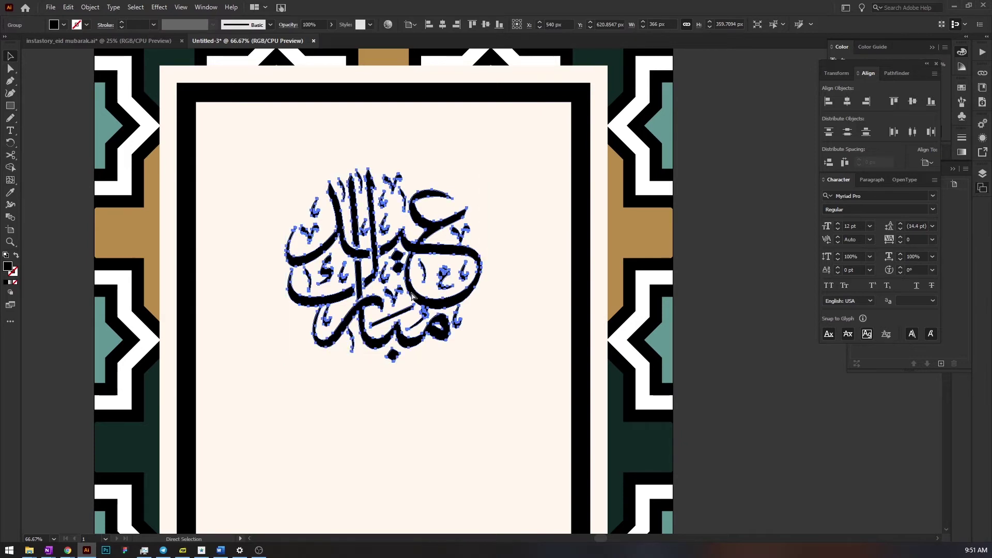
pyautogui.press('v')
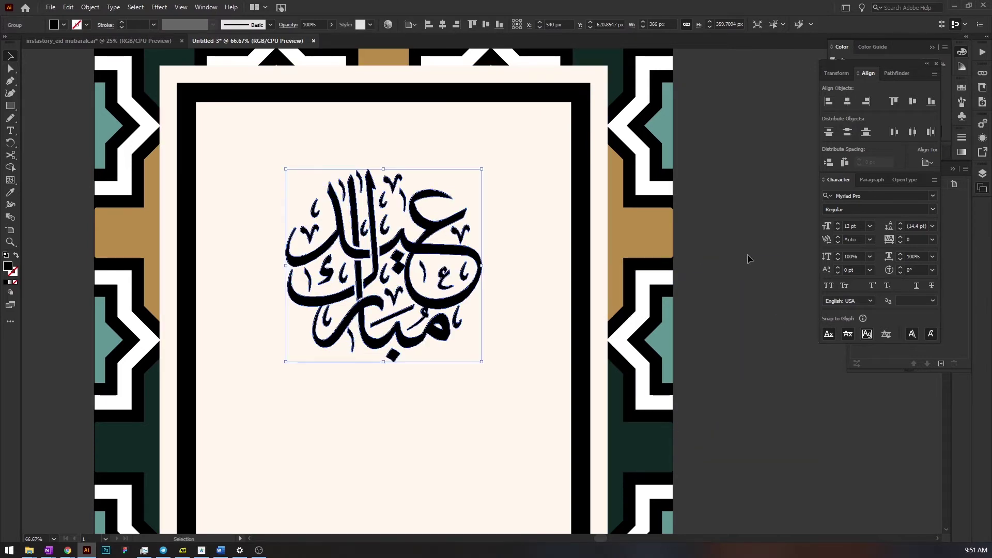
pyautogui.hotkey('ctrl', 'shift', 'a')
pyautogui.click(457, 299)
pyautogui.click(90, 7)
pyautogui.moveTo(163, 253)
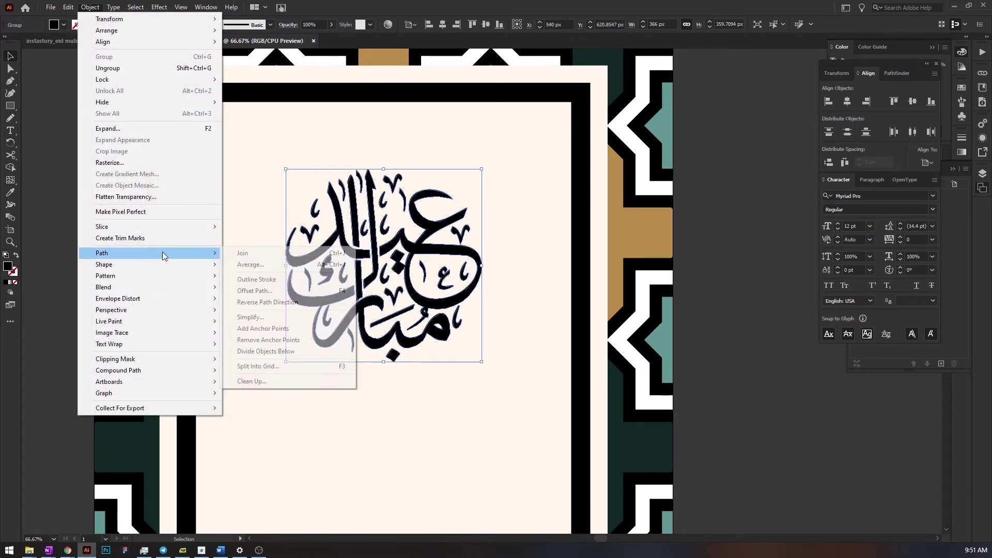
pyautogui.click(293, 290)
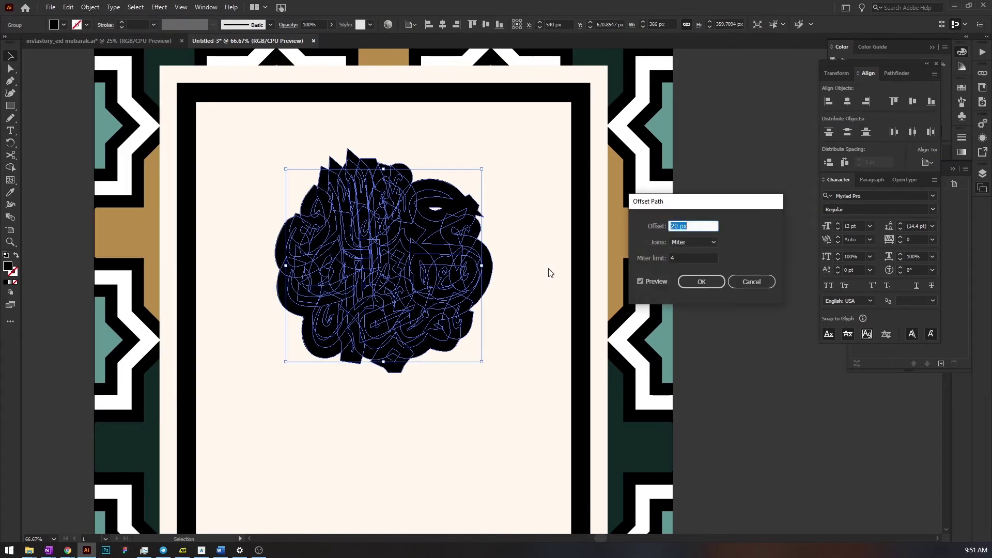
pyautogui.click(688, 242)
pyautogui.click(687, 265)
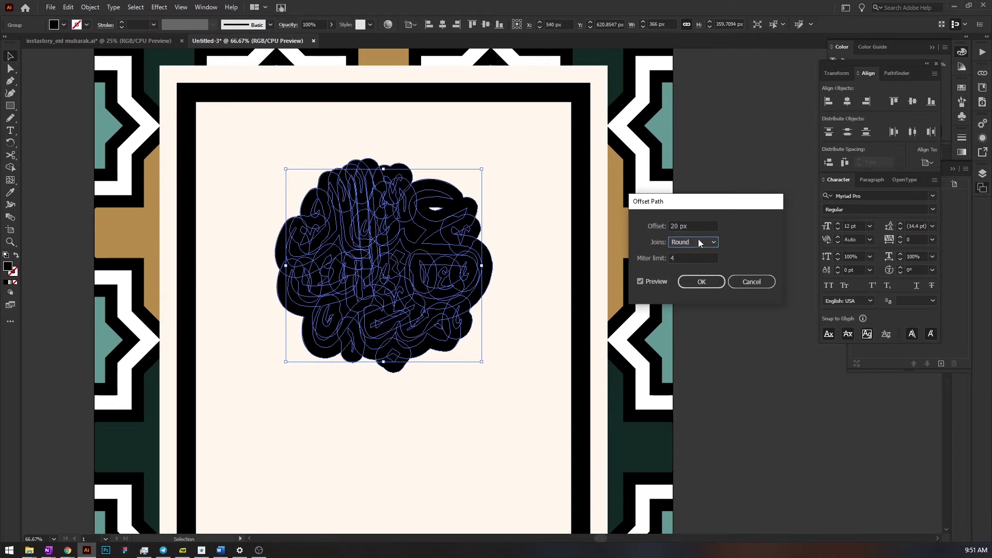
pyautogui.moveTo(709, 200); pyautogui.dragTo(714, 182)
pyautogui.click(706, 207)
pyautogui.press('Up')
pyautogui.press('Down')
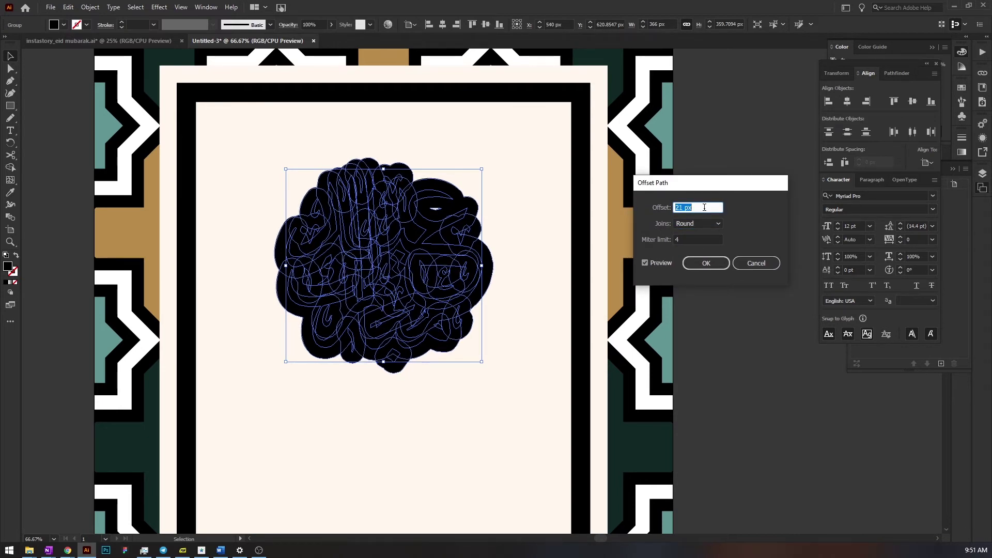
pyautogui.click(696, 262)
pyautogui.click(718, 244)
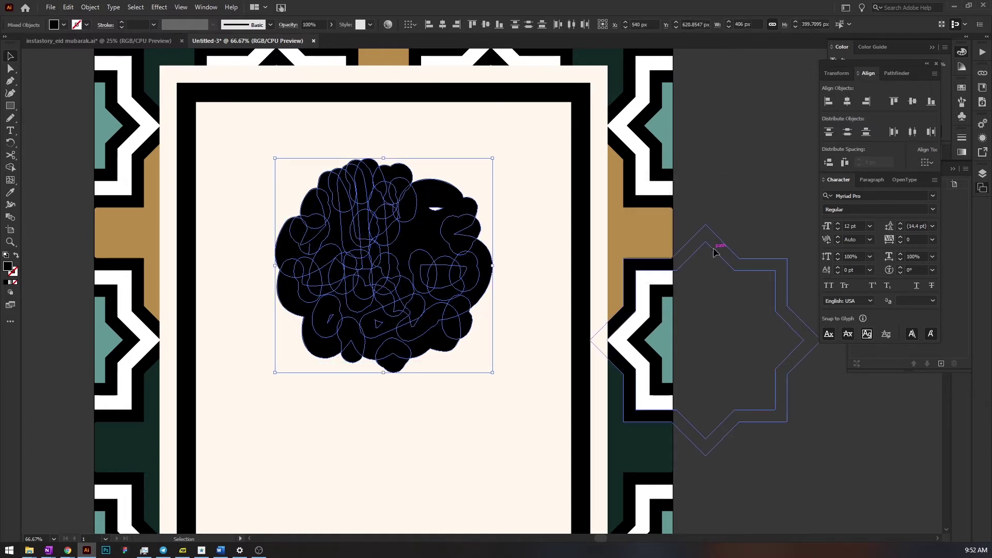
# Select the group of offset shapes behind the calligraphy and unite them into one backing shape
pyautogui.click(491, 274)
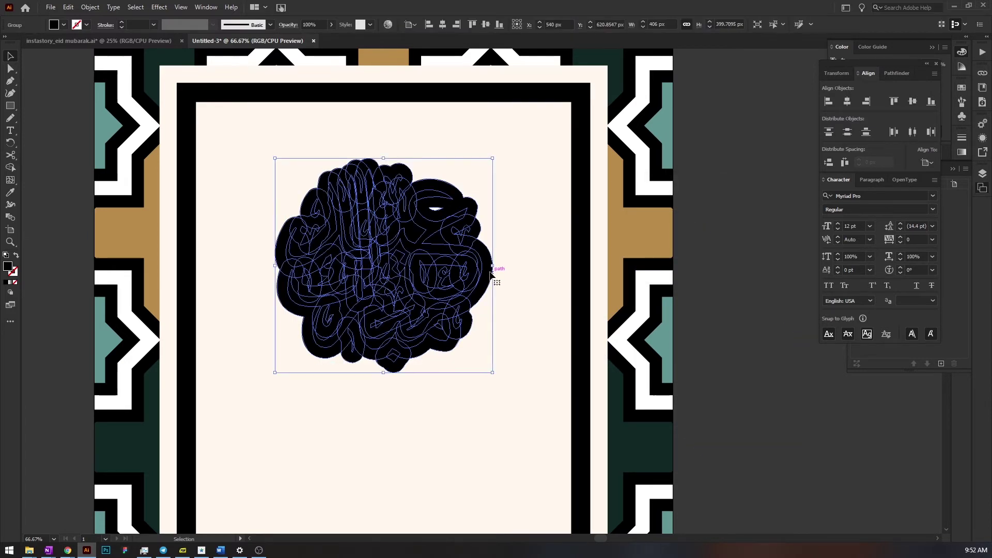
pyautogui.click(890, 75)
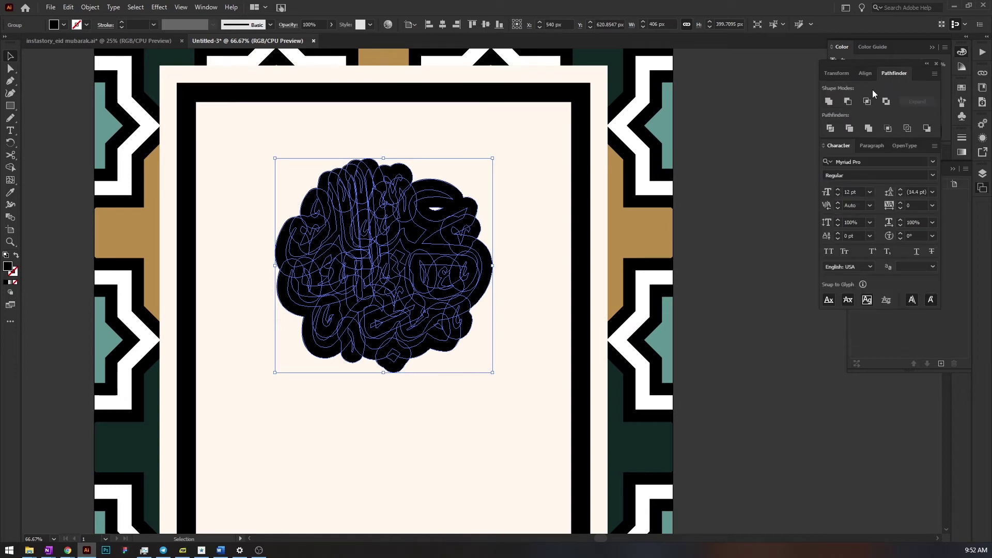
pyautogui.click(829, 103)
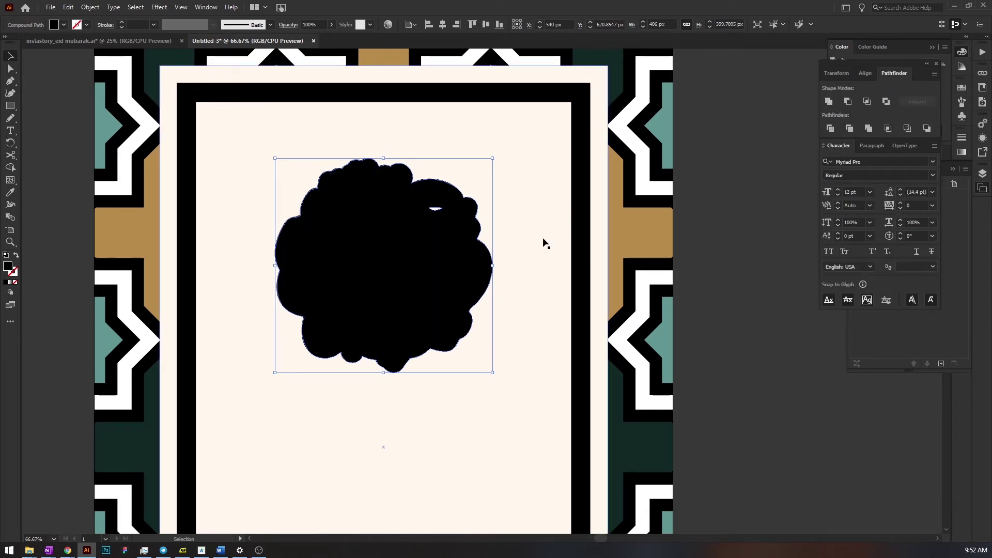
pyautogui.press('a')
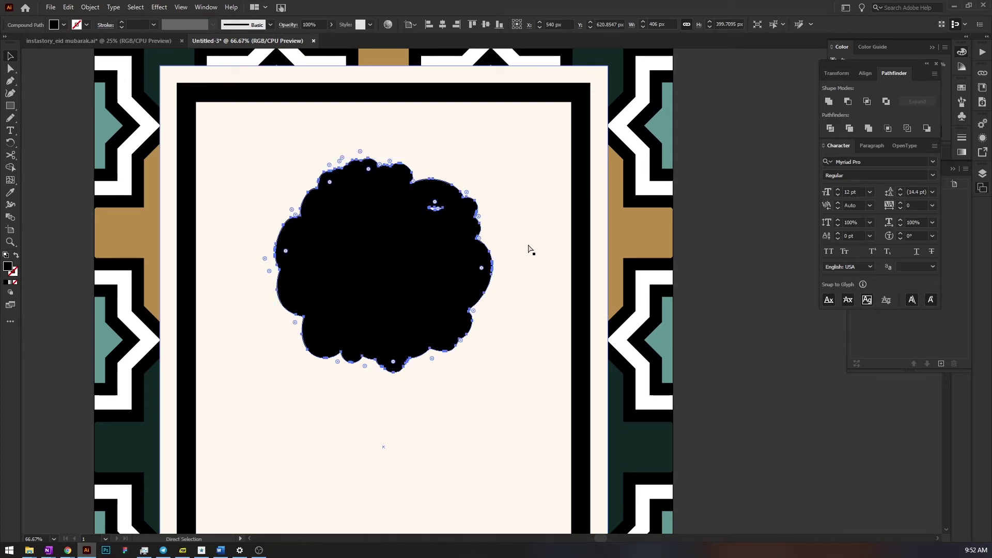
pyautogui.hotkey('ctrl', 'shift', '[')
pyautogui.hotkey('ctrl', 'z')
# Recolour the calligraphy lettering on the black backing with the white sampled from the background's star pattern
pyautogui.press('v')
pyautogui.click(402, 262)
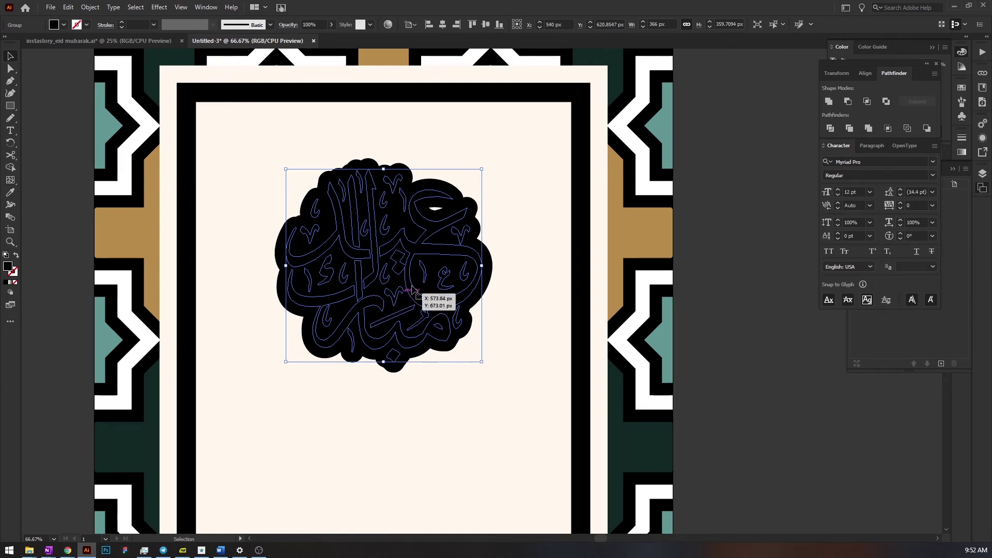
pyautogui.press('i')
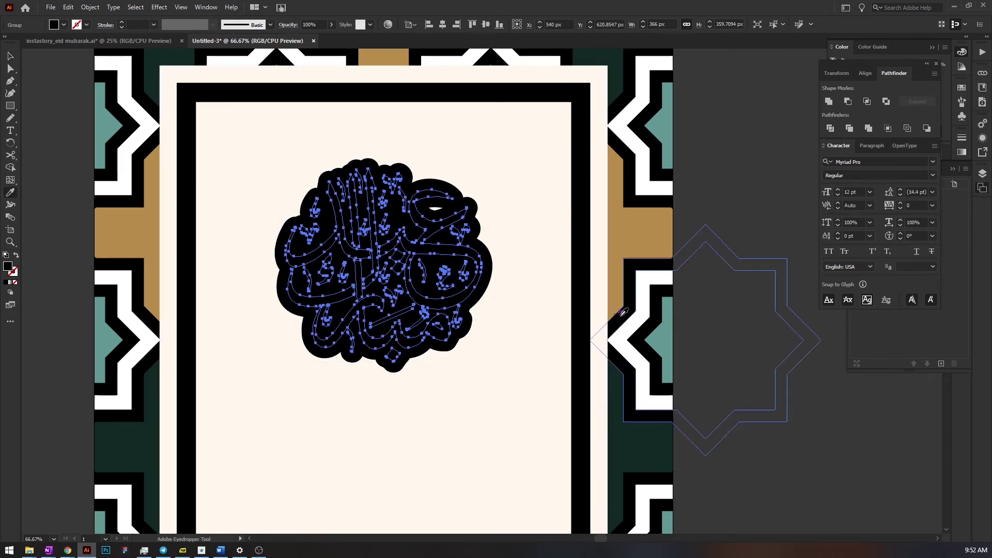
pyautogui.click(645, 305)
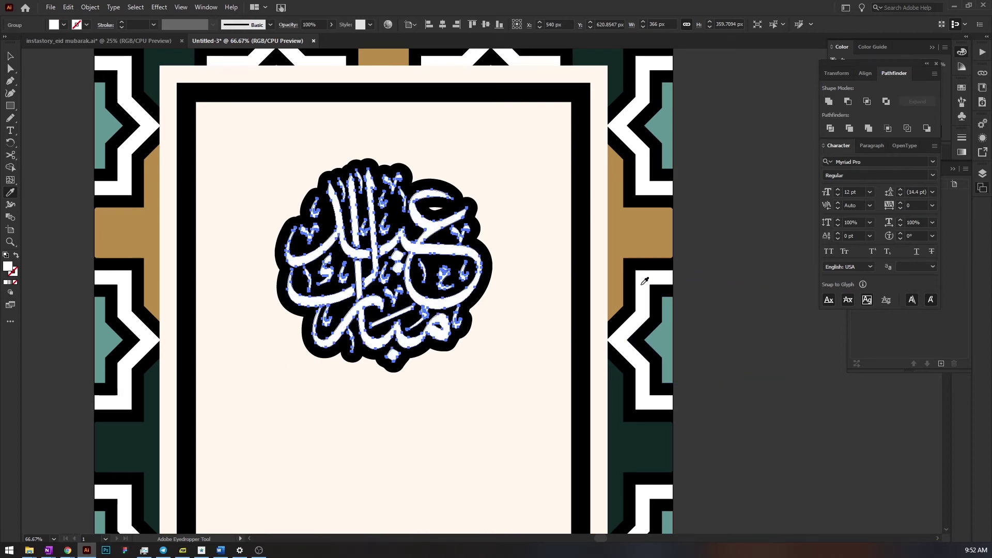
pyautogui.hotkey('ctrl', 'shift', 'a')
# Delete the small eye-shaped hole in the black backing shape inside the calligraphy's upper loop
pyautogui.press('a')
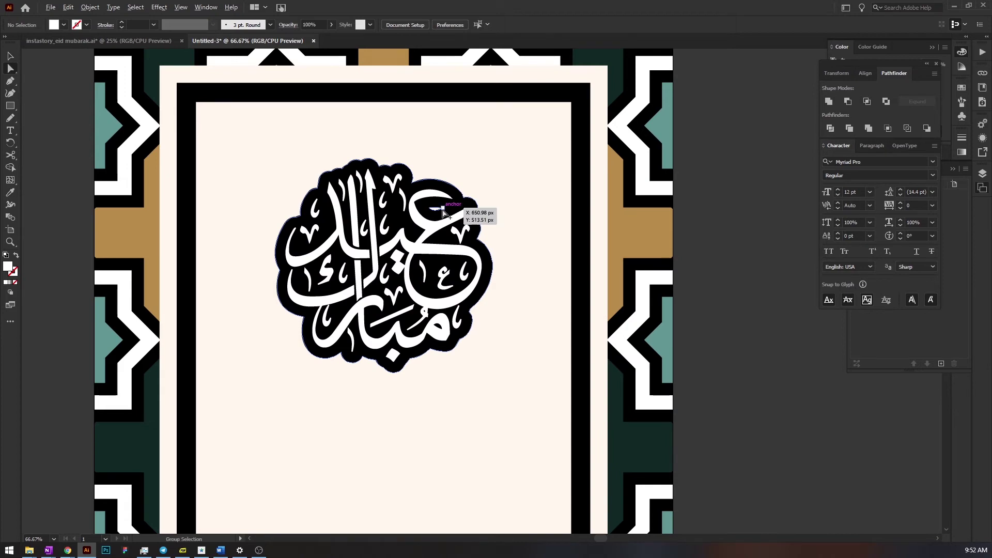
pyautogui.scroll(6, 443, 211)
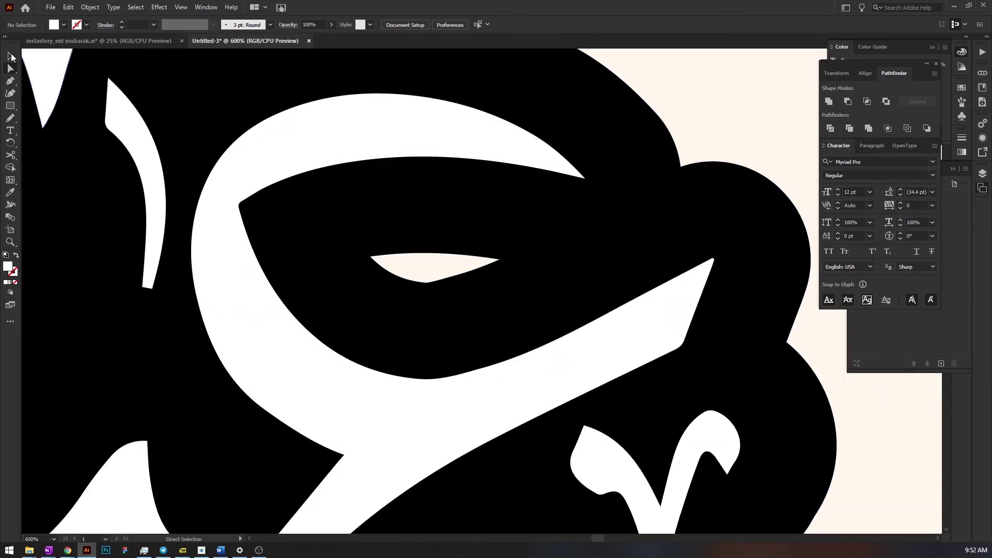
pyautogui.click(499, 260)
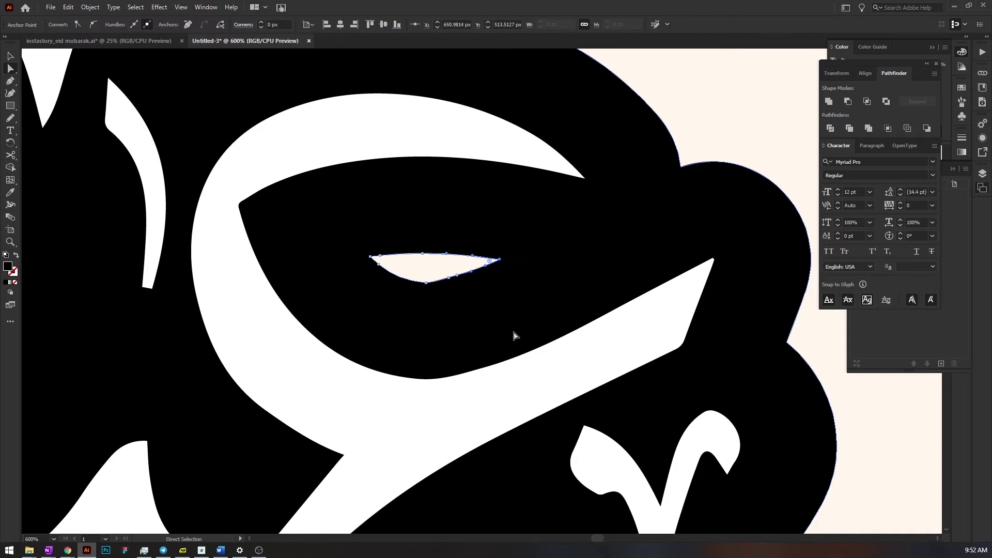
pyautogui.press('Delete')
pyautogui.press('Delete')
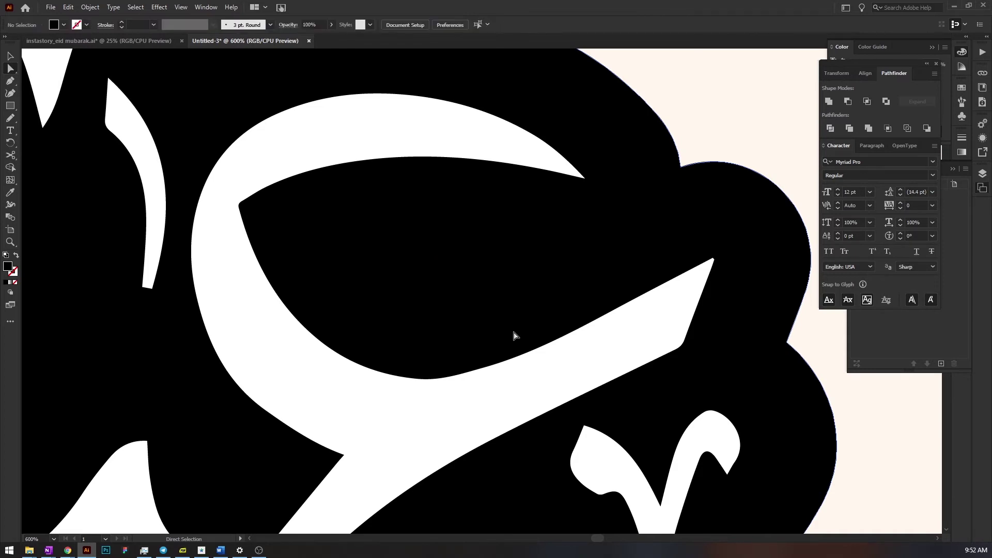
pyautogui.scroll(-2, 513, 302)
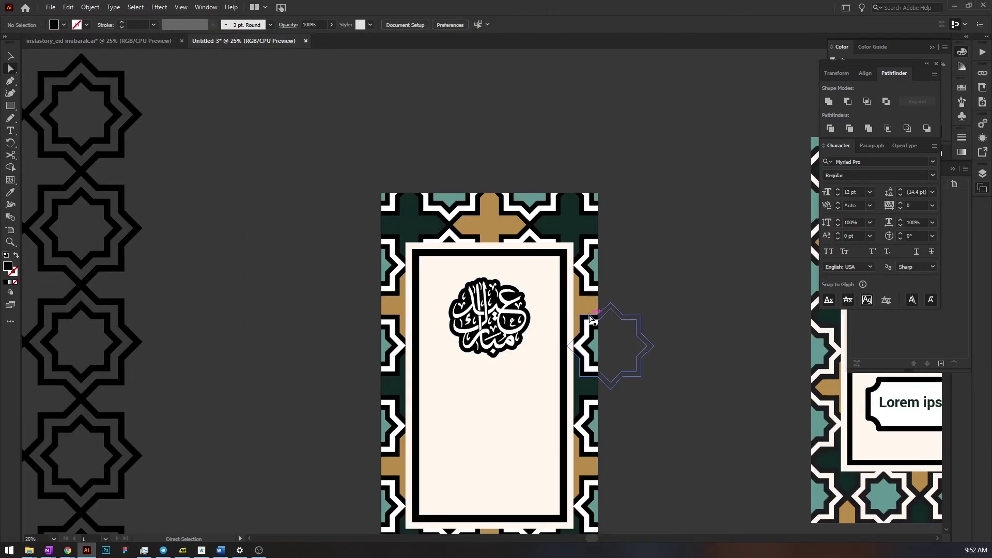
# Duplicate the black backing shape with an offset of about 14 px to the right and 14 px down
pyautogui.press('v')
pyautogui.scroll(5, 486, 357)
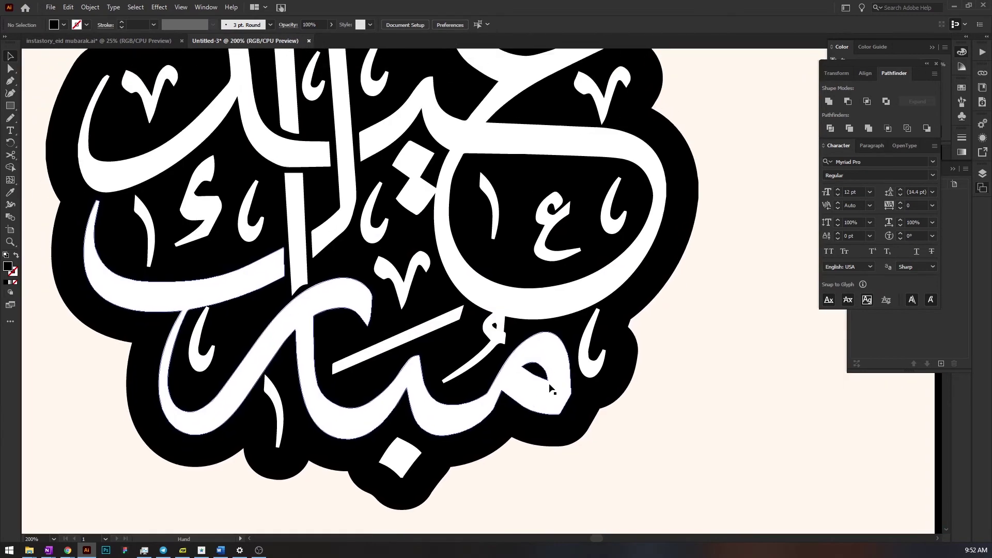
pyautogui.click(499, 350)
pyautogui.scroll(-2, 627, 379)
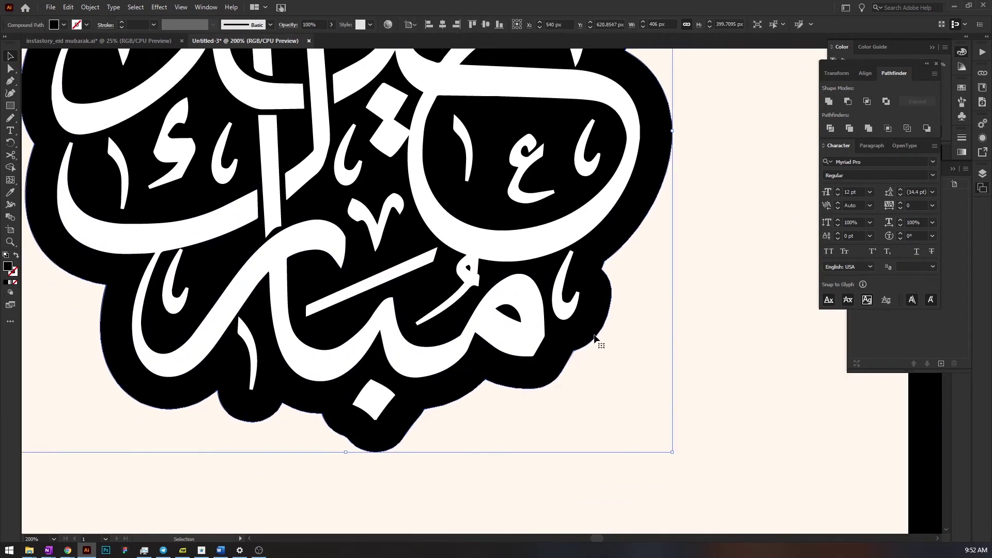
pyautogui.moveTo(592, 339)
pyautogui.mouseDown()
pyautogui.moveTo(631, 399)
pyautogui.moveTo(688, 317)
pyautogui.moveTo(594, 328)
pyautogui.mouseUp()
pyautogui.moveTo(577, 340); pyautogui.dragTo(600, 361)
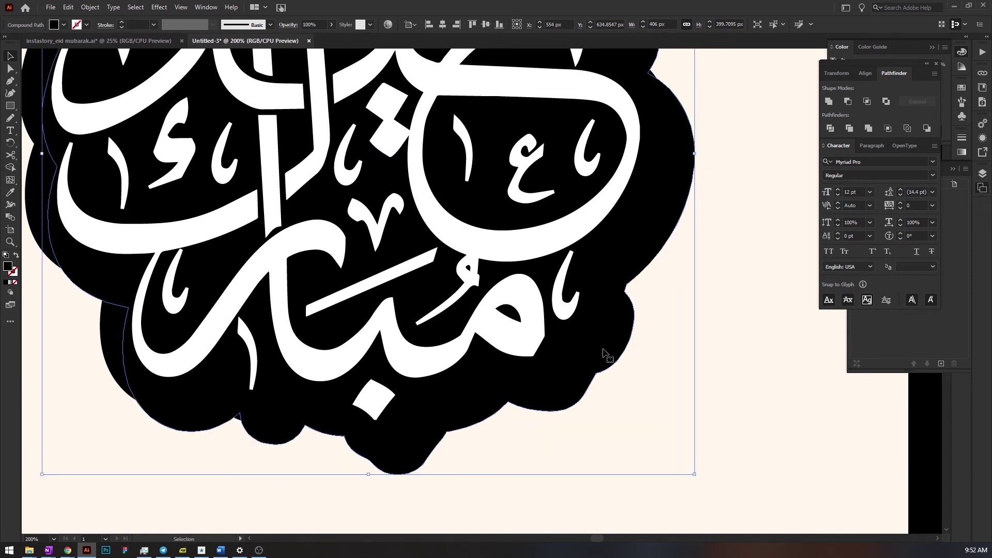
# Fill the duplicated backing shape with dark grey and send it behind the black backing as a drop shadow
pyautogui.scroll(-1, 617, 349)
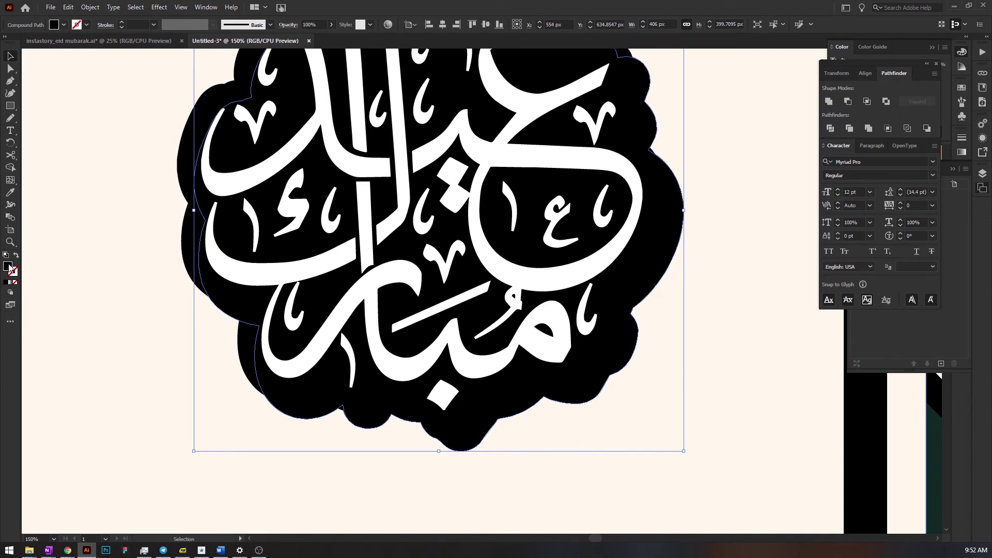
pyautogui.doubleClick(7, 267)
pyautogui.moveTo(498, 378)
pyautogui.mouseDown()
pyautogui.moveTo(496, 387)
pyautogui.moveTo(484, 367)
pyautogui.mouseUp()
pyautogui.click(722, 264)
pyautogui.hotkey('ctrl', '[')
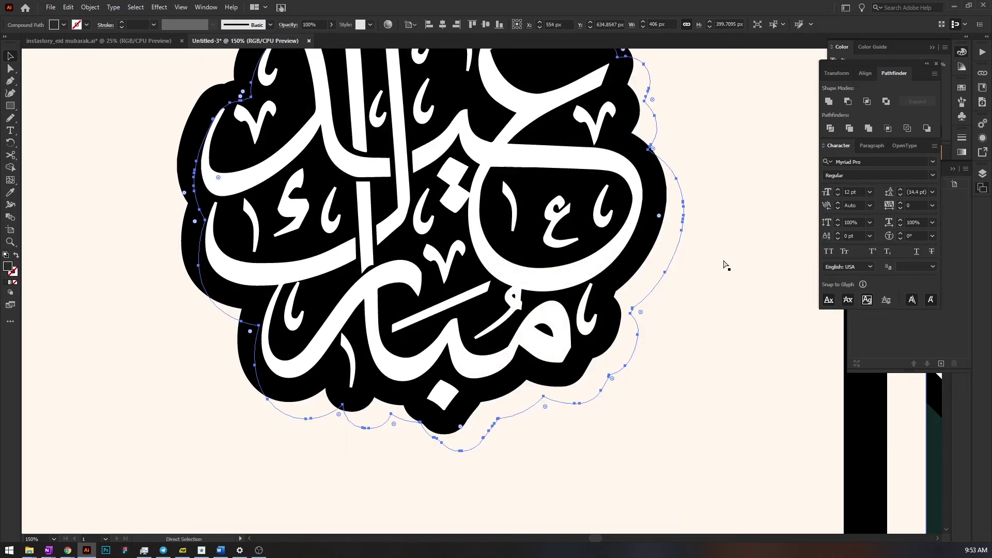
pyautogui.scroll(-3, 676, 282)
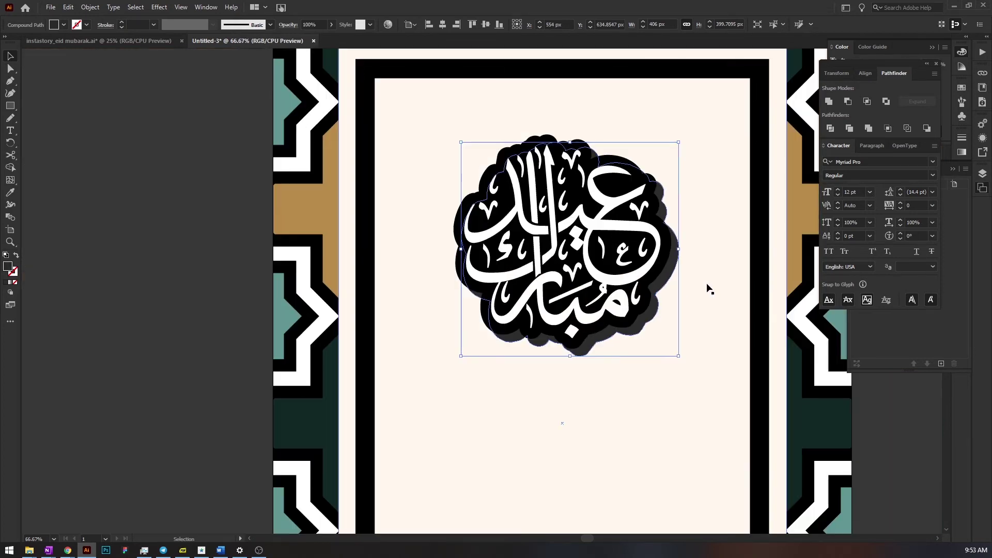
pyautogui.moveTo(713, 281); pyautogui.dragTo(623, 277)
pyautogui.click(753, 238)
pyautogui.moveTo(753, 237); pyautogui.dragTo(697, 182)
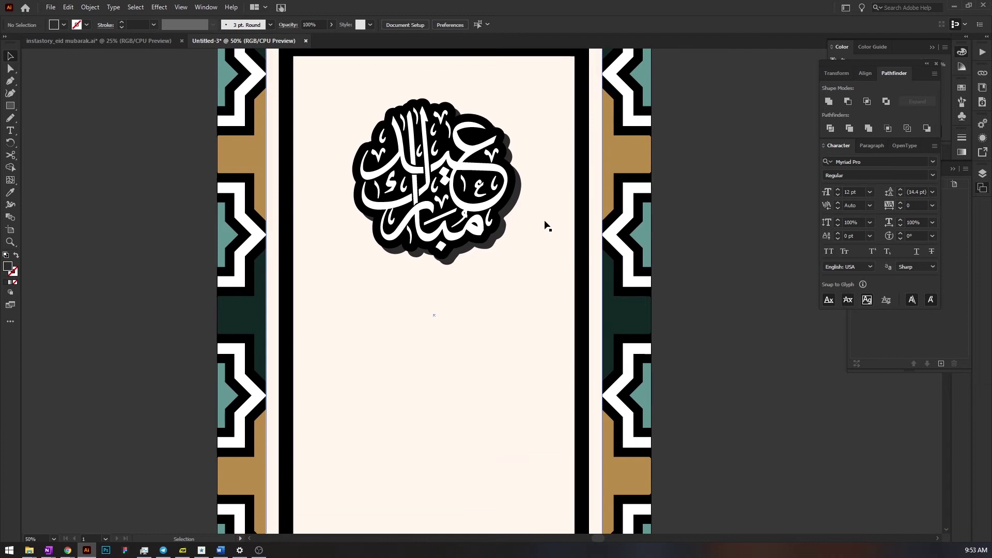
# Add the text "Happy" below the calligraphy on the cream panel and scale it up to about 183 pt
pyautogui.scroll(-1, 549, 218)
pyautogui.moveTo(556, 221); pyautogui.dragTo(352, 246)
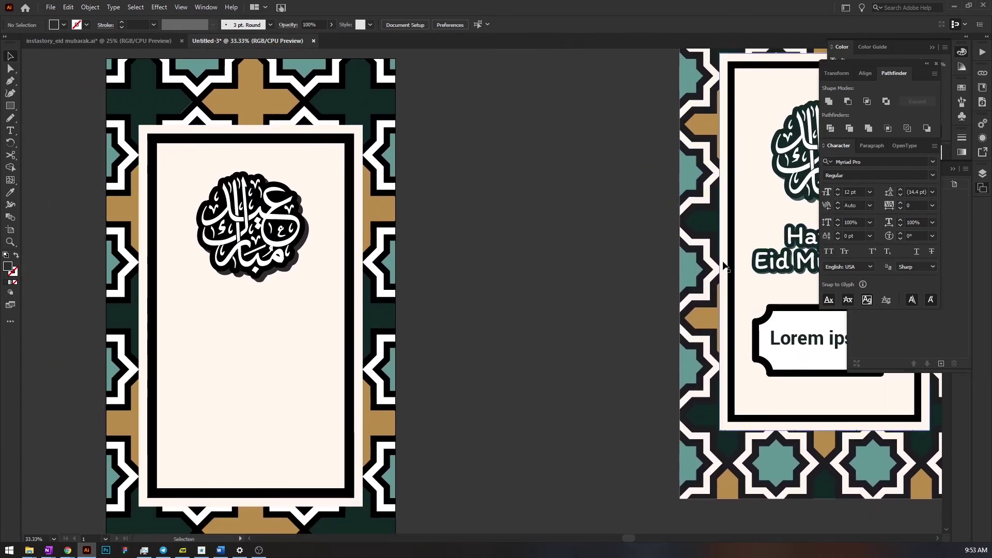
pyautogui.moveTo(464, 237); pyautogui.dragTo(537, 204)
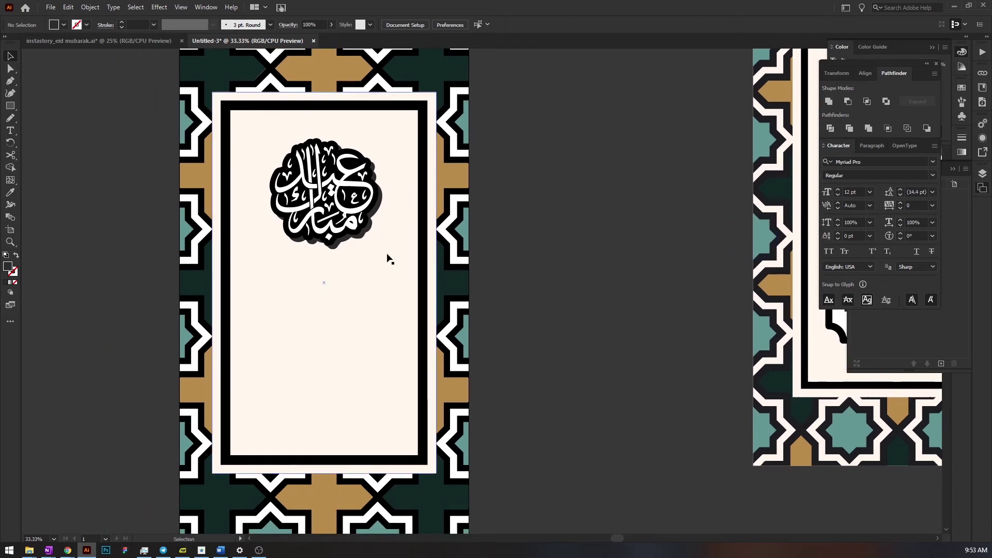
pyautogui.press('t')
pyautogui.click(307, 296)
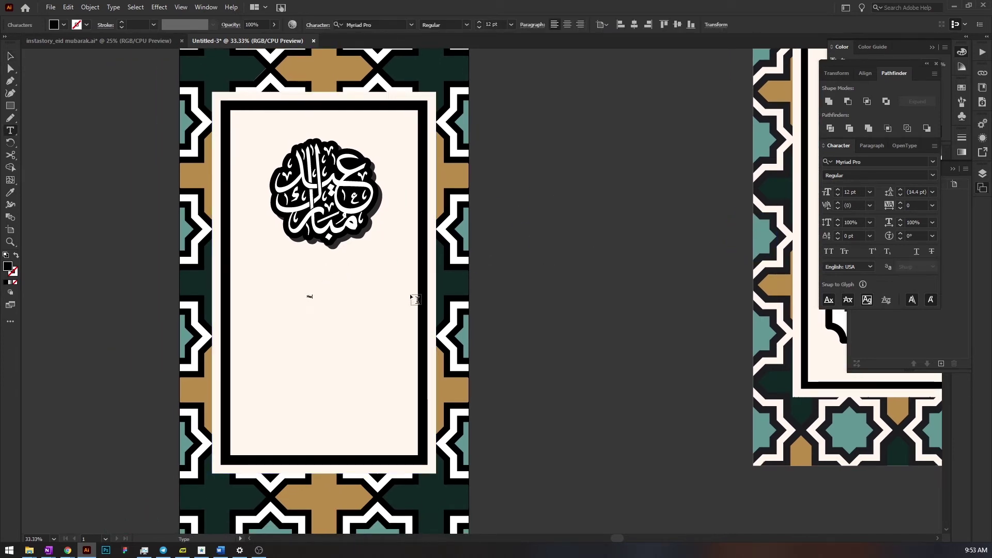
pyautogui.press('Escape')
pyautogui.moveTo(312, 301); pyautogui.dragTo(397, 339)
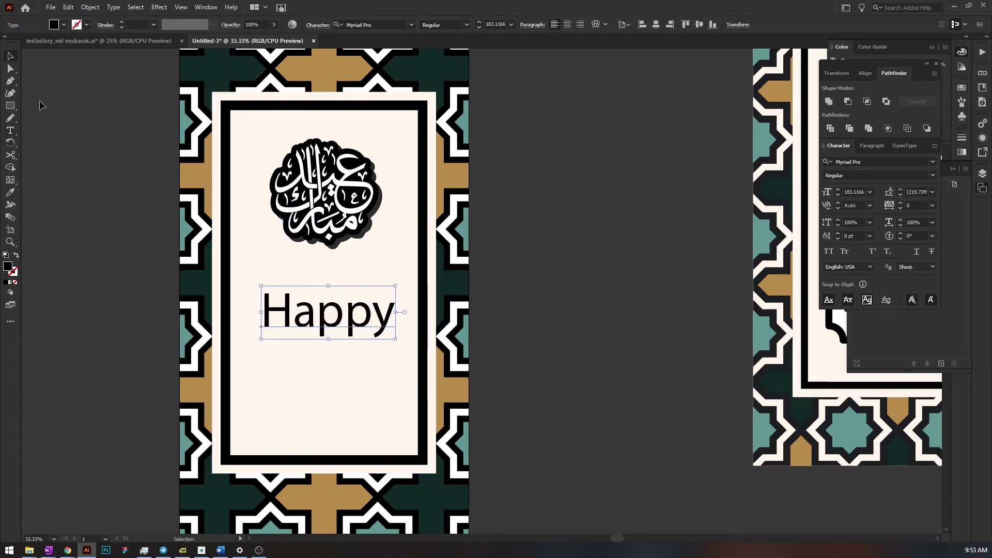
pyautogui.click(14, 131)
pyautogui.click(292, 272)
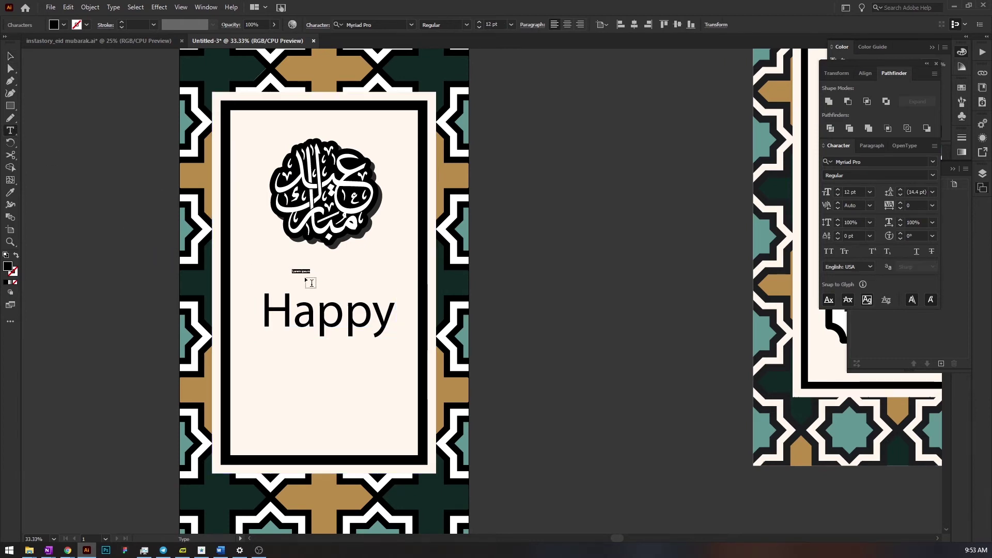
pyautogui.press('Escape')
pyautogui.press('Delete')
# Add a second line reading "Eid Mubarak" to the "Happy" text
pyautogui.doubleClick(379, 316)
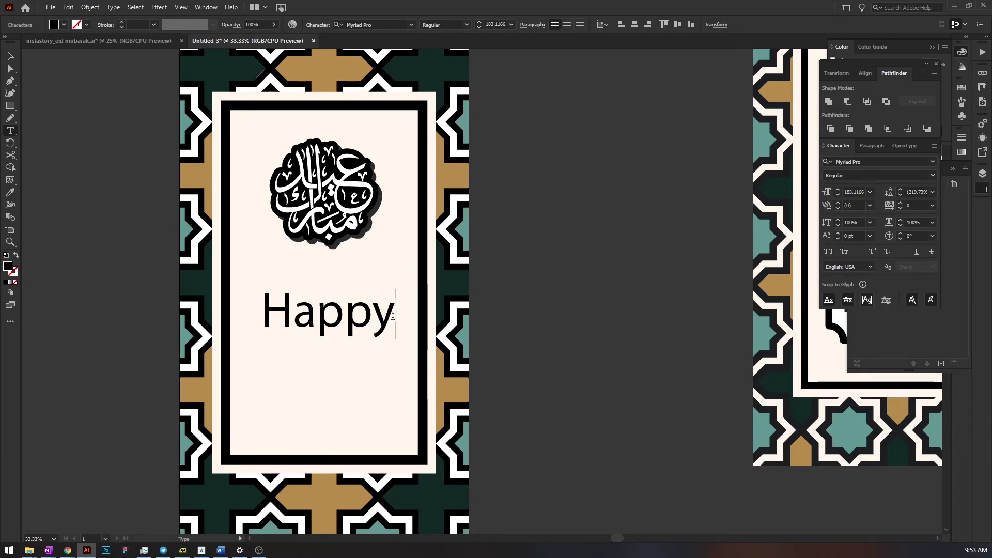
pyautogui.press('Return')
pyautogui.write('Eid ')
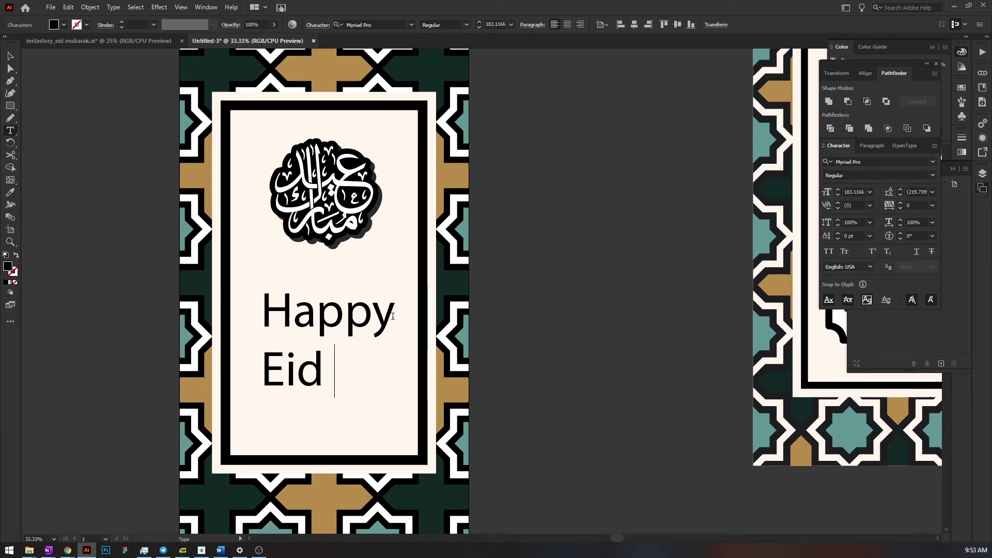
pyautogui.write('Mubarak')
pyautogui.press('Escape')
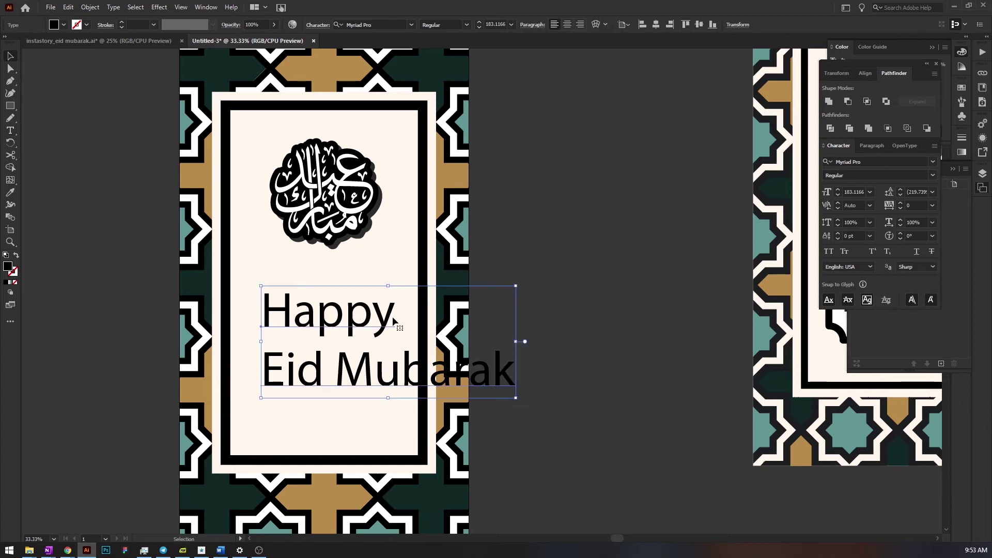
pyautogui.hscroll(5, 518, 331)
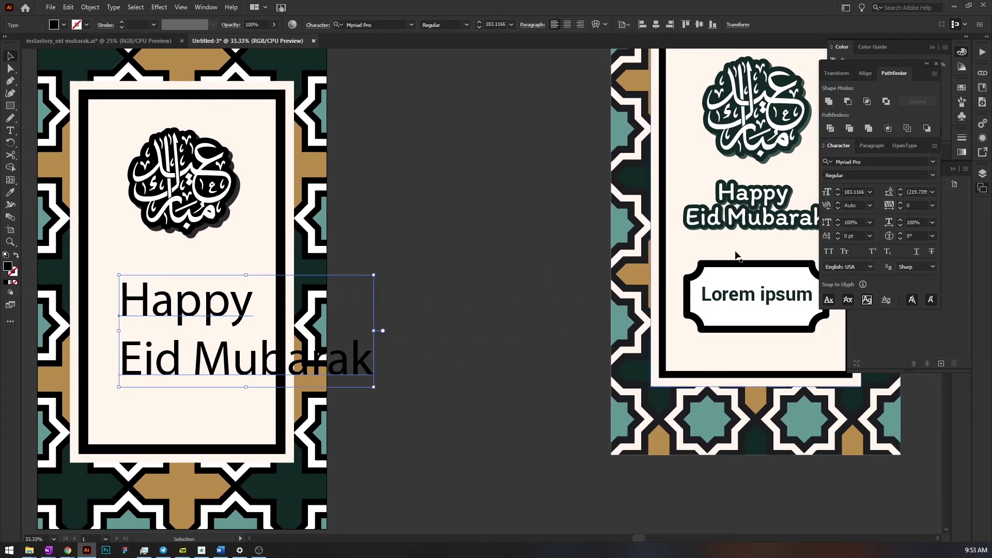
pyautogui.hscroll(-2, 744, 298)
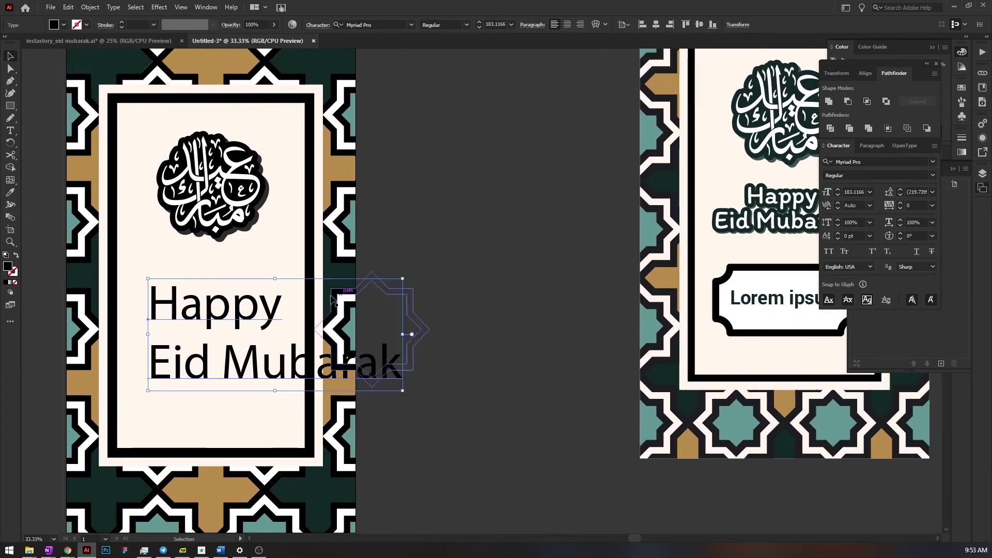
pyautogui.click(864, 162)
pyautogui.write('i')
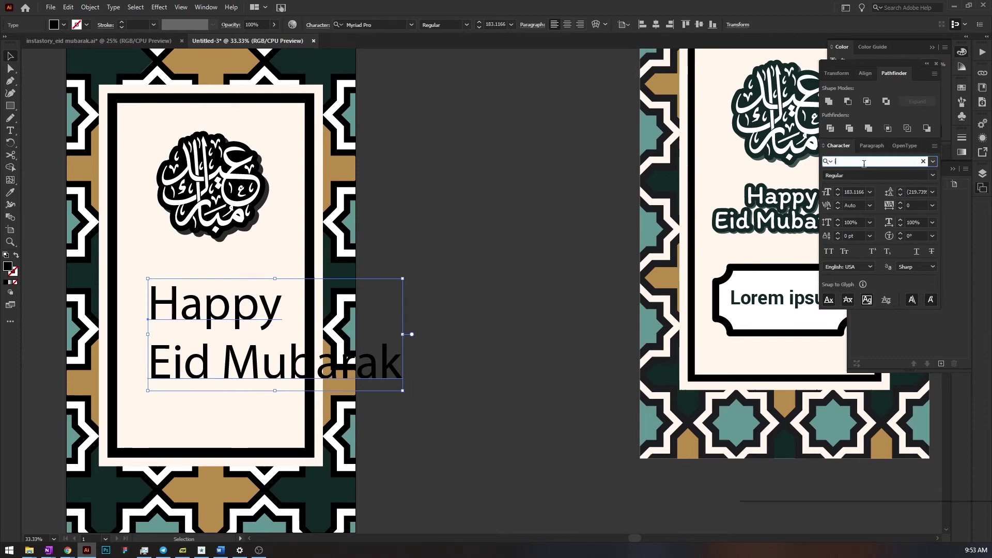
pyautogui.write('n')
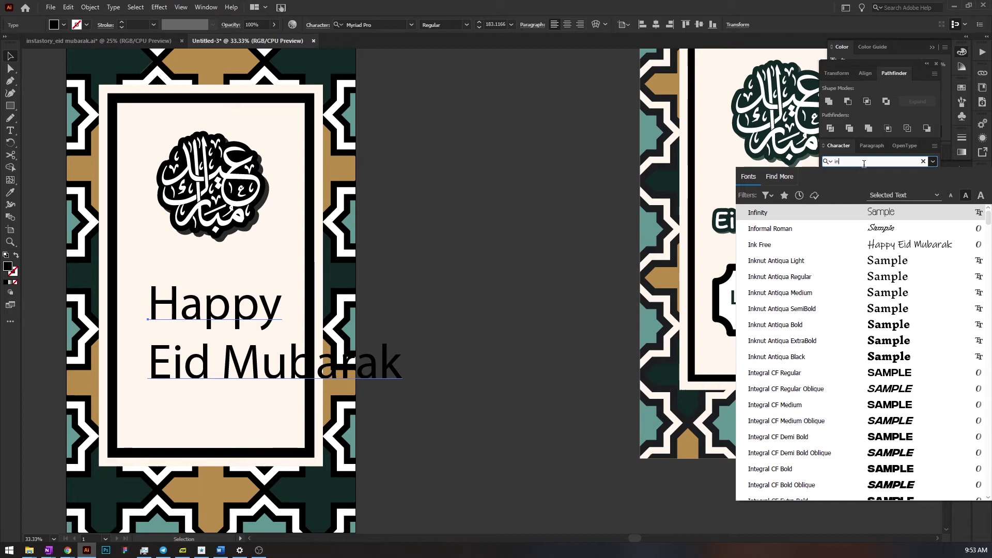
pyautogui.write('t')
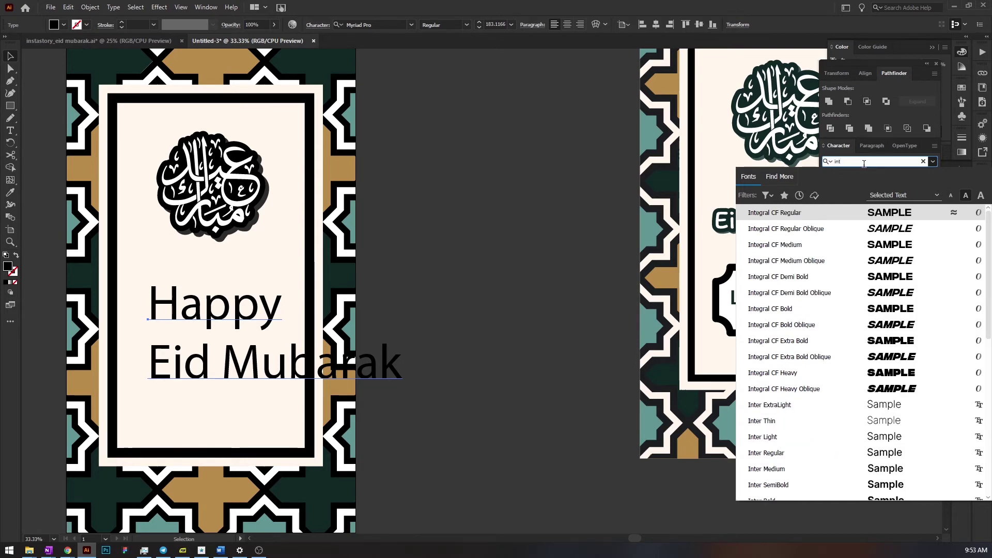
pyautogui.write('l')
pyautogui.press('BackSpace')
pyautogui.press('BackSpace')
pyautogui.press('BackSpace')
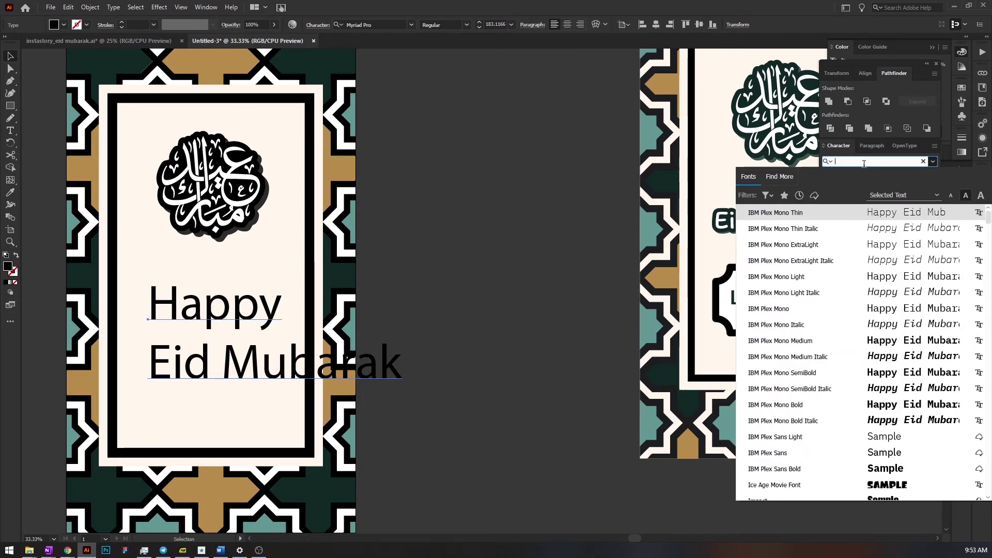
pyautogui.press('Escape')
# Switch to the instastory_eid mubarak.ai document and select its loose "Happy Eid Mubarak" text to check the font
pyautogui.hotkey('ctrl', 'shift', 'a')
pyautogui.scroll(-1, 610, 196)
pyautogui.moveTo(593, 186); pyautogui.dragTo(484, 213)
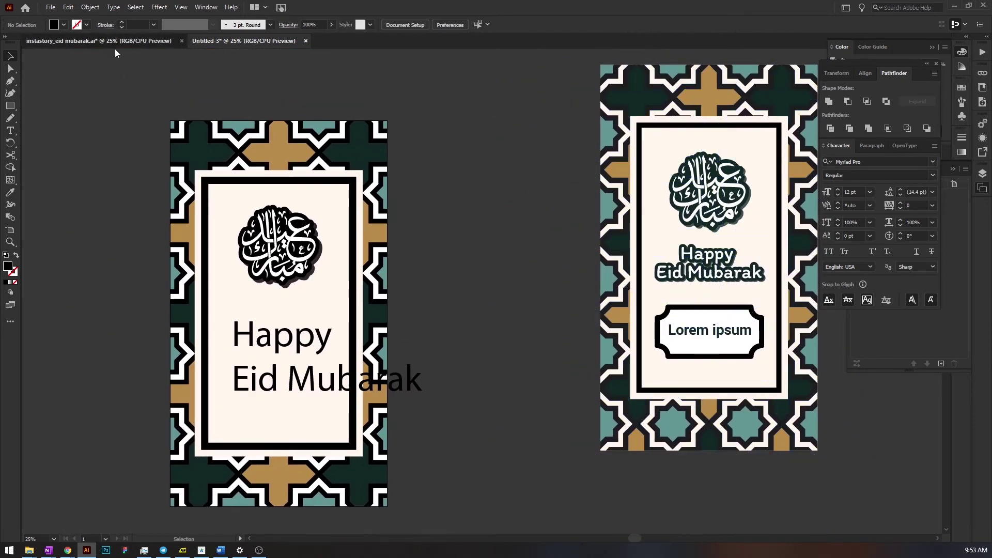
pyautogui.click(115, 44)
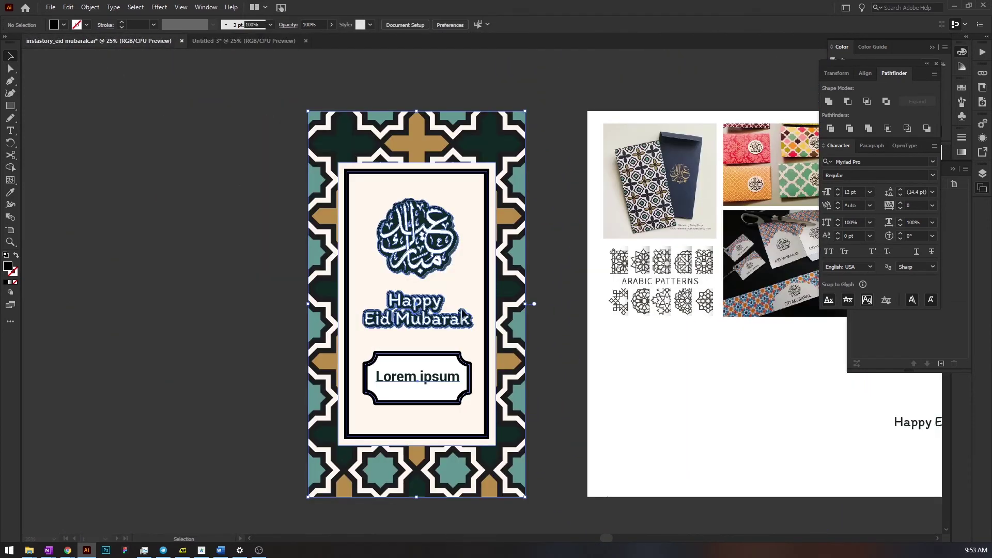
pyautogui.press('a')
pyautogui.moveTo(667, 349); pyautogui.dragTo(305, 250)
pyautogui.click(587, 328)
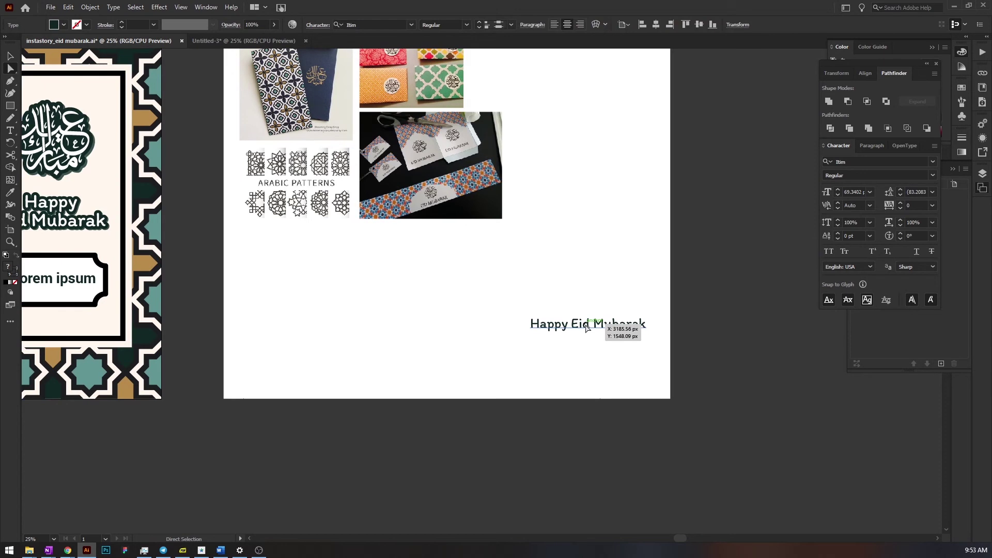
# Return to the Untitled-3 document and set the greeting text's font to Itim
pyautogui.click(278, 38)
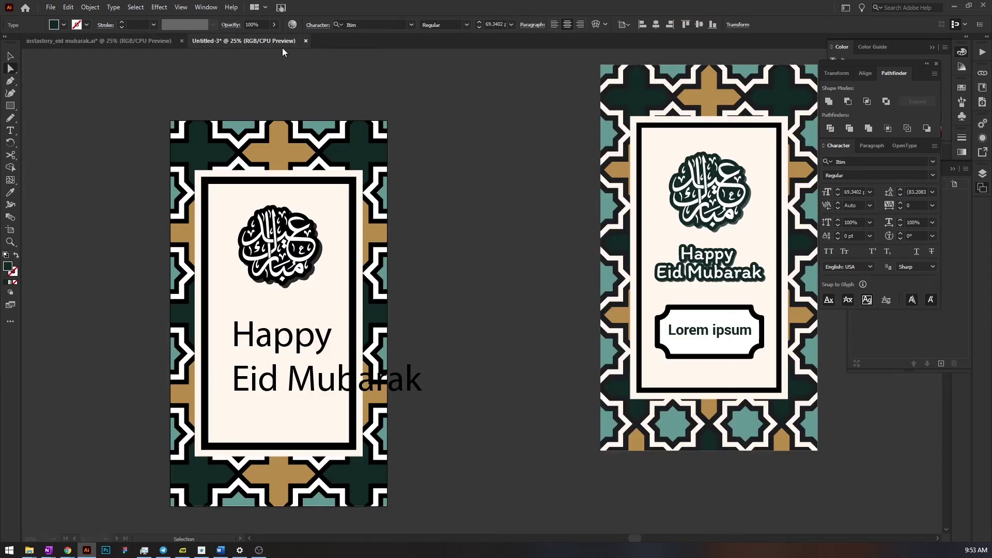
pyautogui.click(863, 162)
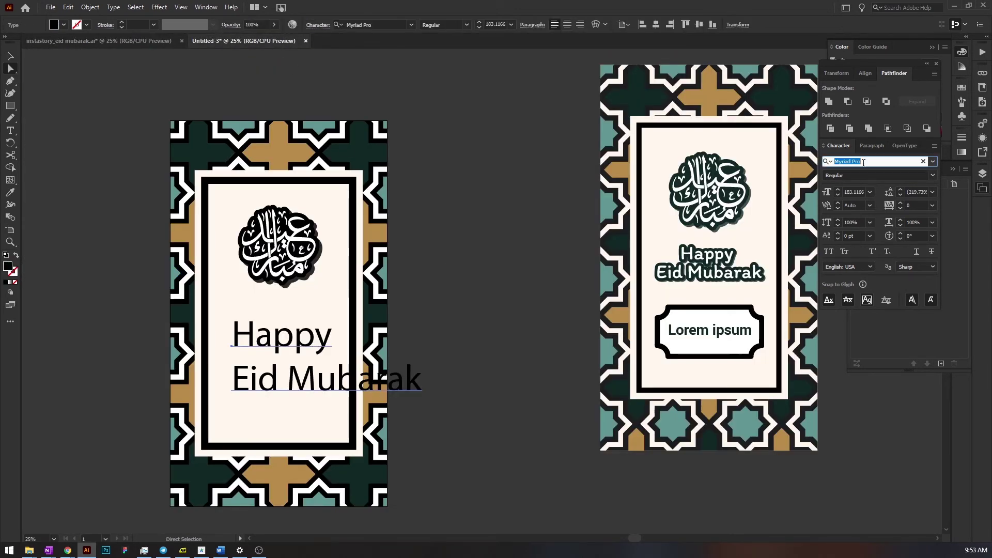
pyautogui.write('Itim')
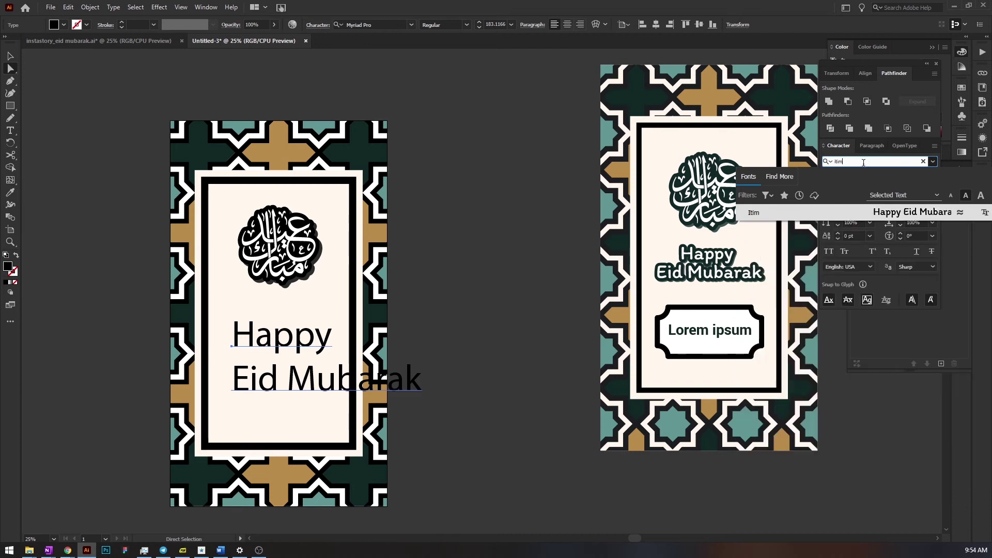
pyautogui.press('Return')
pyautogui.click(482, 288)
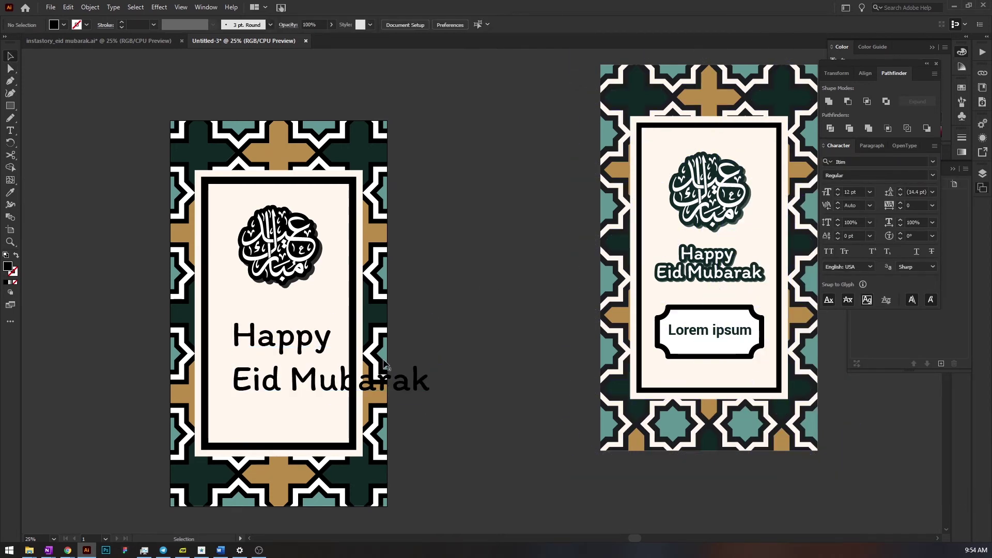
# Centre-align the two lines of the "Happy Eid Mubarak" text
pyautogui.hotkey('ctrl', '=')
pyautogui.moveTo(348, 410); pyautogui.dragTo(522, 356)
pyautogui.click(542, 371)
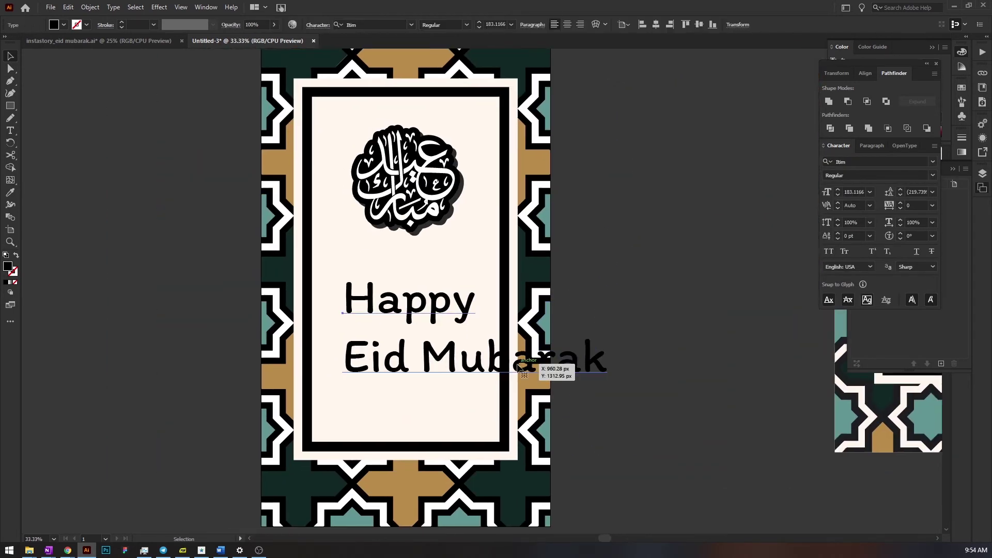
pyautogui.click(567, 24)
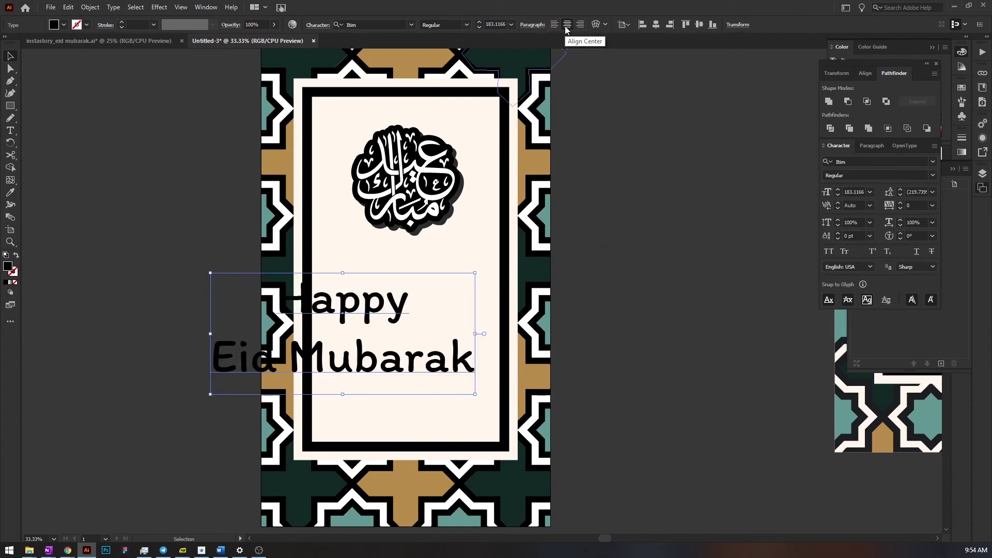
# Scale the greeting text down to about 101 pt and place it inside the cream panel below the calligraphy
pyautogui.moveTo(476, 398); pyautogui.dragTo(438, 309)
pyautogui.scroll(2, 413, 274)
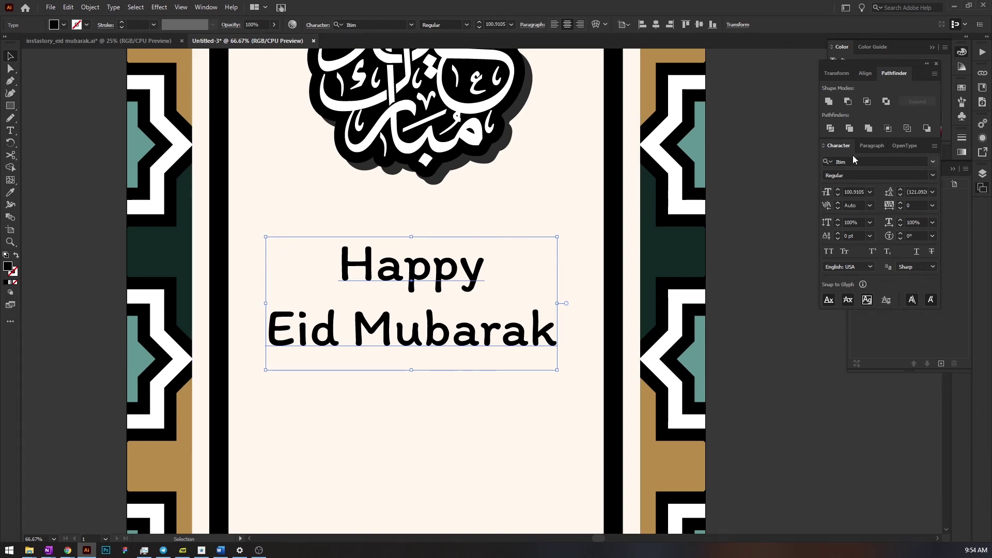
# Set the leading of the "Happy Eid Mubarak" text to 90 pt
pyautogui.click(205, 7)
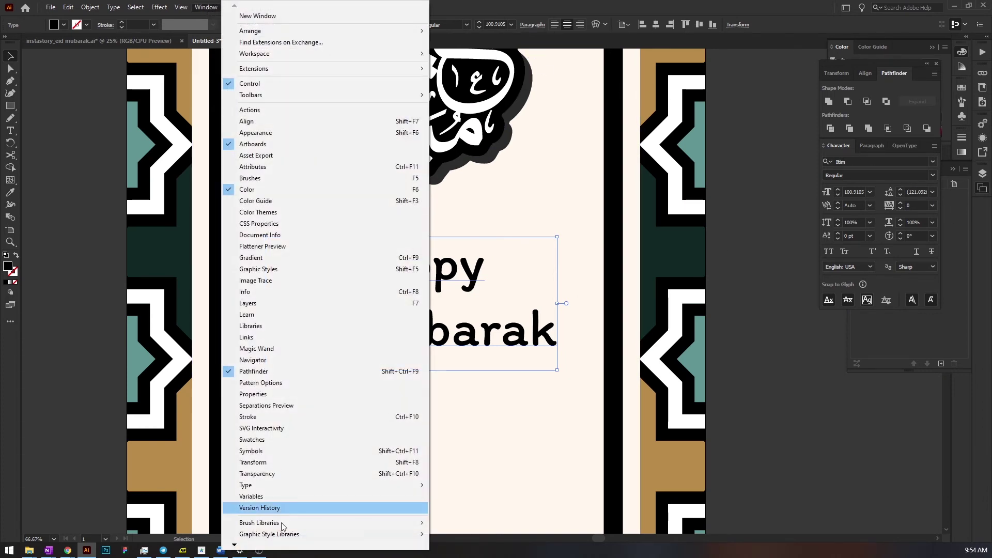
pyautogui.moveTo(310, 486)
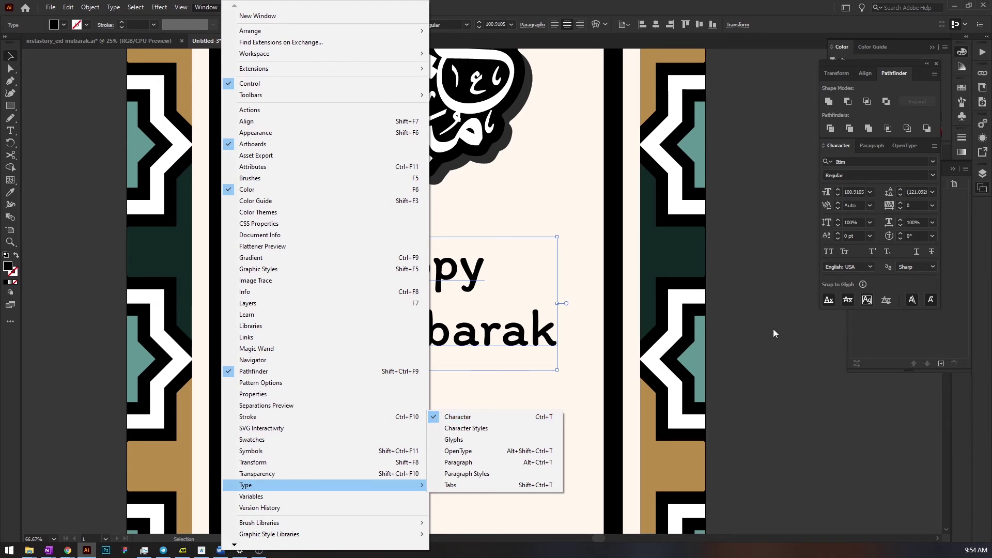
pyautogui.click(885, 277)
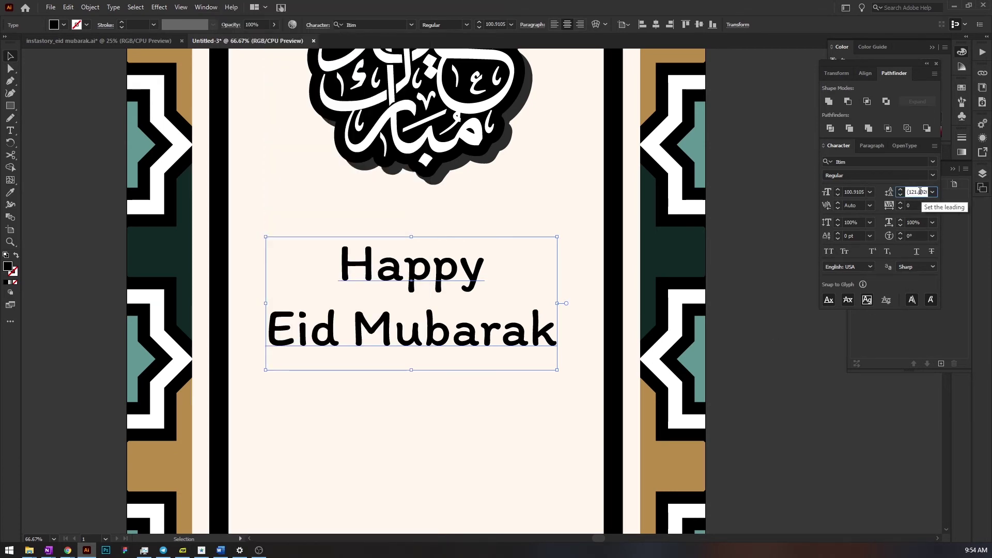
pyautogui.write('100')
pyautogui.press('Return')
pyautogui.write('90')
pyautogui.press('Return')
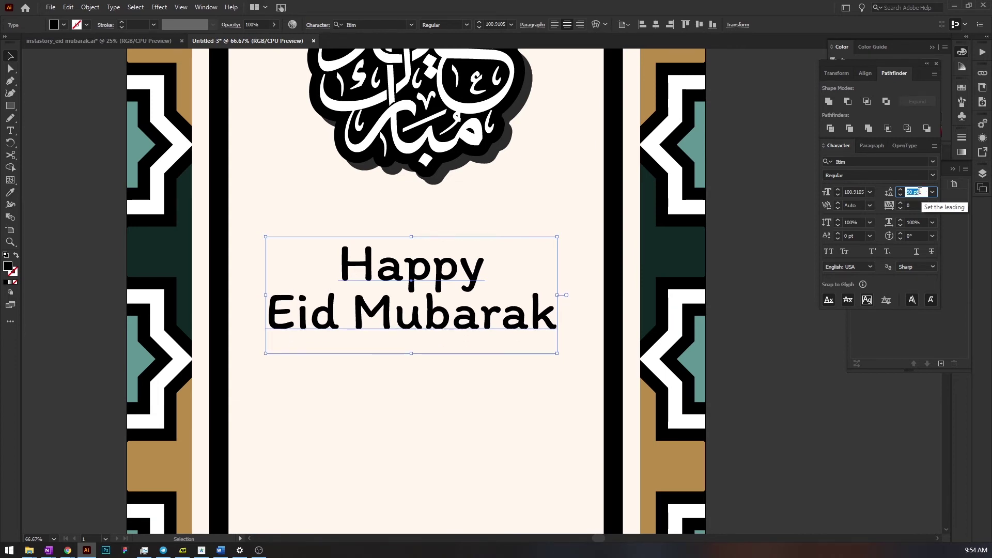
pyautogui.click(753, 243)
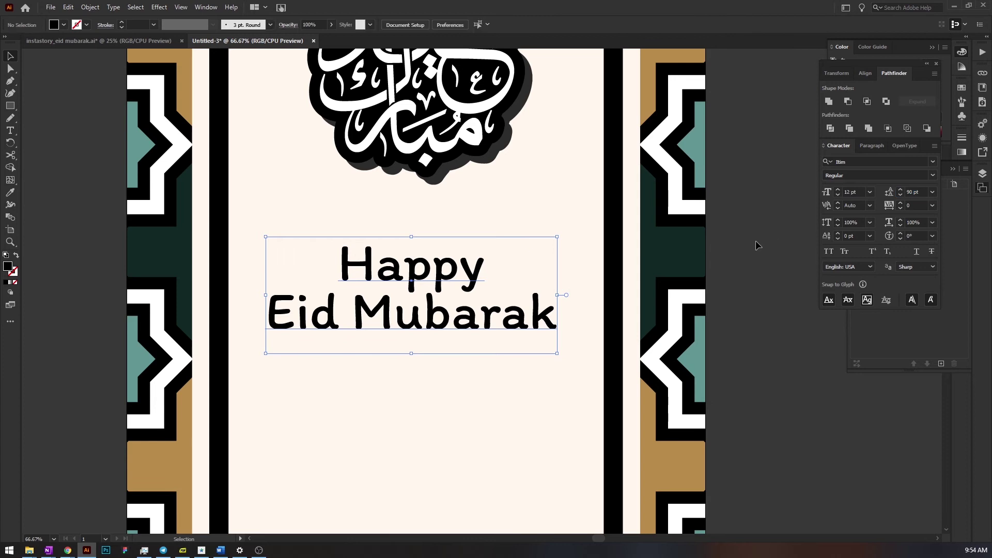
# Move the greeting slightly up, scale it to about 99 pt and centre it horizontally on the artboard
pyautogui.moveTo(480, 312); pyautogui.dragTo(478, 287)
pyautogui.moveTo(564, 325)
pyautogui.mouseDown()
pyautogui.moveTo(512, 310)
pyautogui.moveTo(562, 338)
pyautogui.mouseUp()
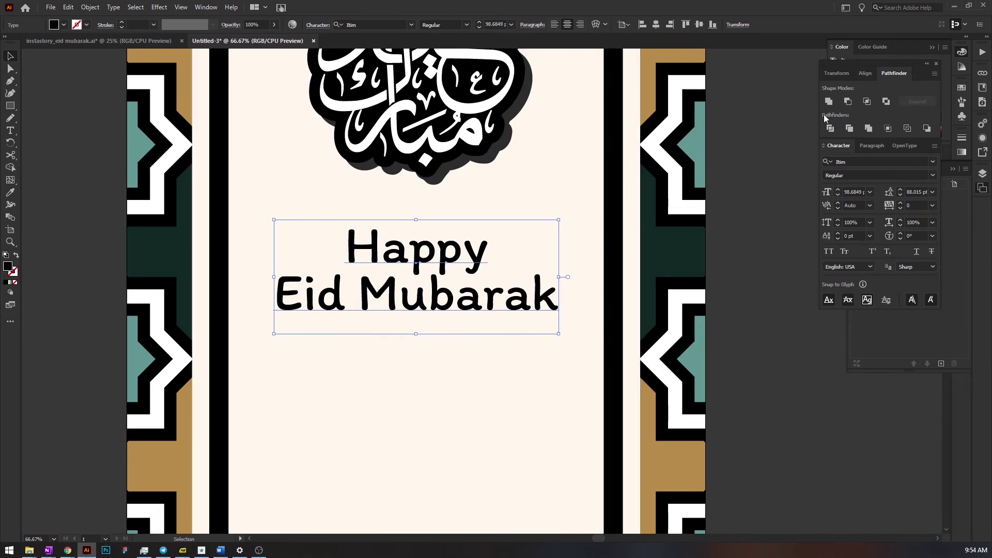
pyautogui.click(865, 74)
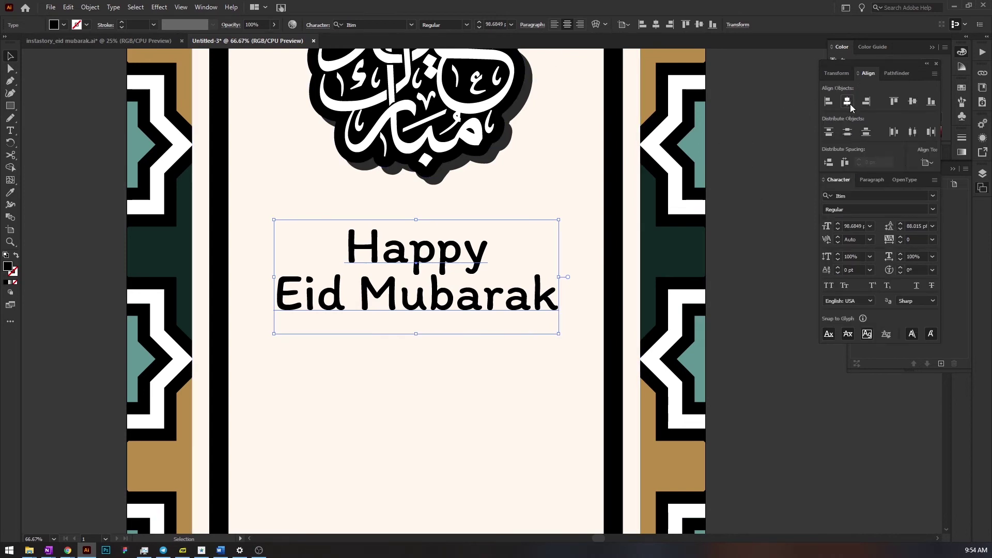
pyautogui.click(744, 188)
# Convert the greeting text to outlines and check its anchor points
pyautogui.scroll(-2, 546, 205)
pyautogui.moveTo(546, 205); pyautogui.dragTo(549, 235)
pyautogui.click(357, 269)
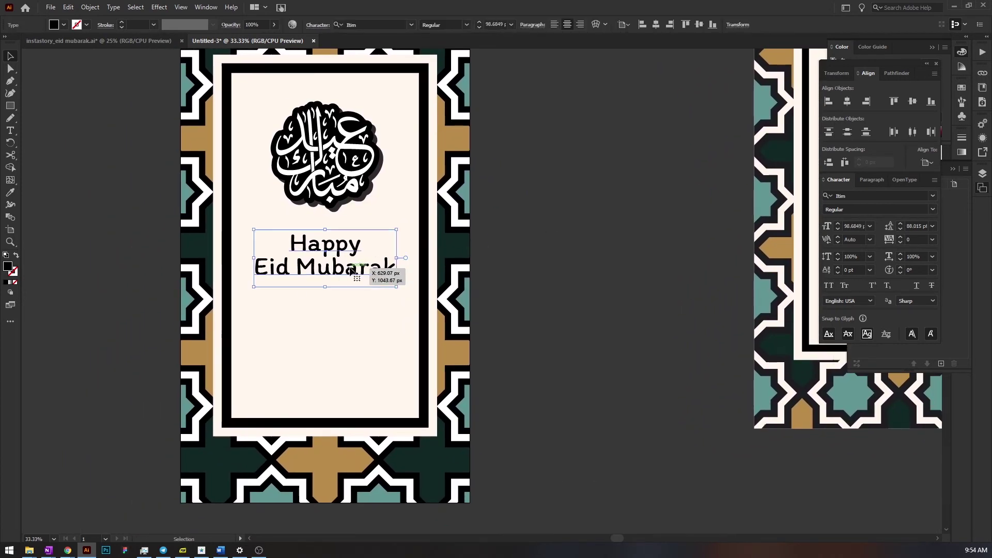
pyautogui.press('a')
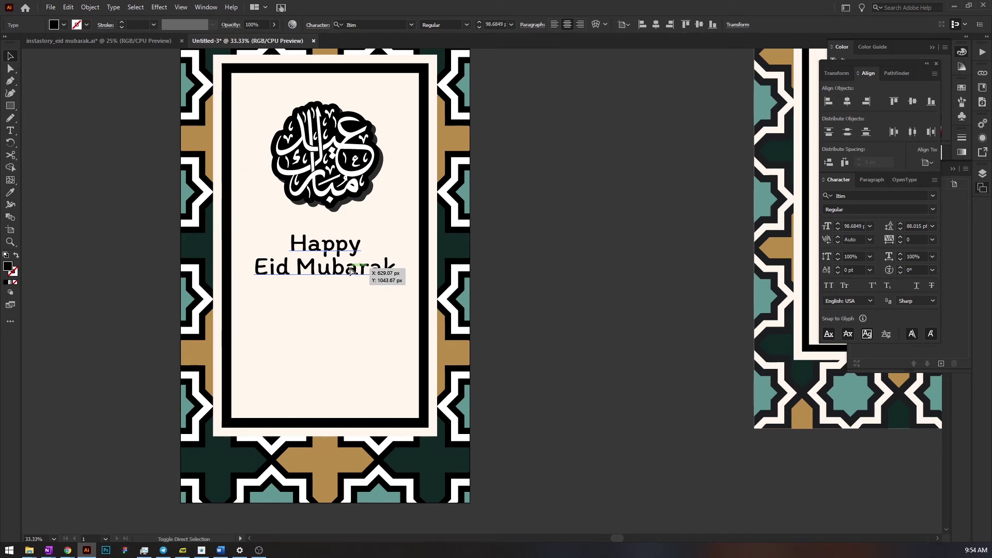
pyautogui.hotkey('ctrl', 'shift', 'o')
pyautogui.press('v')
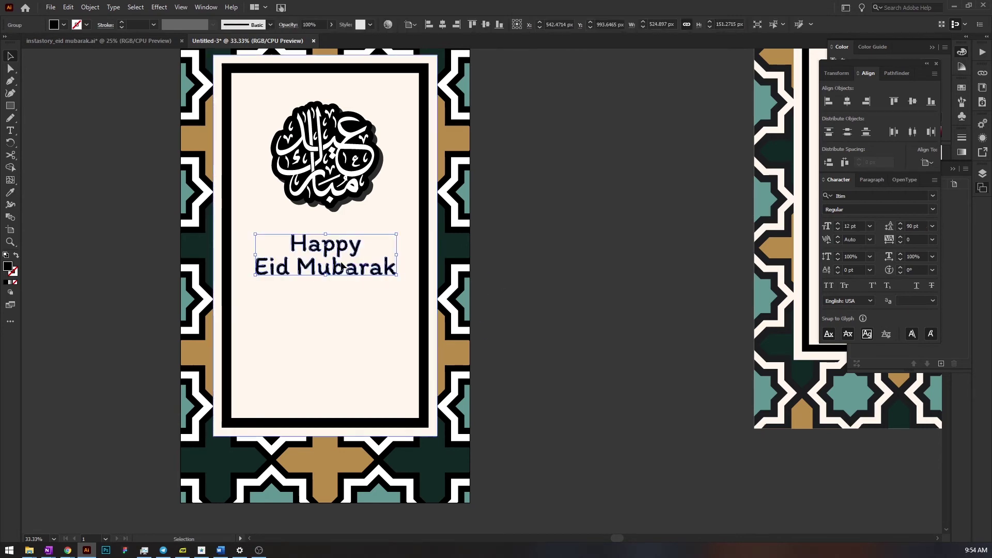
pyautogui.click(582, 248)
pyautogui.moveTo(583, 248); pyautogui.dragTo(485, 247)
pyautogui.click(258, 260)
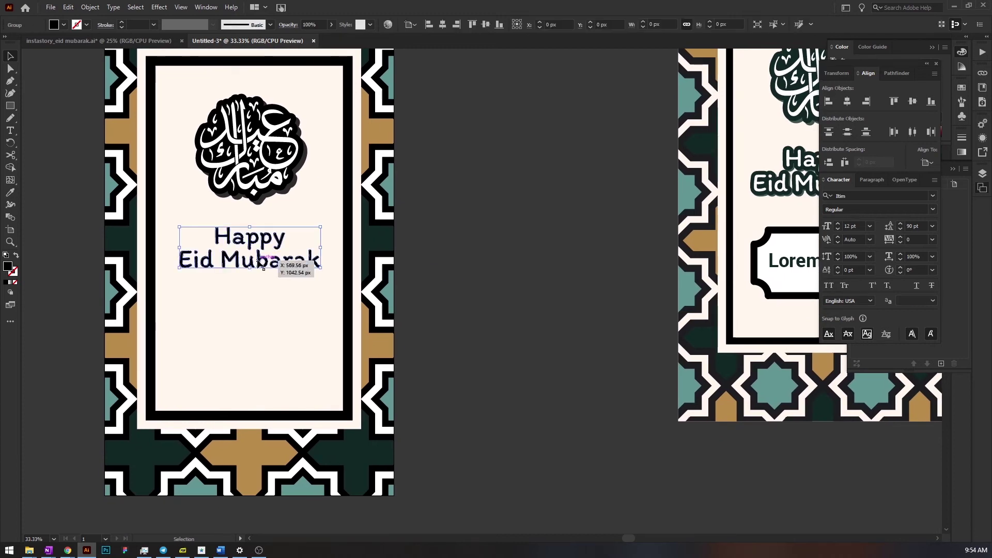
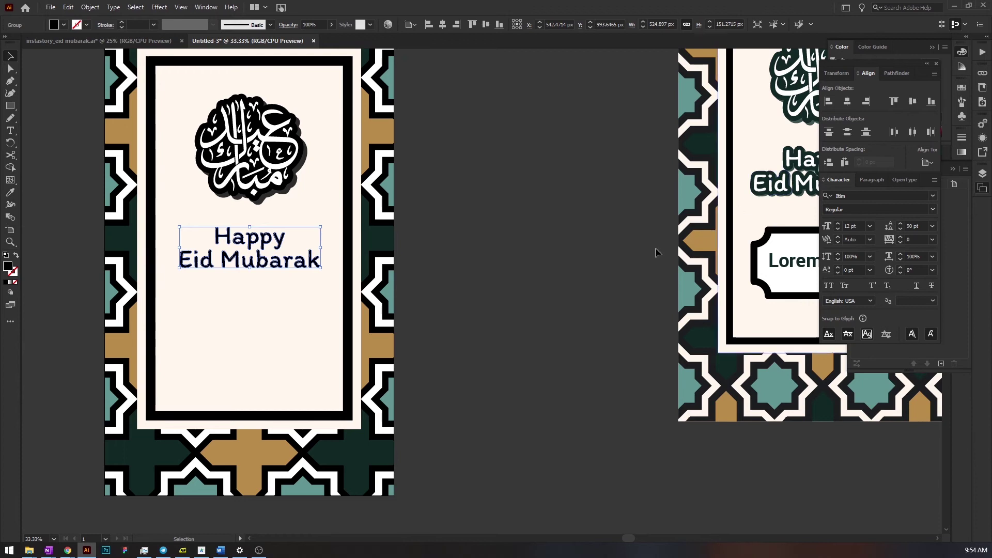
pyautogui.press('a')
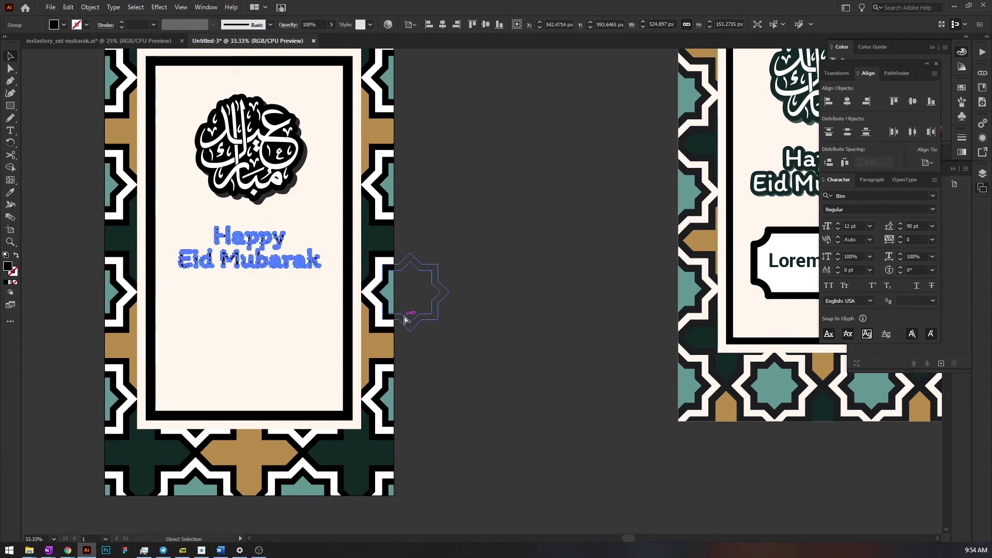
pyautogui.hotkey('ctrl', 'shift', 'a')
pyautogui.press('v')
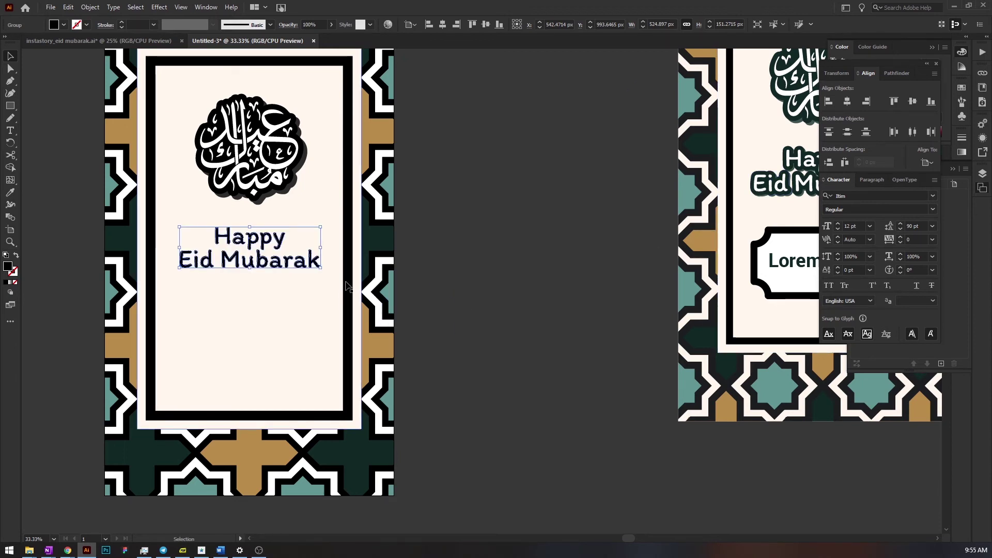
# Offset the outlined greeting's paths by 16 px with round joins
pyautogui.hscroll(-3, 404, 319)
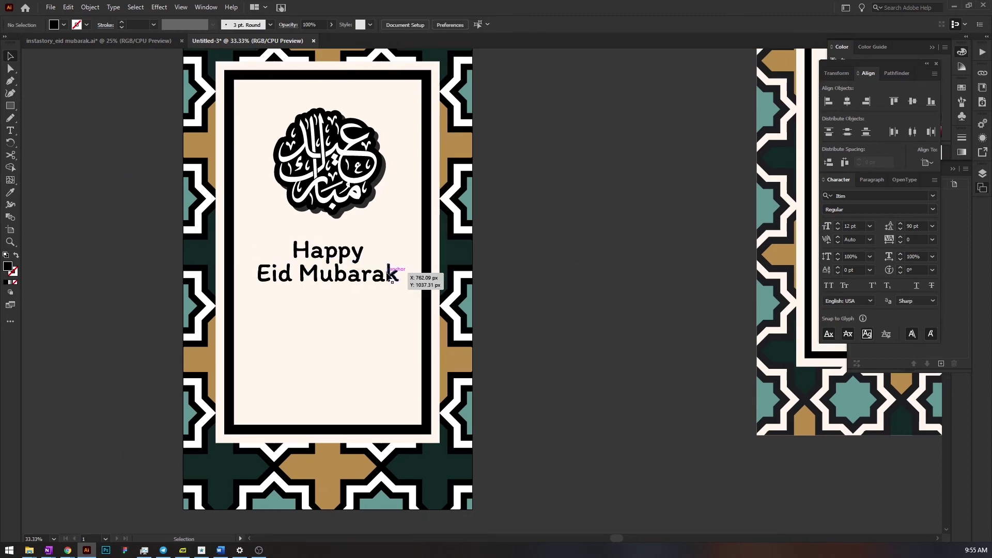
pyautogui.click(392, 280)
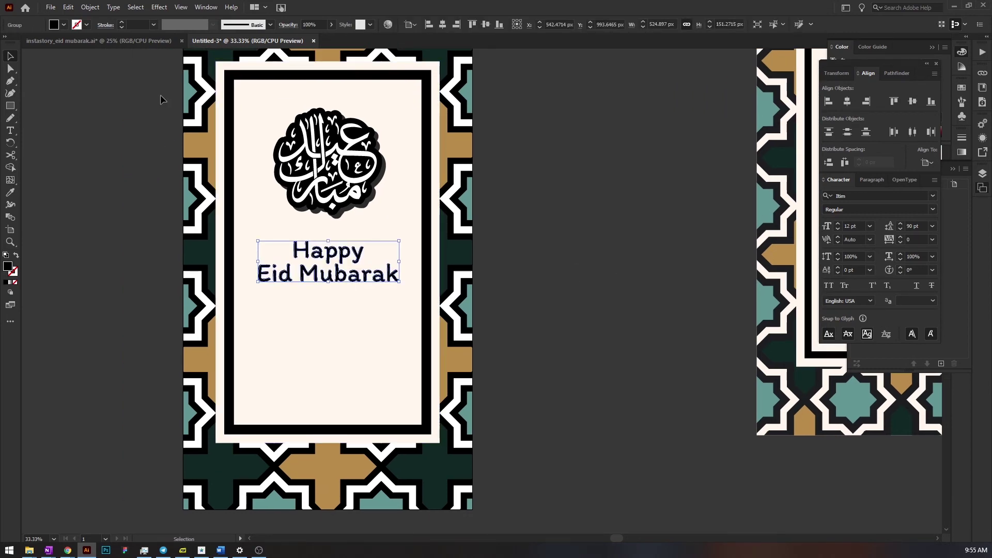
pyautogui.click(91, 7)
pyautogui.moveTo(133, 253)
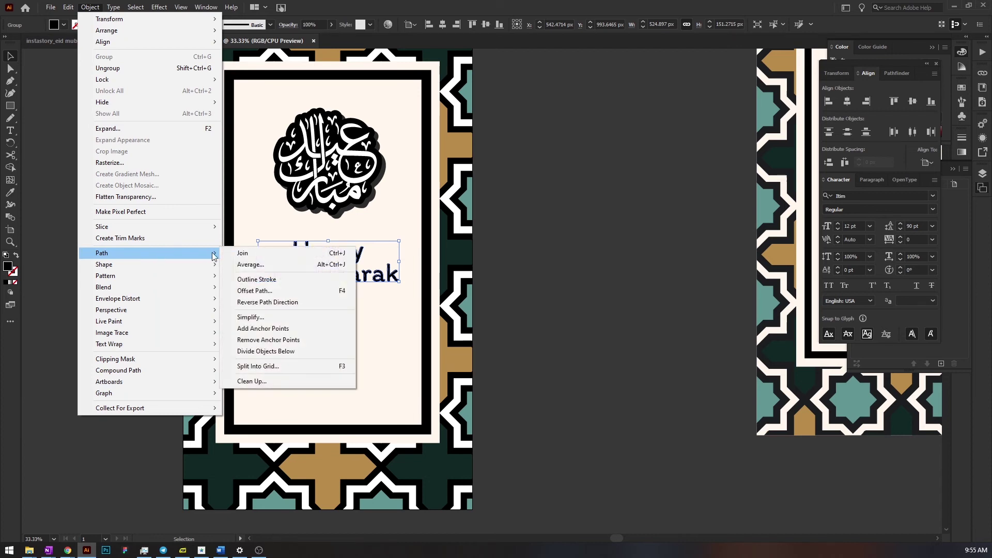
pyautogui.click(288, 290)
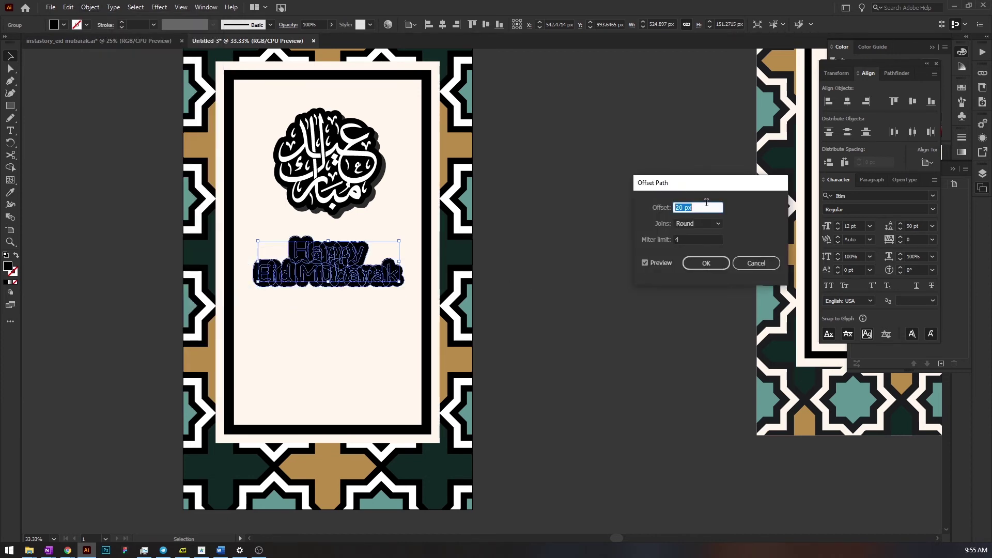
pyautogui.hotkey('shift', 'Down')
pyautogui.press('Up')
pyautogui.press('Up')
pyautogui.press('Up')
pyautogui.press('Up')
pyautogui.press('Up')
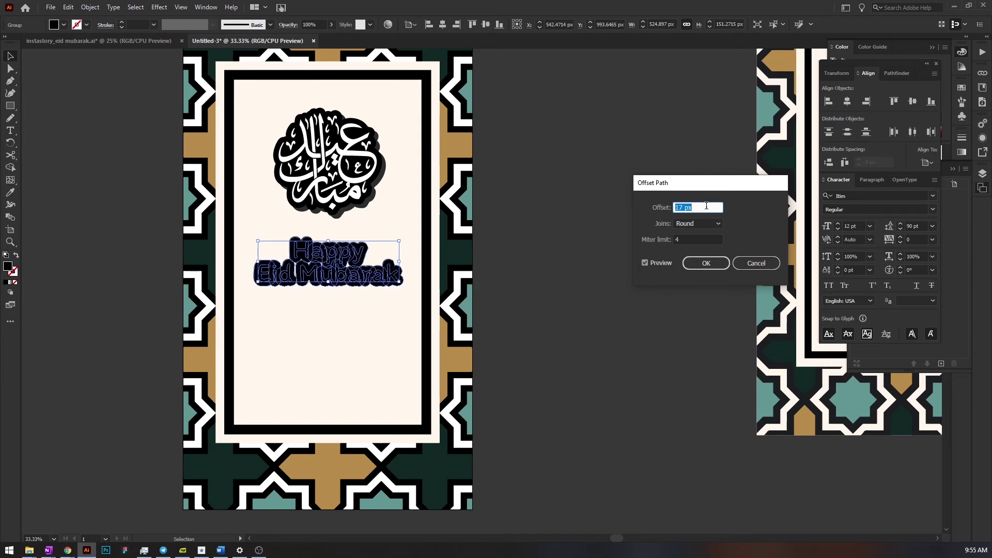
pyautogui.press('Up')
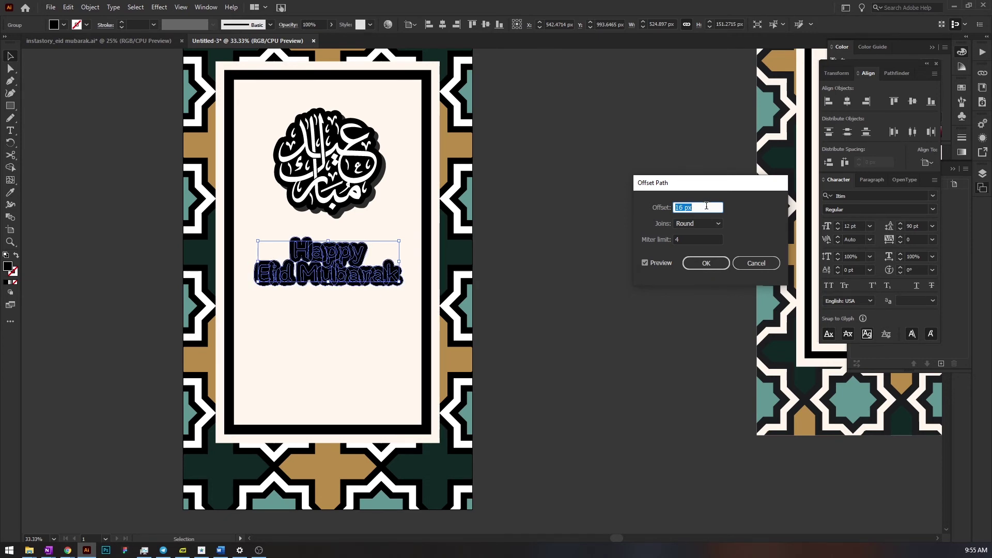
pyautogui.click(705, 264)
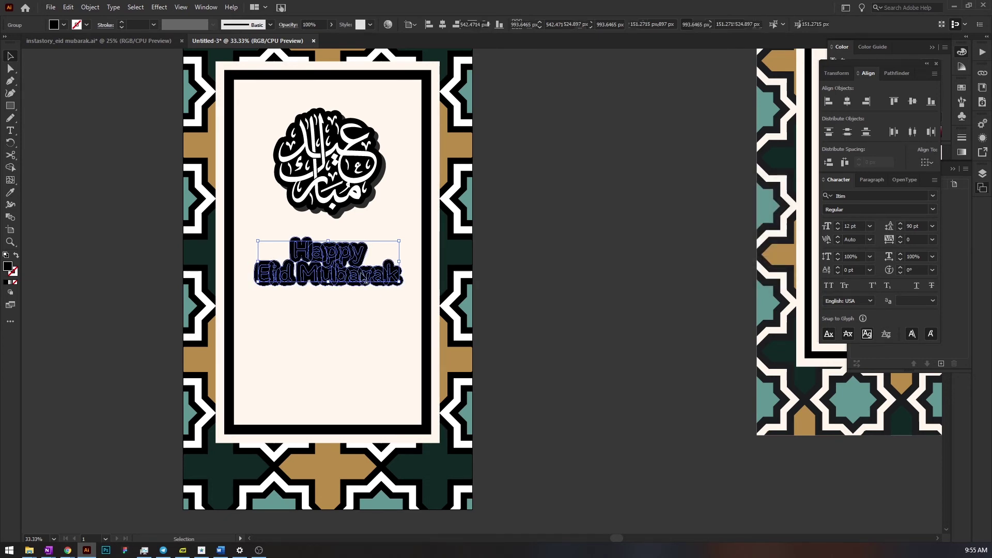
# Unite the offset paths around the greeting into a single backing shape and check its outline
pyautogui.click(386, 283)
pyautogui.hotkey('shift', 'ctrl', 'F9')
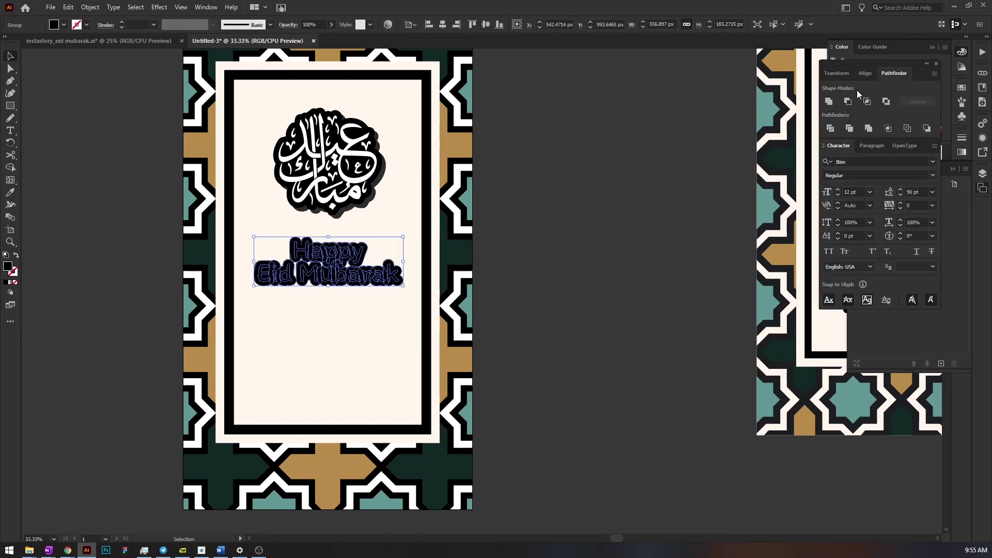
pyautogui.click(827, 103)
pyautogui.click(546, 260)
pyautogui.scroll(3, 411, 294)
pyautogui.click(410, 295)
pyautogui.press('a')
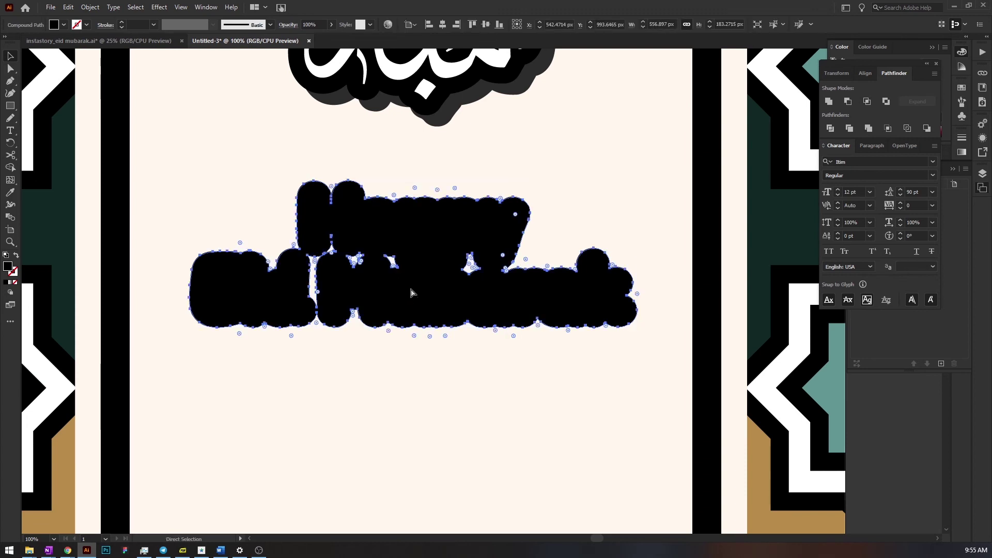
pyautogui.press('v')
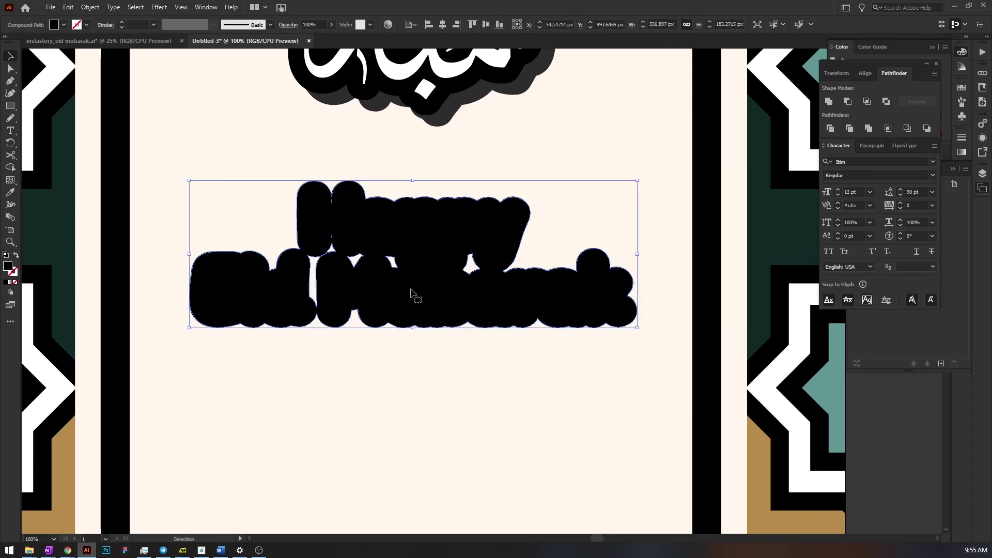
# Colour the greeting's letters white, sampled from the star pattern's bands, over the black backing shape
pyautogui.click(422, 298)
pyautogui.press('i')
pyautogui.click(626, 182)
pyautogui.hscroll(1, 605, 230)
pyautogui.scroll(2, 671, 217)
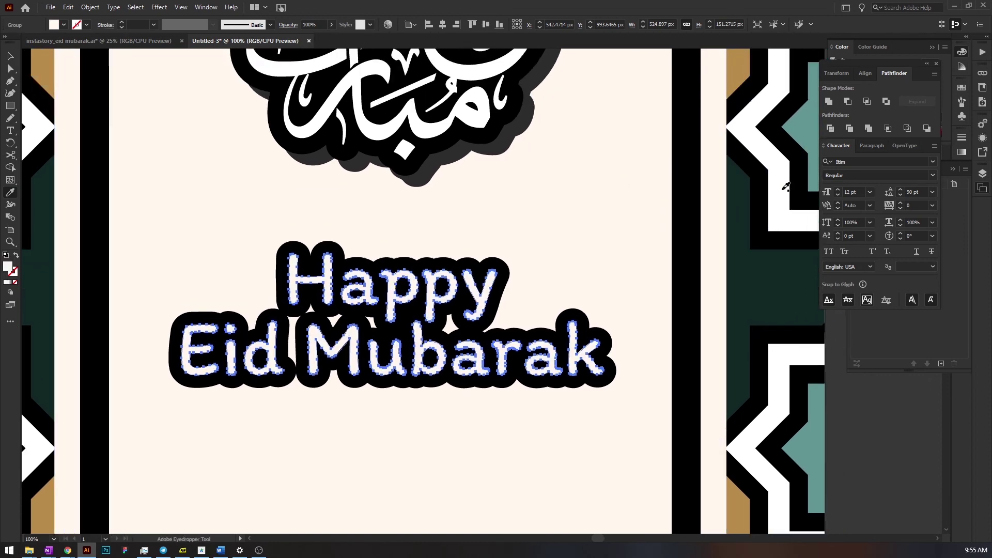
pyautogui.press('v')
pyautogui.hotkey('ctrl', '-')
pyautogui.hotkey('ctrl', '-')
pyautogui.hotkey('ctrl', '-')
pyautogui.hotkey('ctrl', '-')
pyautogui.hotkey('ctrl', '-')
pyautogui.hscroll(2, 734, 199)
pyautogui.click(732, 194)
# Compare the greeting with the finished reference story beside the artboard and examine its "Lorem ipsum" label frame
pyautogui.hscroll(4, 672, 191)
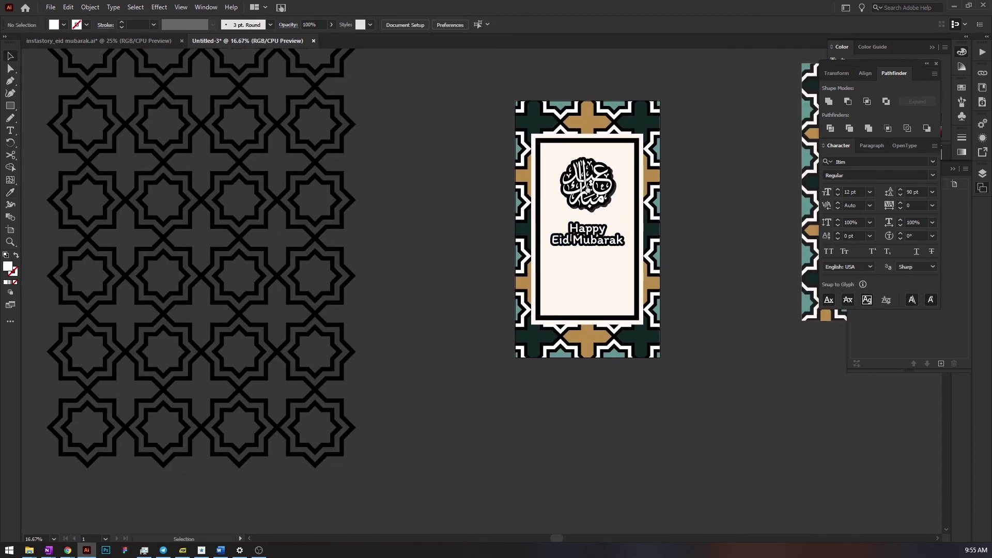
pyautogui.scroll(2, 555, 188)
pyautogui.hscroll(1, 491, 202)
pyautogui.scroll(1, 455, 215)
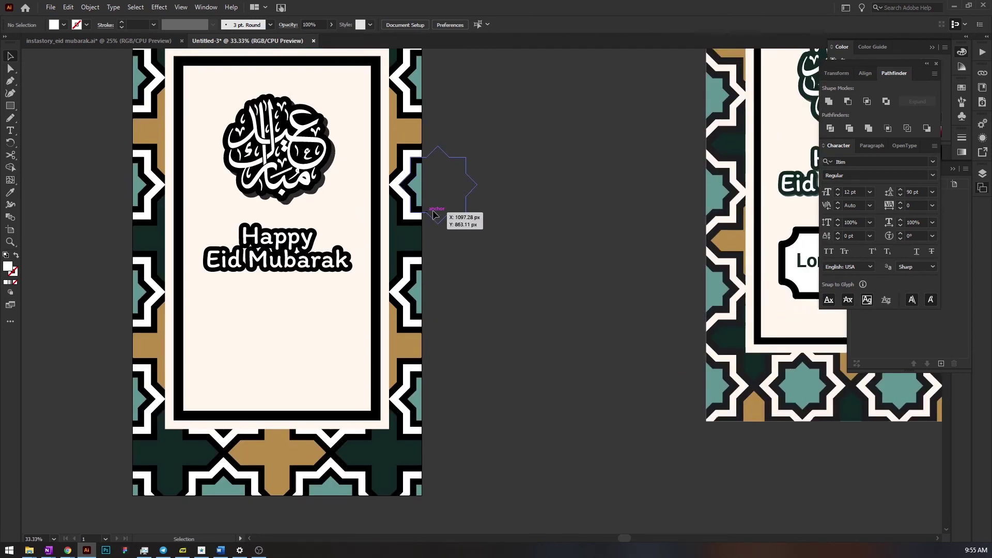
pyautogui.hscroll(-2, 522, 196)
pyautogui.hscroll(4, 620, 217)
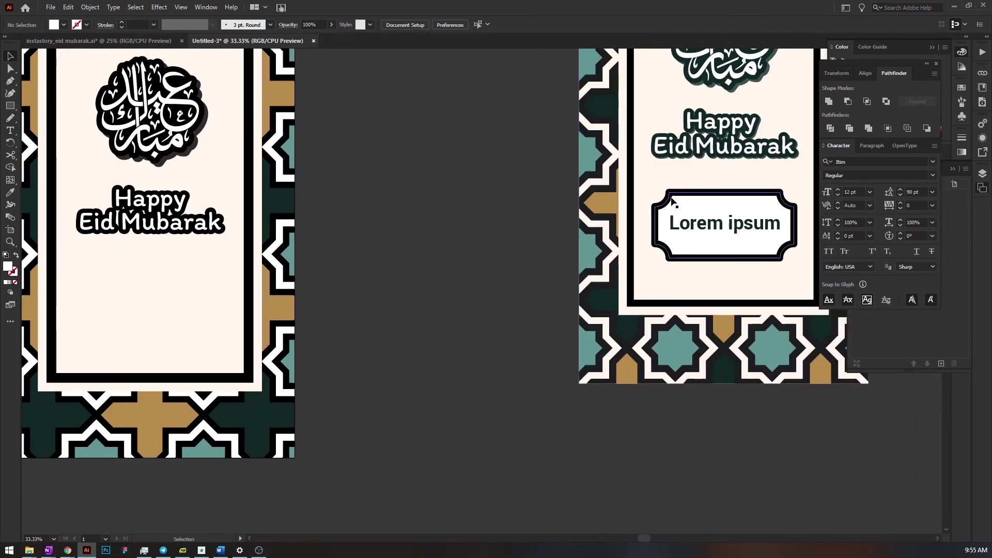
pyautogui.hscroll(-6, 411, 279)
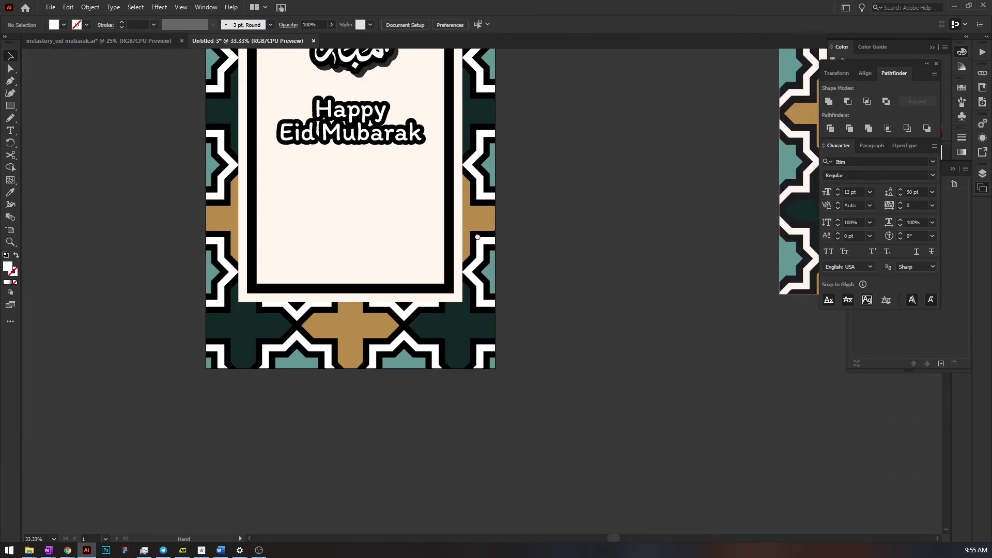
# Draw a rectangle about 551 × 252 px on the cream panel below the greeting
pyautogui.scroll(-1, 529, 285)
pyautogui.scroll(1, 529, 284)
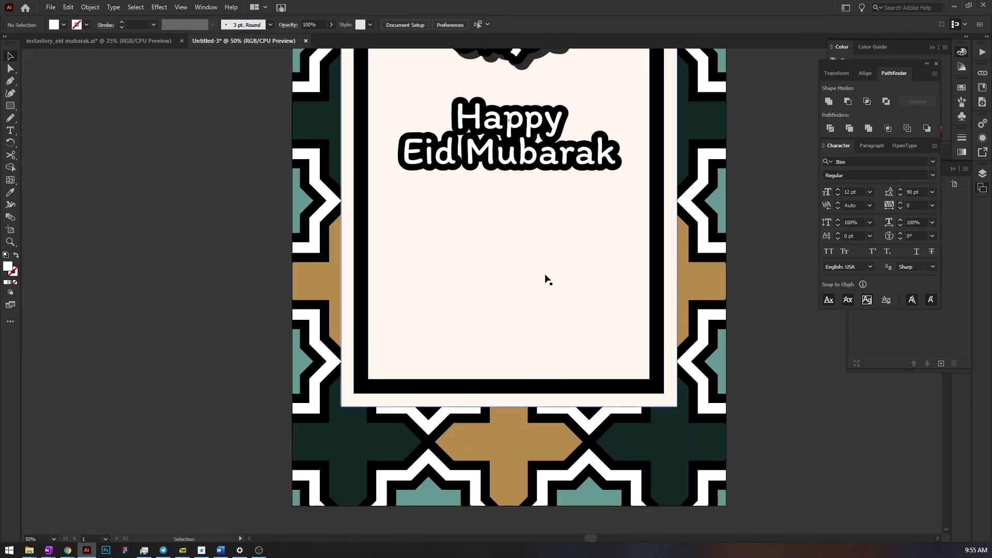
pyautogui.hscroll(1, 545, 277)
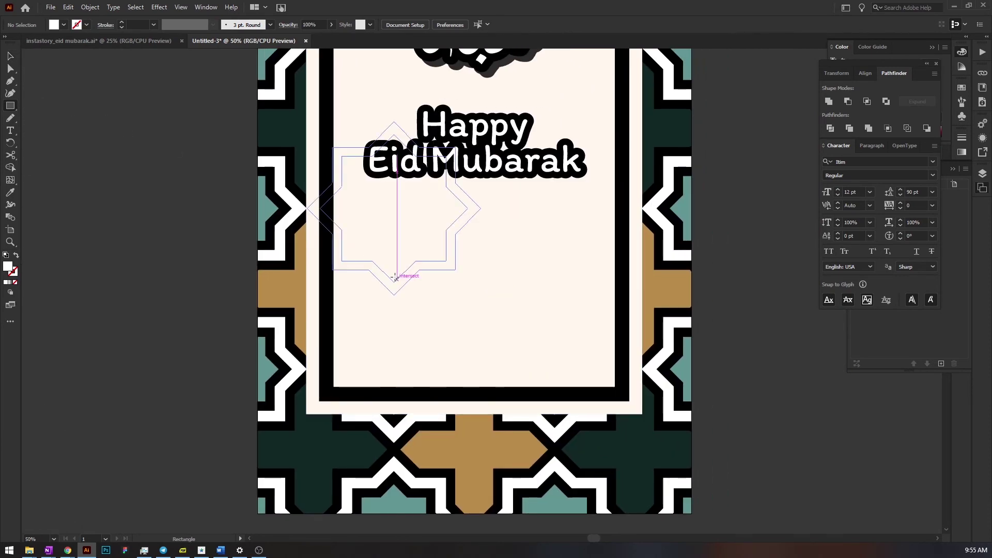
pyautogui.moveTo(363, 242); pyautogui.dragTo(585, 342)
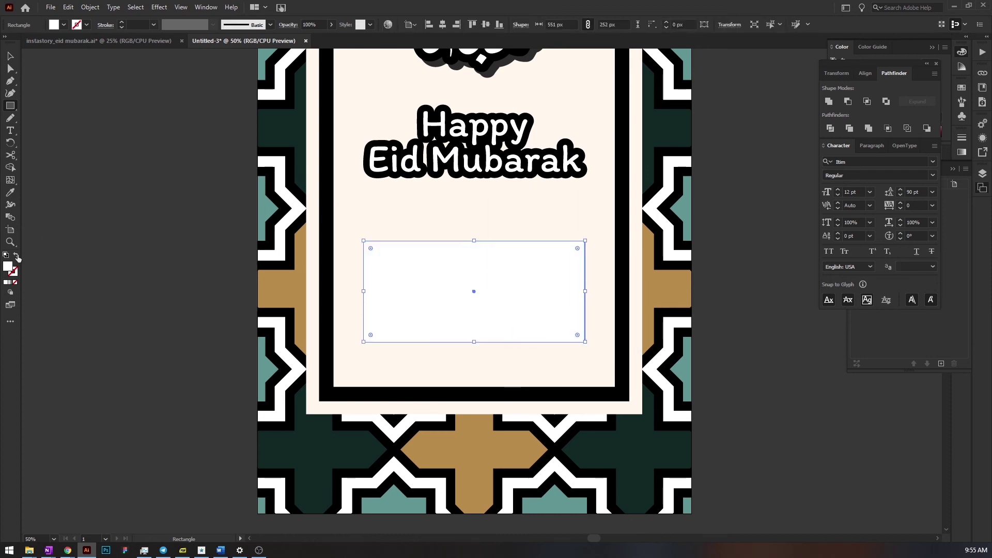
# Remove the fill of the rectangle below the greeting and give it a black #000000 stroke
pyautogui.click(16, 255)
pyautogui.doubleClick(14, 273)
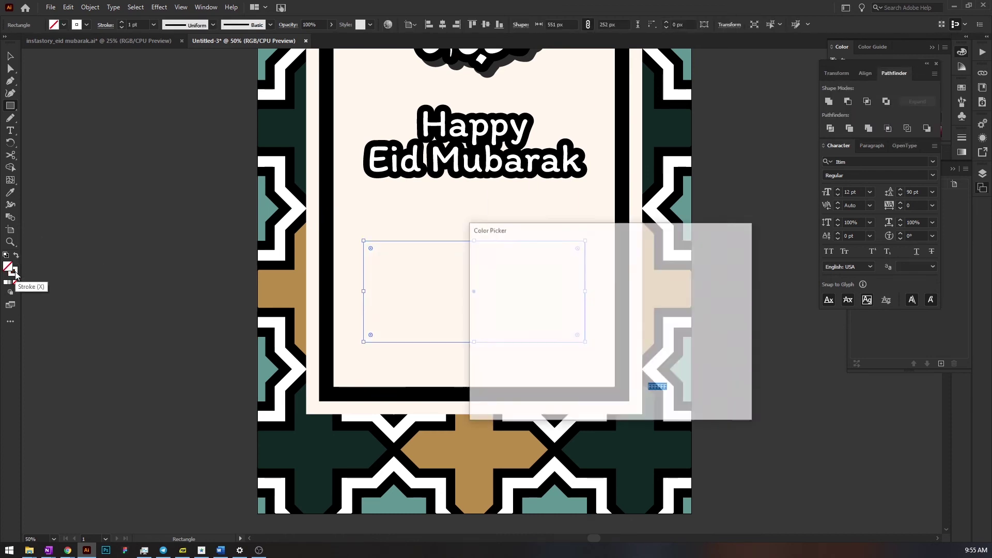
pyautogui.click(475, 390)
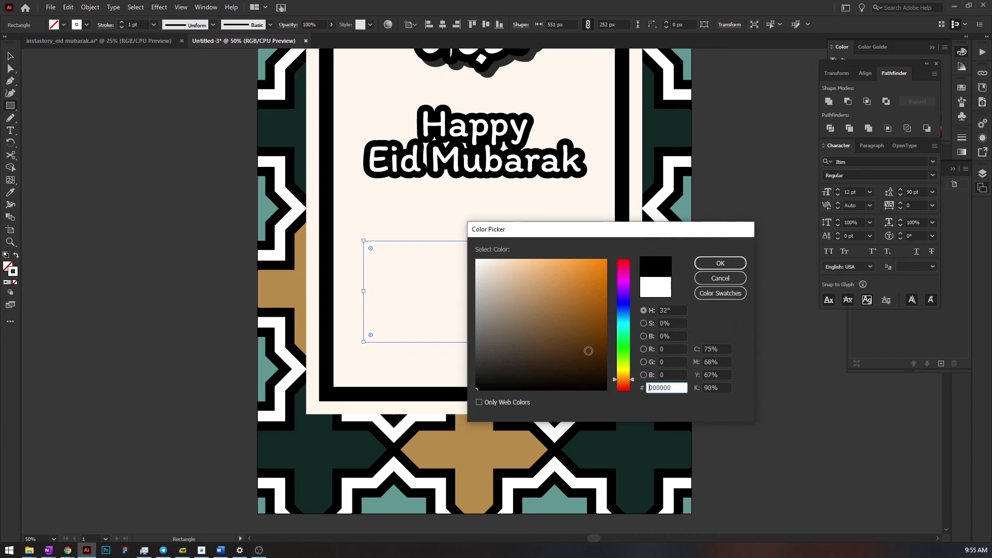
pyautogui.click(718, 264)
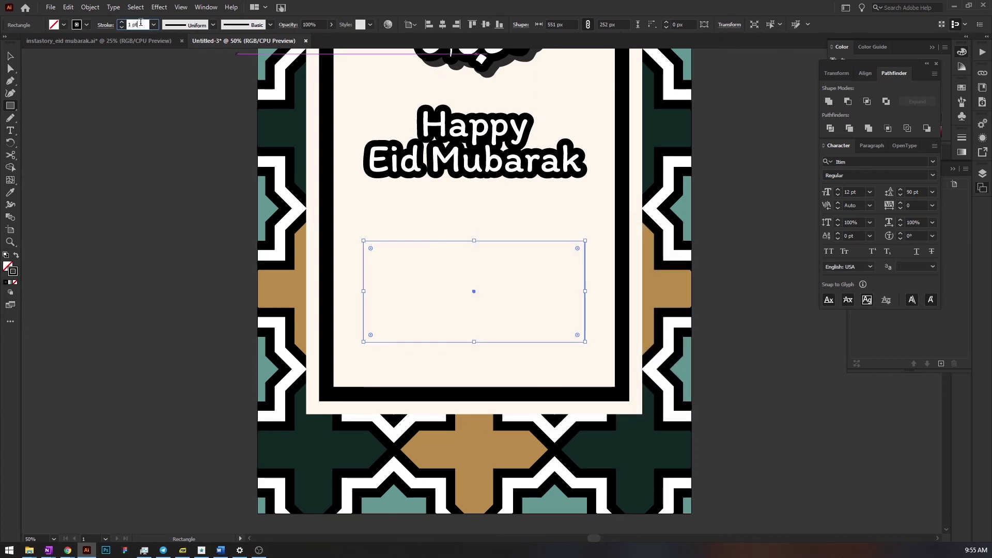
# Set the rectangle's stroke weight to 20 pt
pyautogui.press('Up')
pyautogui.press('Up')
pyautogui.press('Up')
pyautogui.press('Up')
pyautogui.press('Up')
pyautogui.press('Up')
pyautogui.press('Up')
pyautogui.press('Up')
pyautogui.press('Up')
pyautogui.press('Up')
pyautogui.press('Up')
pyautogui.press('Up')
pyautogui.press('Up')
pyautogui.press('Up')
pyautogui.press('Up')
pyautogui.press('Up')
pyautogui.press('Up')
pyautogui.press('Up')
pyautogui.press('Up')
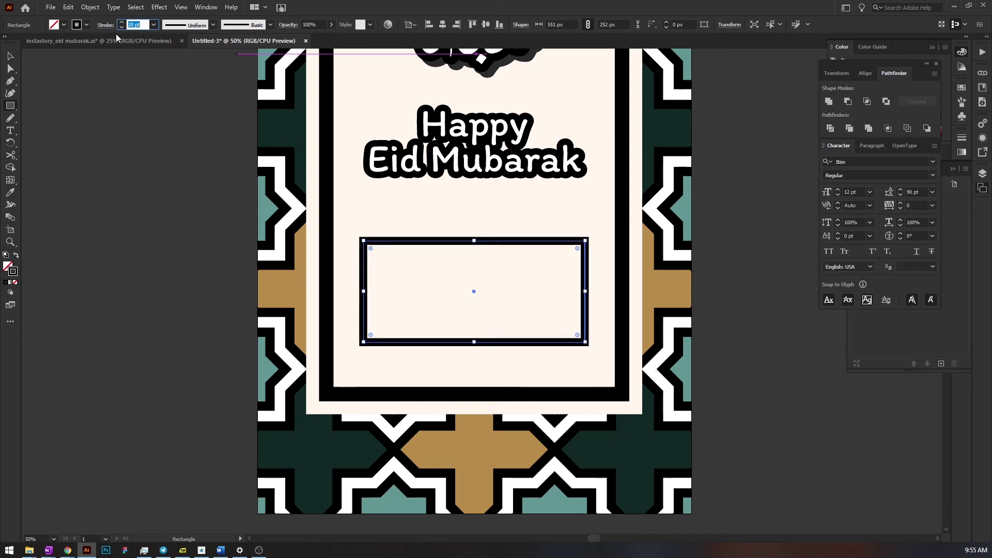
# Give the rectangle's stroke round caps and round corner joins
pyautogui.click(111, 28)
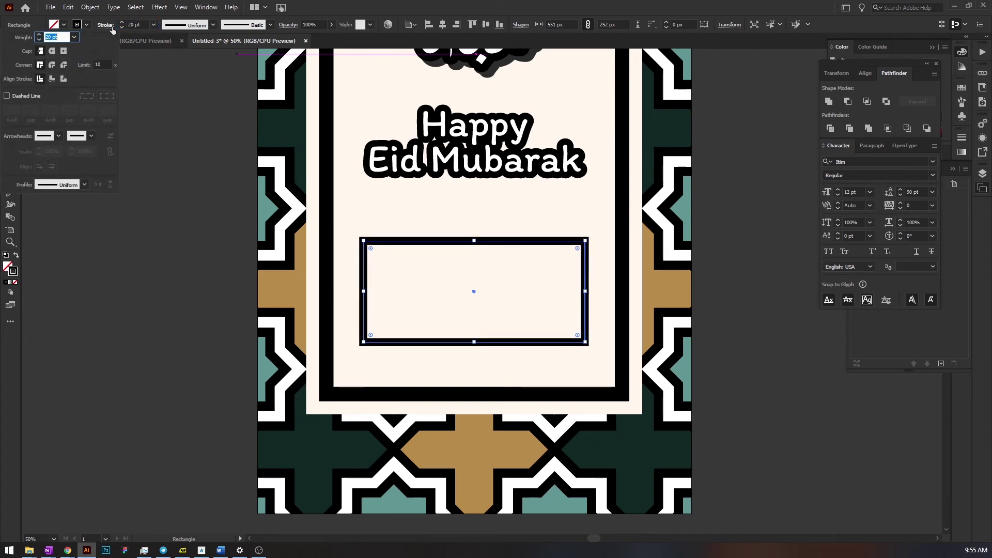
pyautogui.click(54, 52)
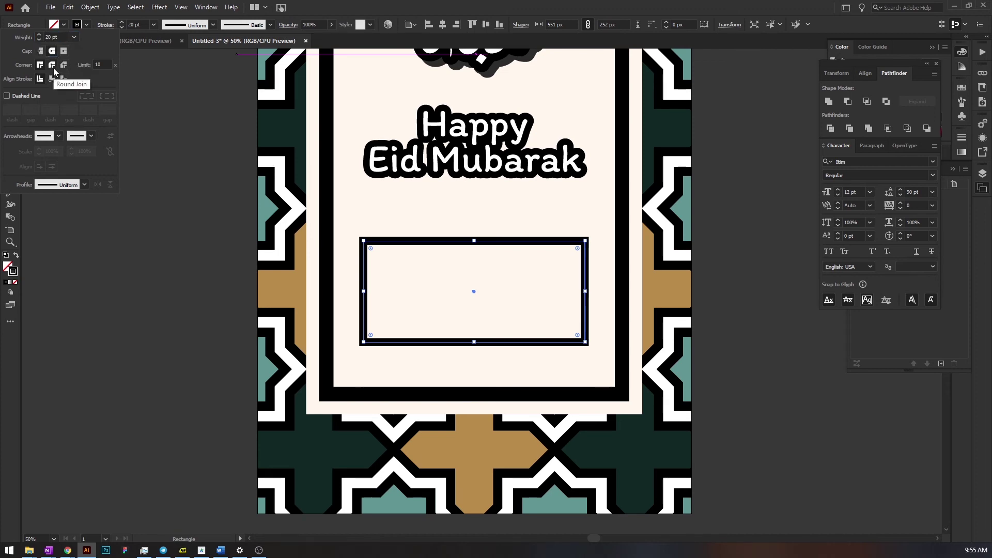
pyautogui.click(53, 67)
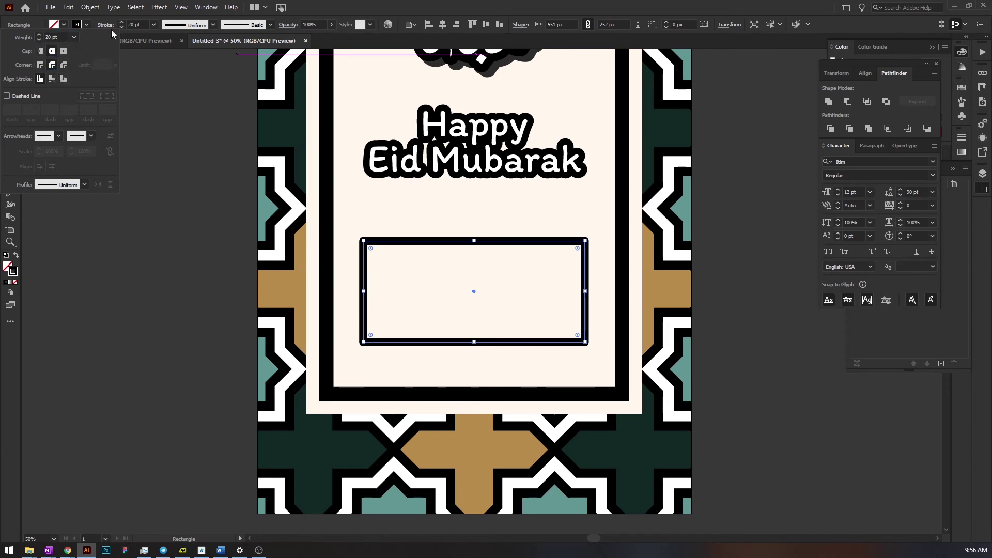
pyautogui.press('v')
pyautogui.click(191, 155)
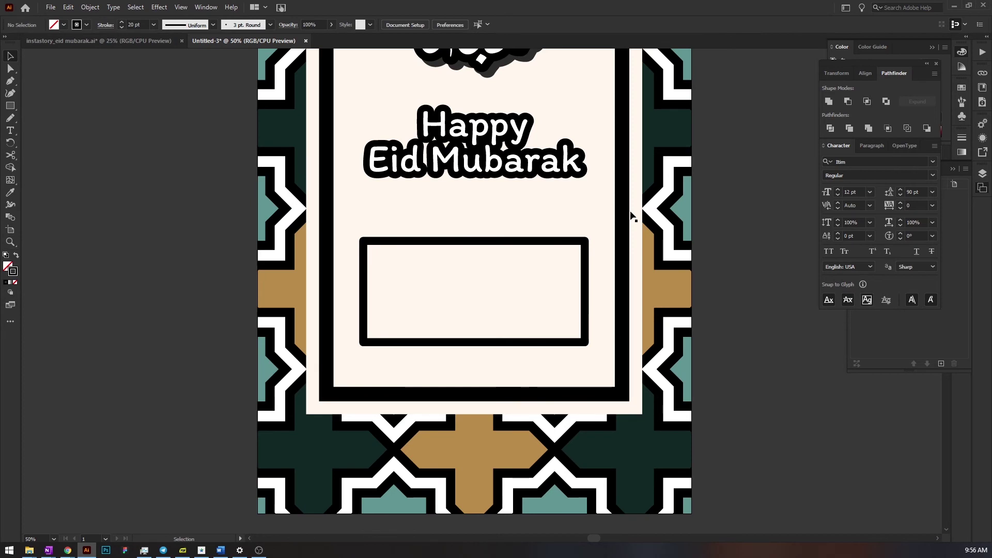
# Draw a circle about 116 px in diameter centred on the rectangle's upper-left corner, following the reference label frame
pyautogui.moveTo(632, 216); pyautogui.dragTo(301, 224)
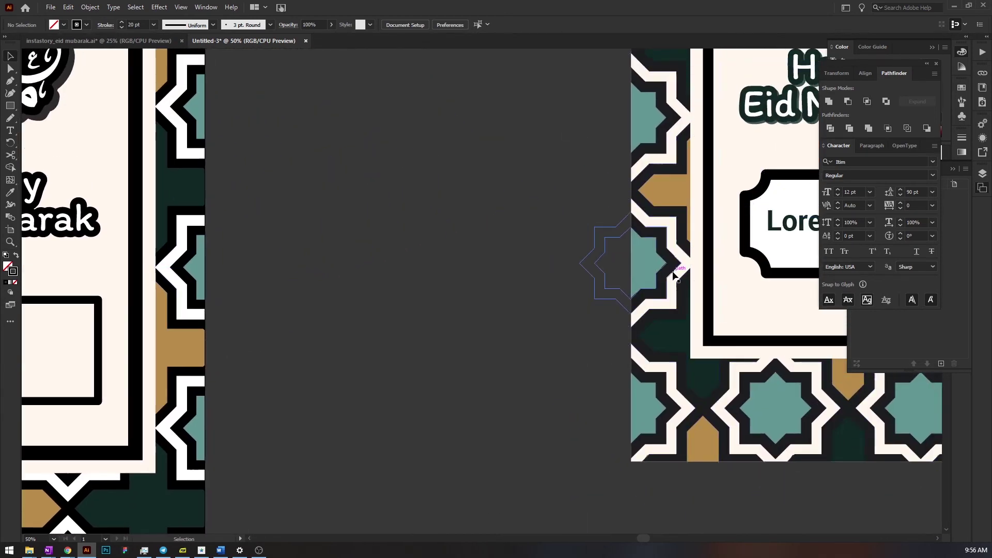
pyautogui.moveTo(299, 272); pyautogui.dragTo(653, 271)
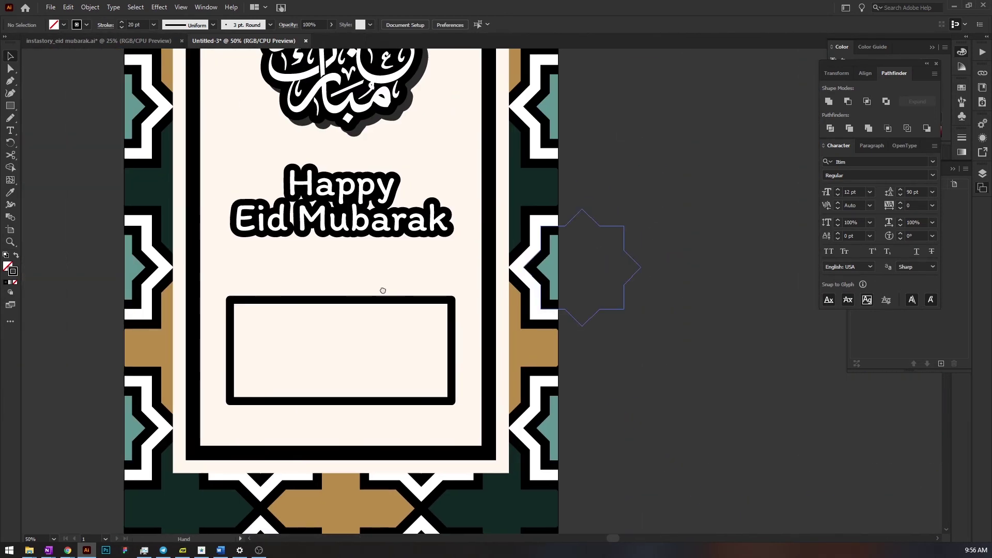
pyautogui.moveTo(381, 290); pyautogui.dragTo(562, 271)
pyautogui.scroll(2, 417, 311)
pyautogui.moveTo(414, 268); pyautogui.dragTo(280, 206)
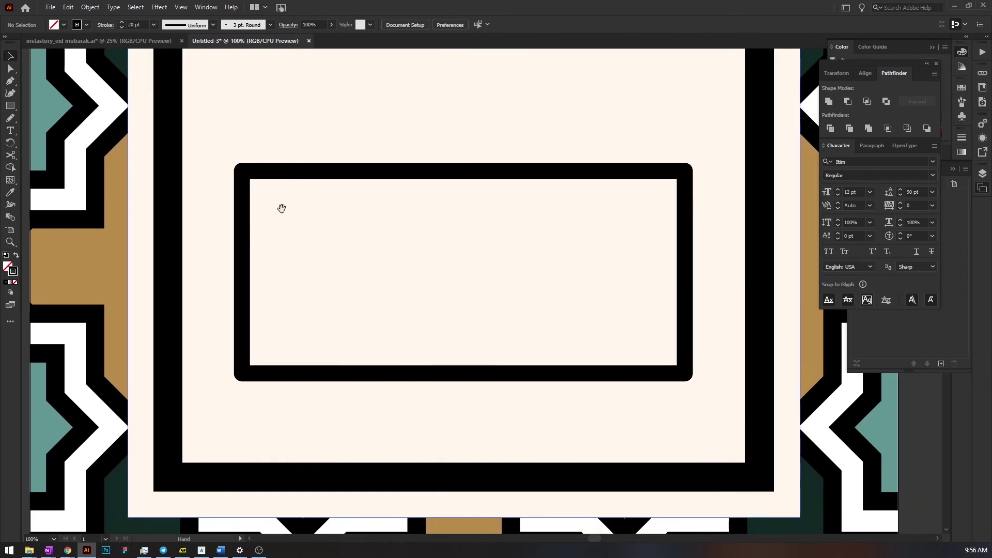
pyautogui.click(10, 105)
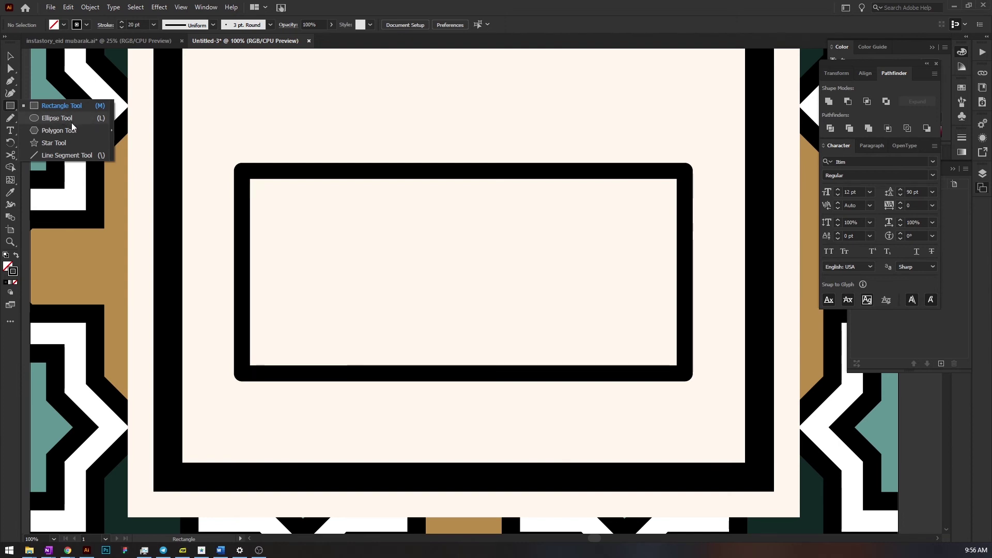
pyautogui.click(57, 118)
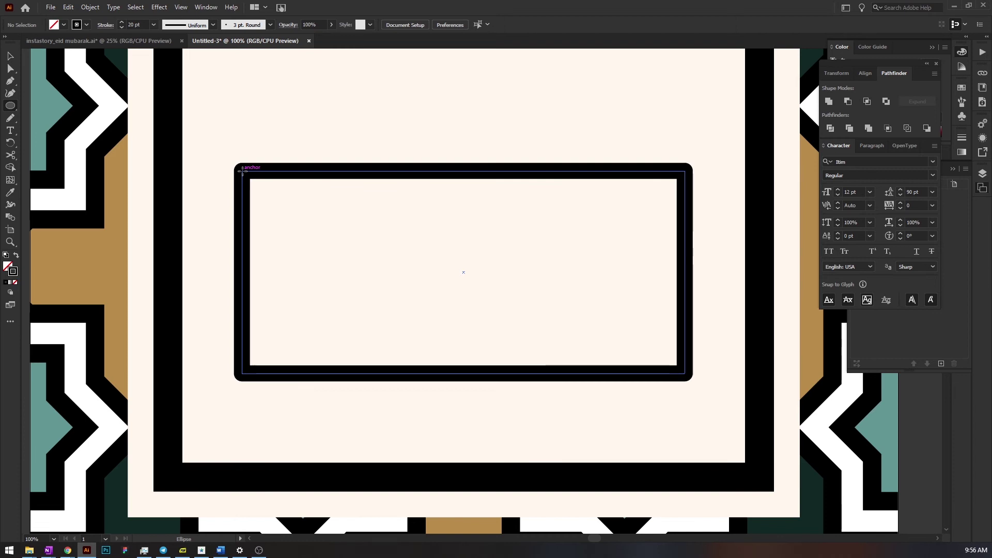
pyautogui.moveTo(242, 171); pyautogui.dragTo(288, 217)
pyautogui.press('v')
pyautogui.click(320, 146)
pyautogui.moveTo(283, 196); pyautogui.dragTo(800, 206)
pyautogui.hotkey('ctrl', 'z')
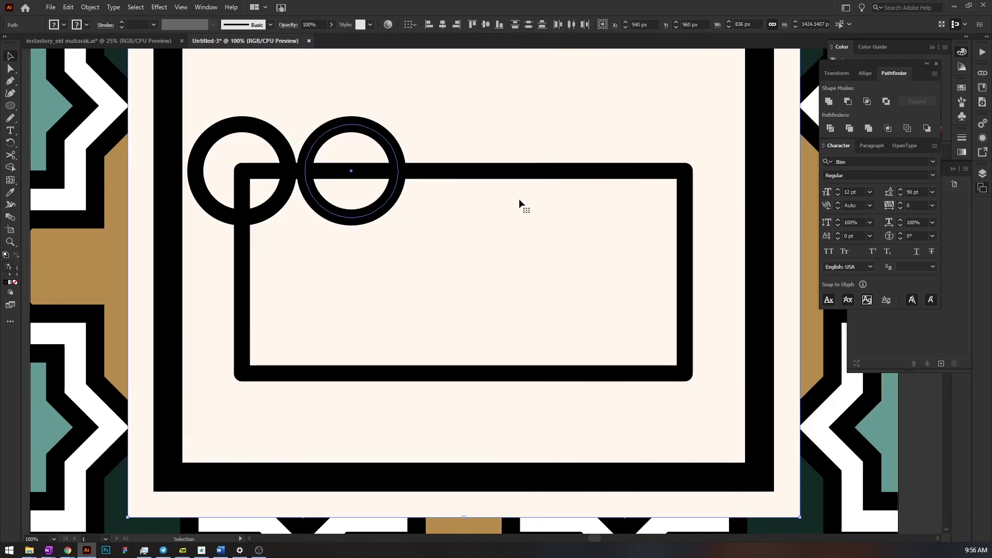
pyautogui.hotkey('ctrl', 'z')
# Duplicate the circle onto the rectangle's upper-right corner and copy both circles onto its two lower corners
pyautogui.scroll(-2, 331, 192)
pyautogui.click(306, 196)
pyautogui.moveTo(306, 196); pyautogui.dragTo(522, 201)
pyautogui.keyDown('shift'); pyautogui.click(305, 193); pyautogui.keyUp('shift')
pyautogui.moveTo(308, 171); pyautogui.dragTo(310, 272)
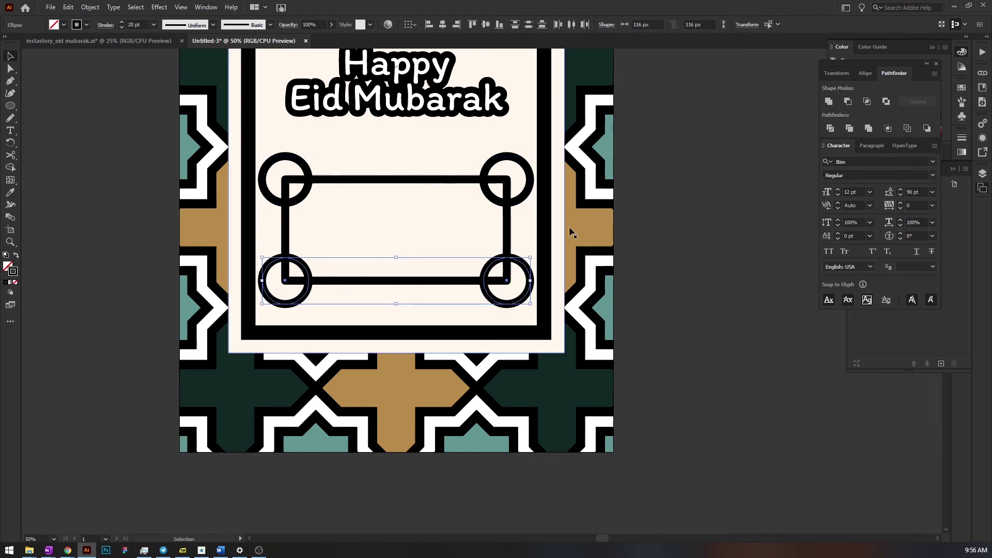
# Cut the upper-right circle out of the rectangle with the Shape Builder to form a concave corner
pyautogui.keyDown('shift'); pyautogui.click(432, 282); pyautogui.keyUp('shift')
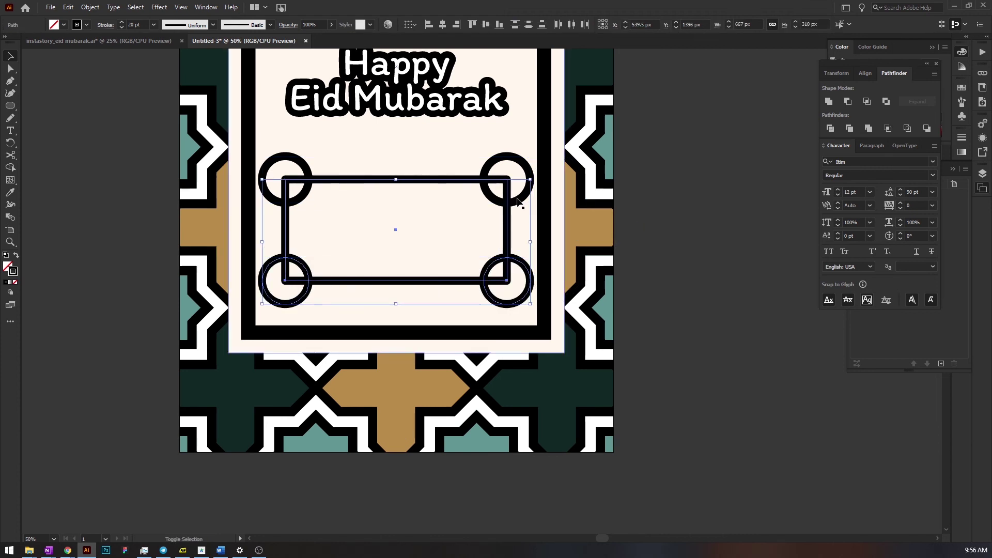
pyautogui.keyDown('shift'); pyautogui.click(308, 170); pyautogui.keyUp('shift')
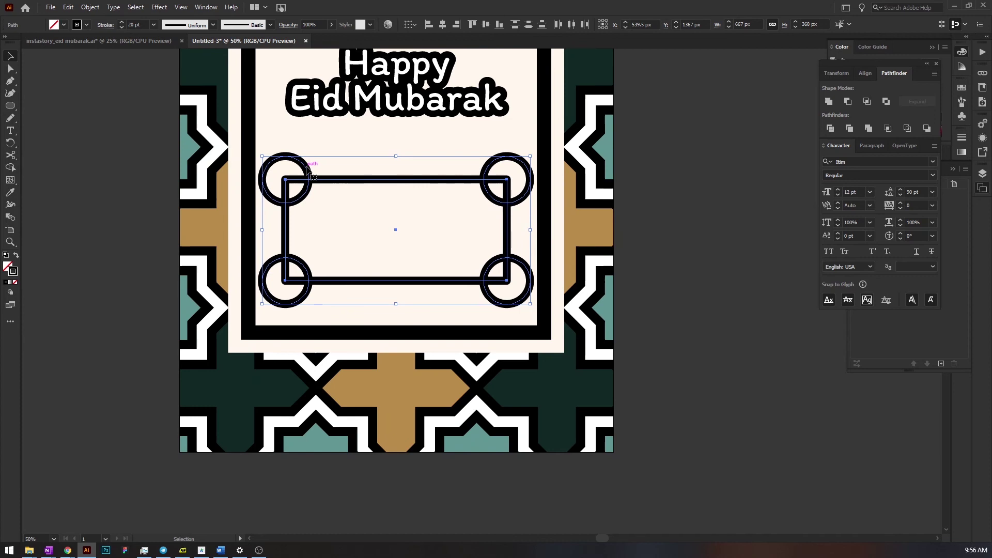
pyautogui.hotkey('shift', 'm')
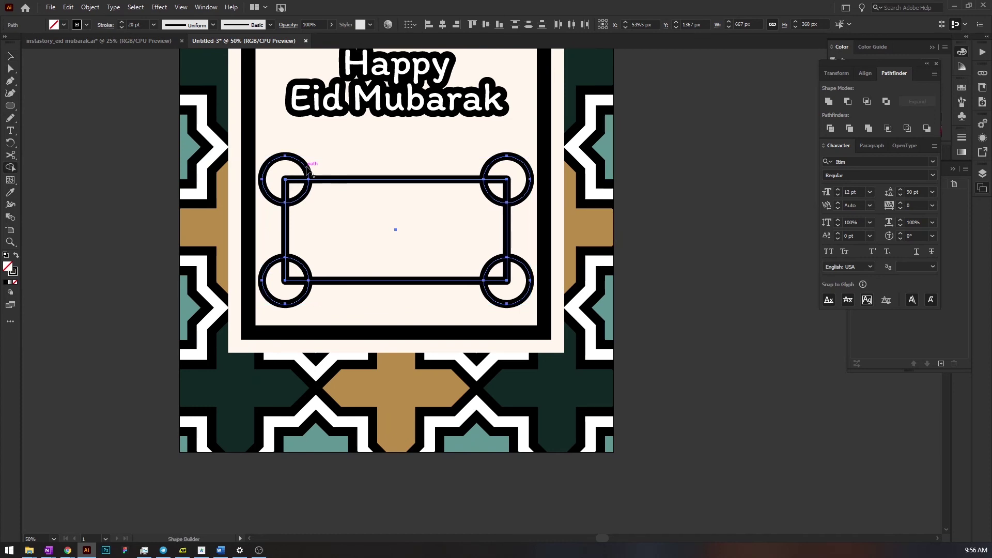
pyautogui.scroll(1, 321, 181)
pyautogui.scroll(1, 507, 216)
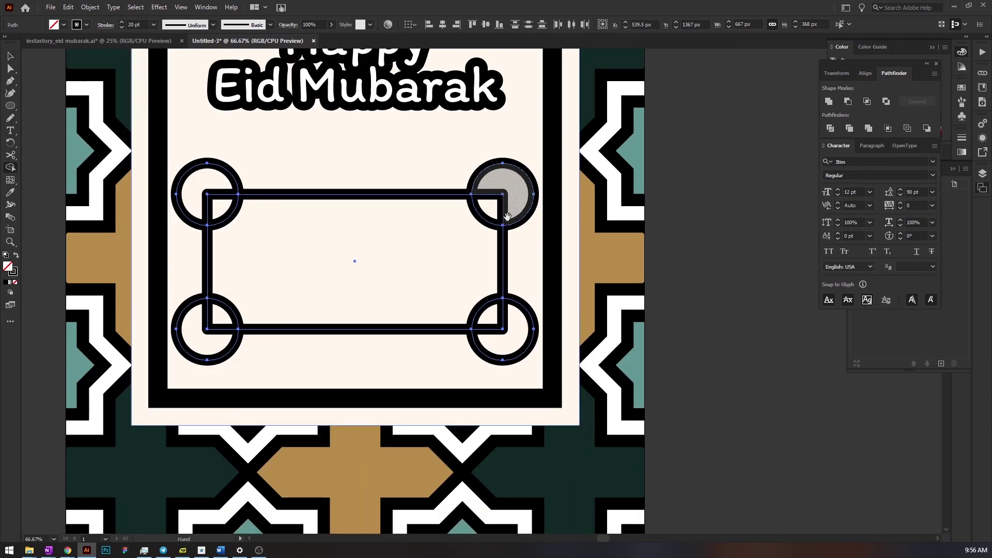
pyautogui.moveTo(506, 216); pyautogui.dragTo(529, 217)
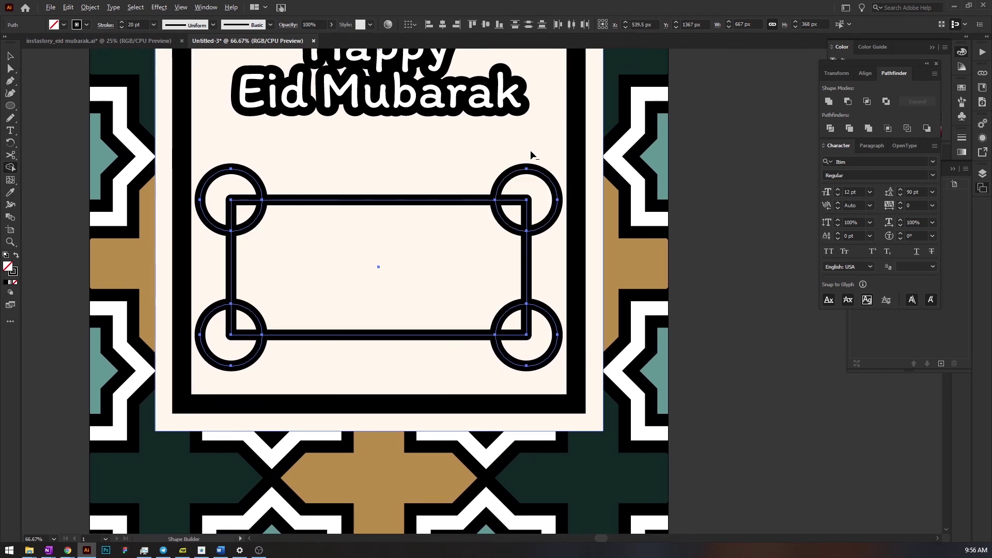
pyautogui.keyDown('alt'); pyautogui.click(538, 181); pyautogui.keyUp('alt')
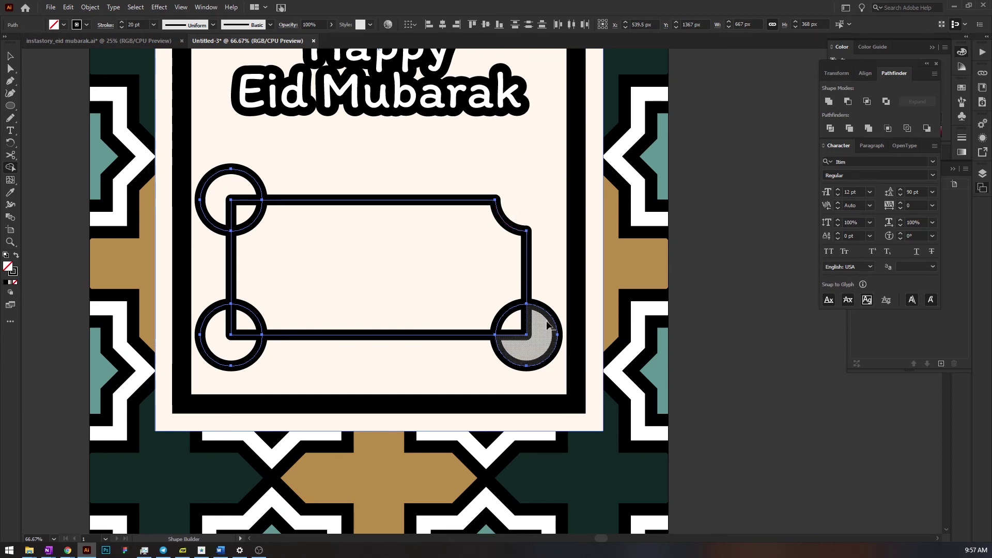
# Cut the remaining three circles out of the rectangle with the Shape Builder, completing a label frame with four concave corners
pyautogui.moveTo(537, 341); pyautogui.dragTo(491, 300)
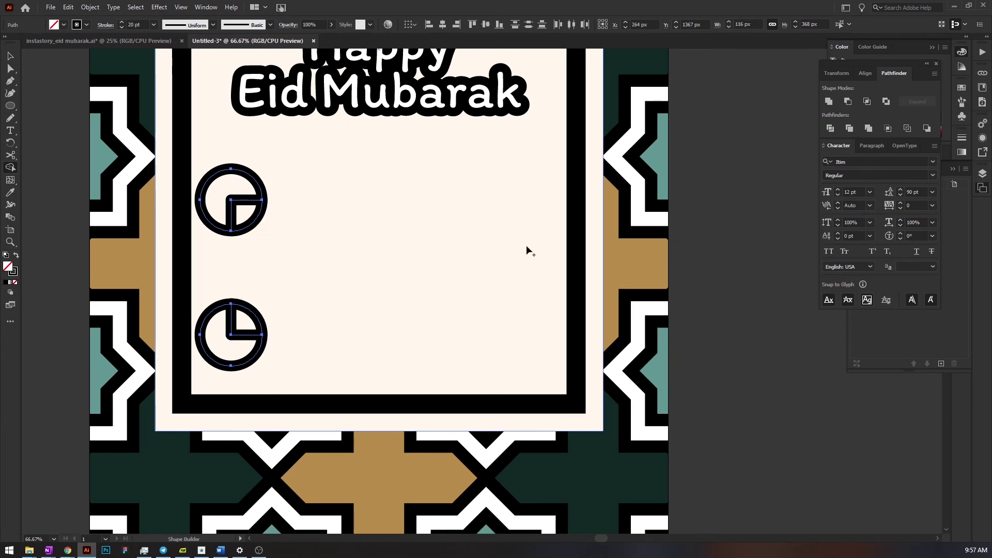
pyautogui.hotkey('ctrl', 'z')
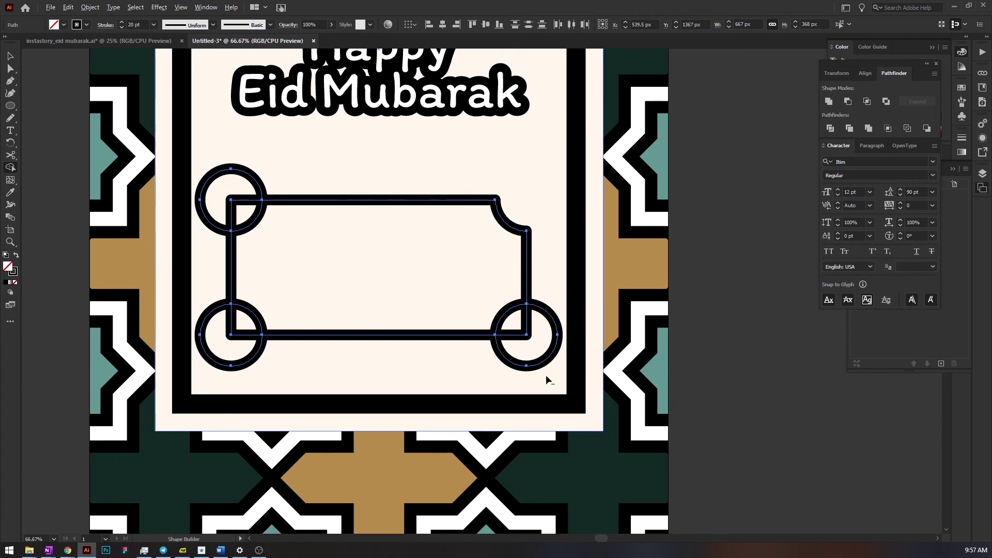
pyautogui.keyDown('alt'); pyautogui.click(524, 330); pyautogui.keyUp('alt')
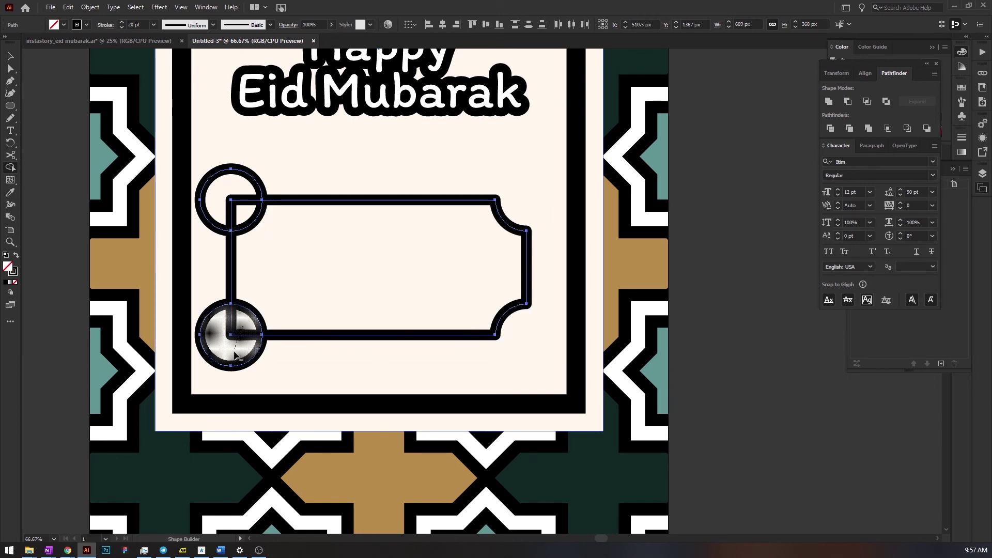
pyautogui.keyDown('alt'); pyautogui.click(235, 352); pyautogui.keyUp('alt')
pyautogui.keyDown('alt'); pyautogui.click(217, 194); pyautogui.keyUp('alt')
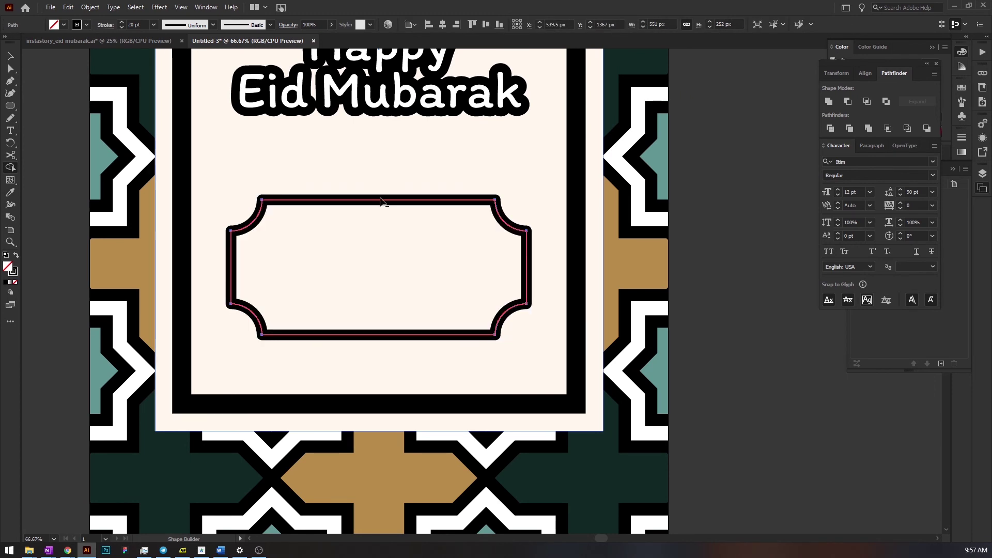
pyautogui.click(8, 53)
pyautogui.click(67, 141)
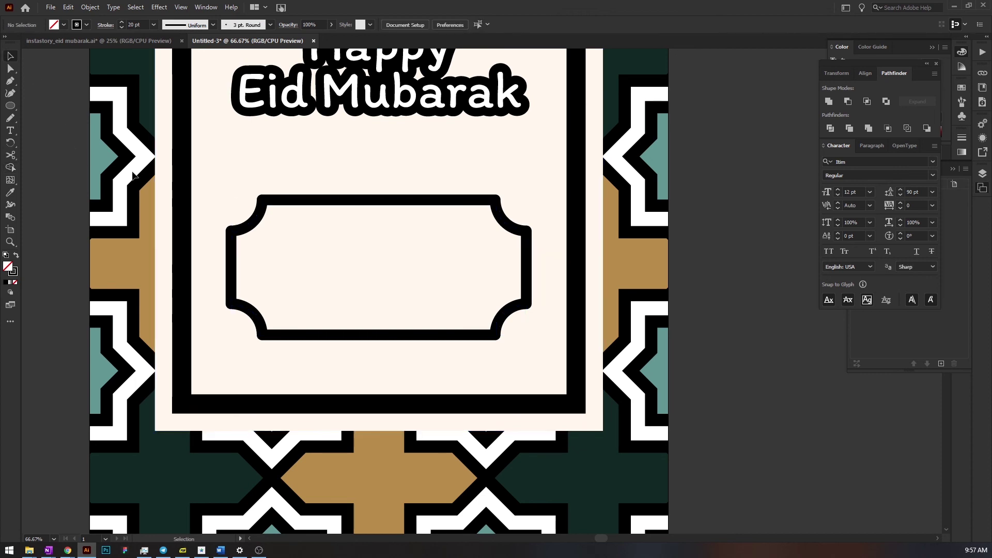
# Duplicate the label frame in place and swap the copy's black stroke to a fill without a stroke
pyautogui.scroll(2, 332, 259)
pyautogui.click(428, 257)
pyautogui.press('a')
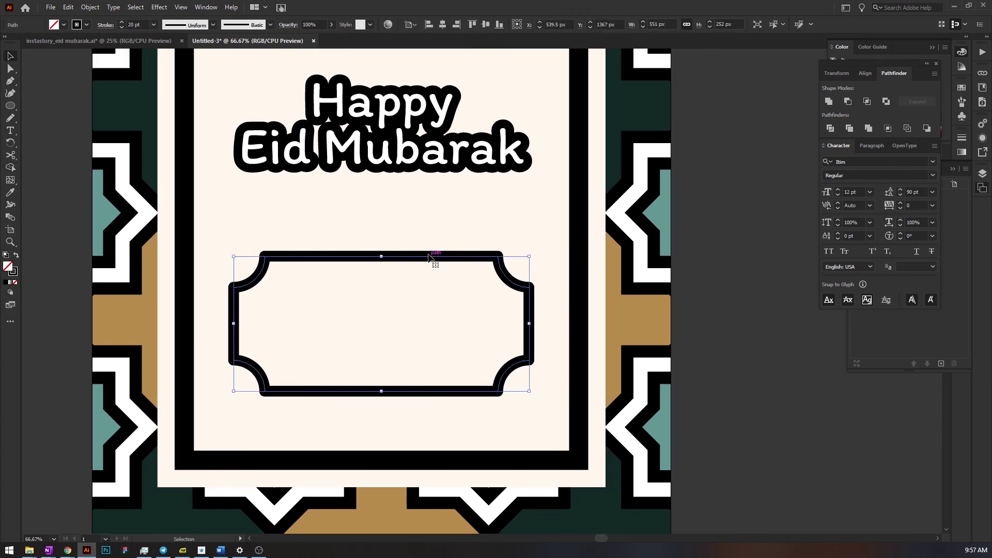
pyautogui.press('v')
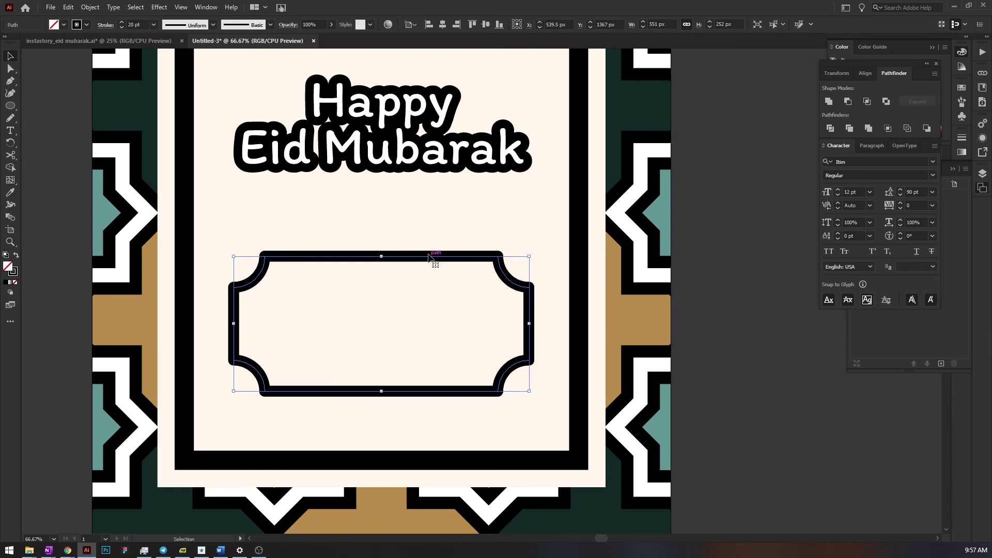
pyautogui.click(16, 257)
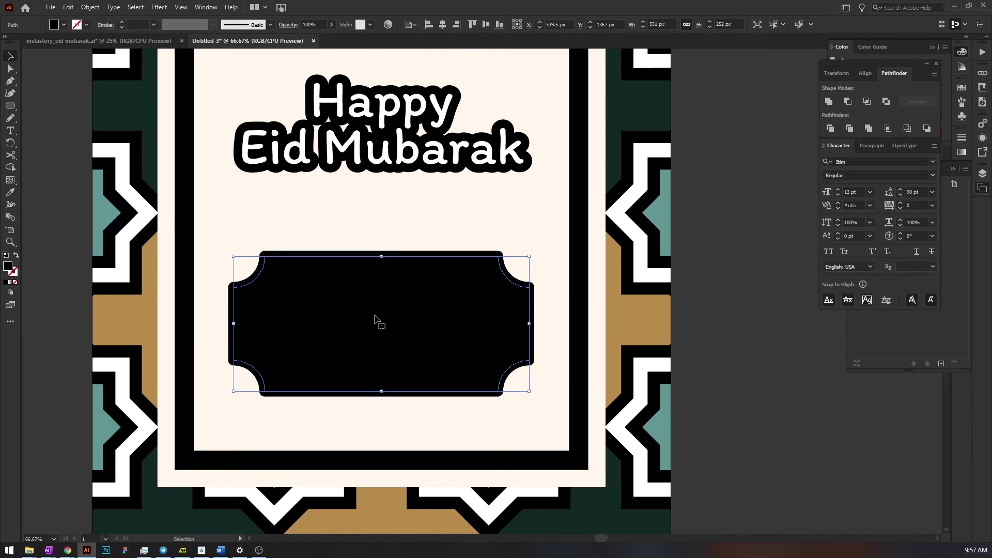
# Fill the label frame's copy with white sampled from the star pattern's bands
pyautogui.scroll(-1, 303, 310)
pyautogui.press('i')
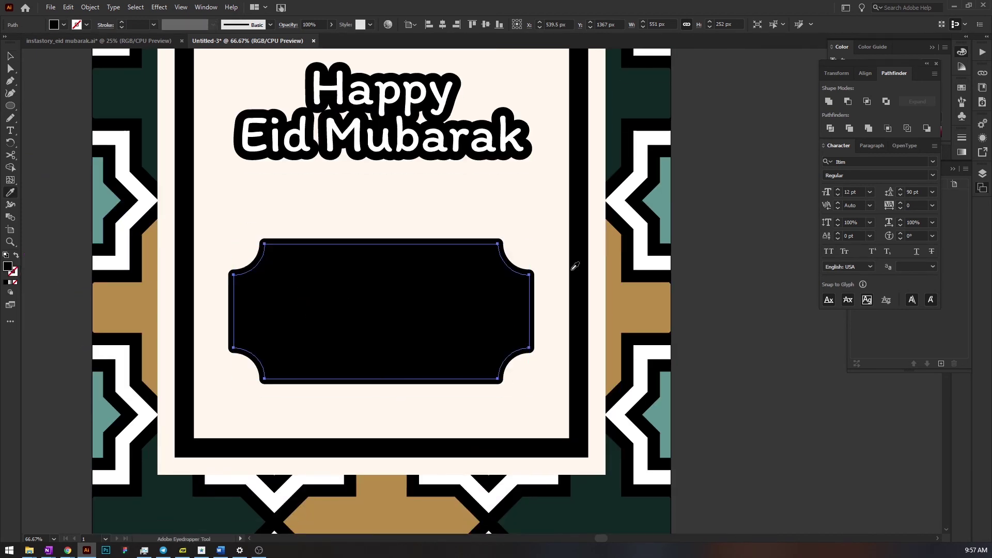
pyautogui.click(641, 238)
pyautogui.press('v')
pyautogui.click(638, 239)
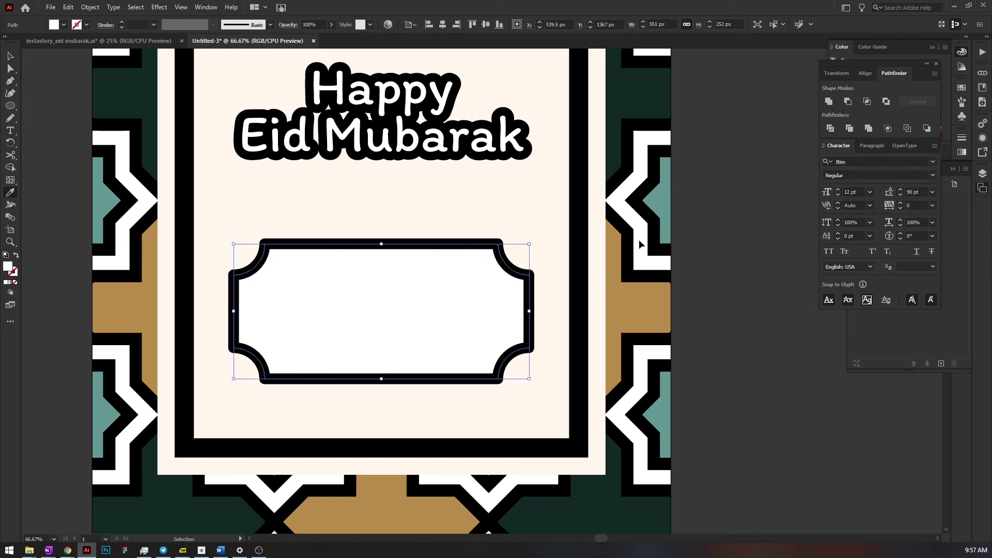
pyautogui.press('v')
pyautogui.click(722, 343)
# Compare the label frame and overall story layout with the finished reference beside the artboard
pyautogui.scroll(1, 666, 285)
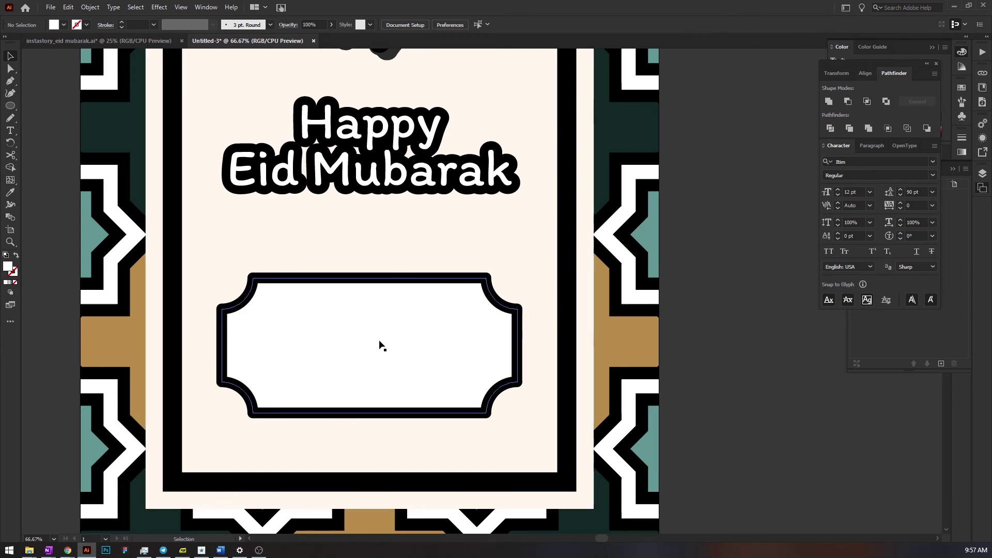
pyautogui.scroll(2, 395, 325)
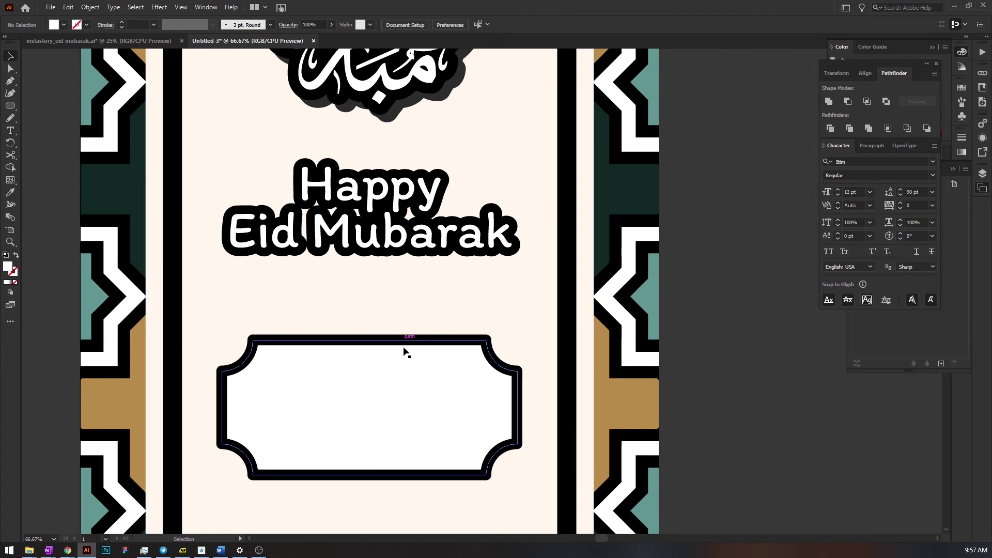
pyautogui.scroll(-2, 406, 351)
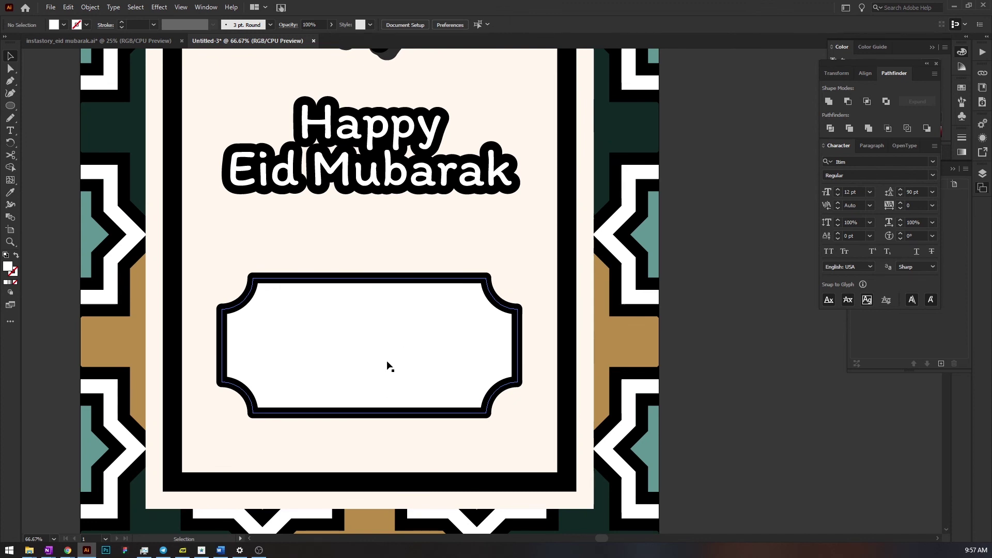
pyautogui.scroll(-3, 484, 299)
pyautogui.moveTo(509, 295); pyautogui.dragTo(464, 317)
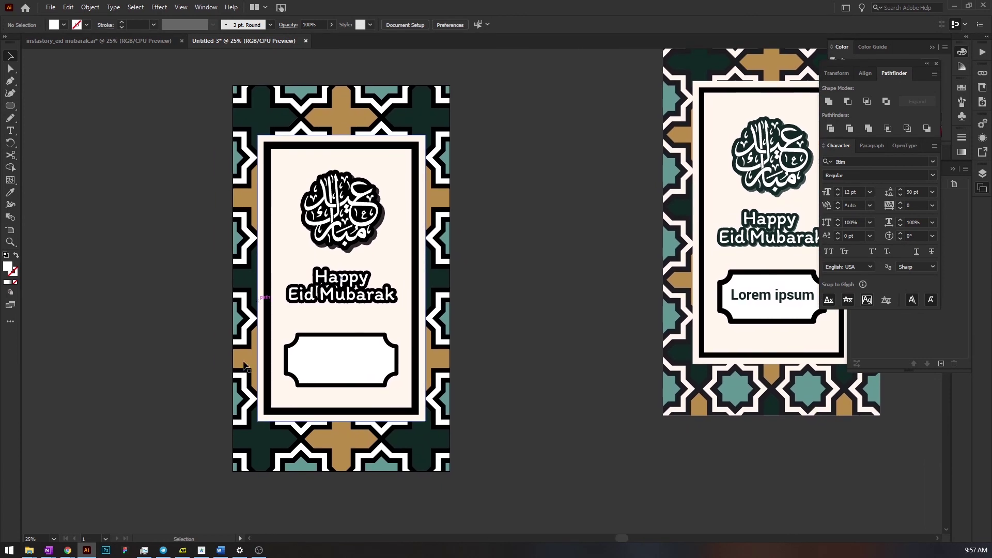
# Open the Export for Screens settings for the artboard and review the available file formats, keeping JPG 100
pyautogui.click(51, 7)
pyautogui.moveTo(129, 202)
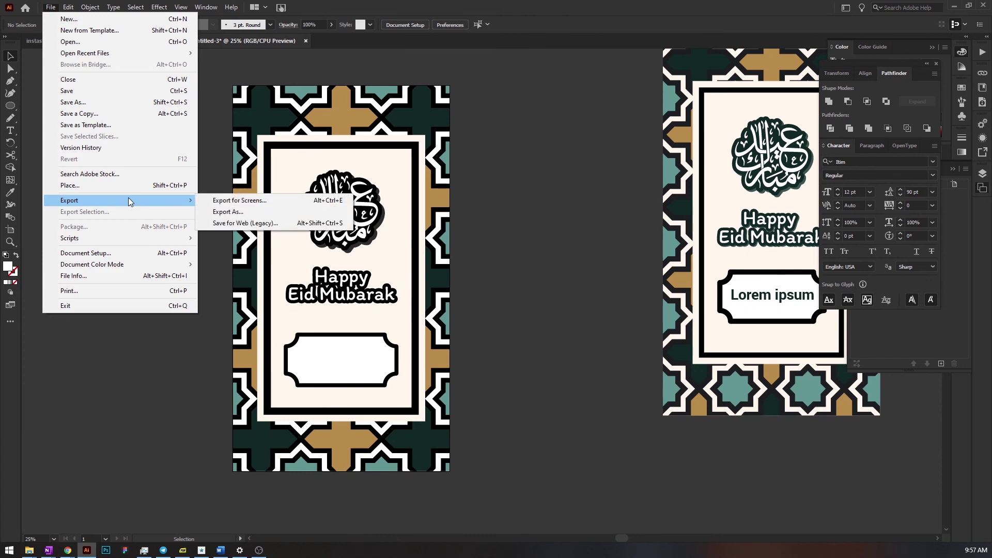
pyautogui.click(260, 200)
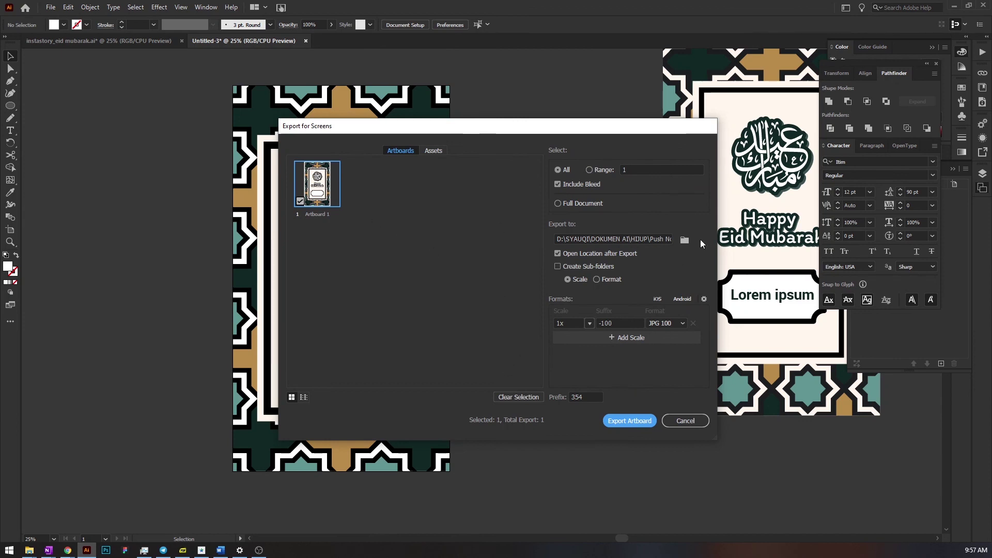
pyautogui.click(682, 323)
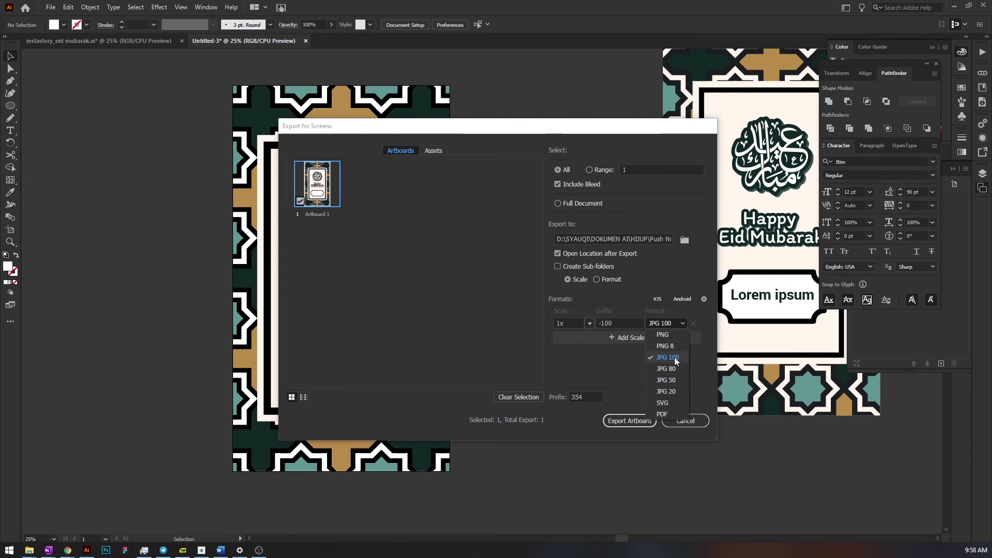
pyautogui.click(633, 362)
# Clear the export file name prefix, check the artboard's editable name, and dismiss the export settings without exporting
pyautogui.doubleClick(579, 397)
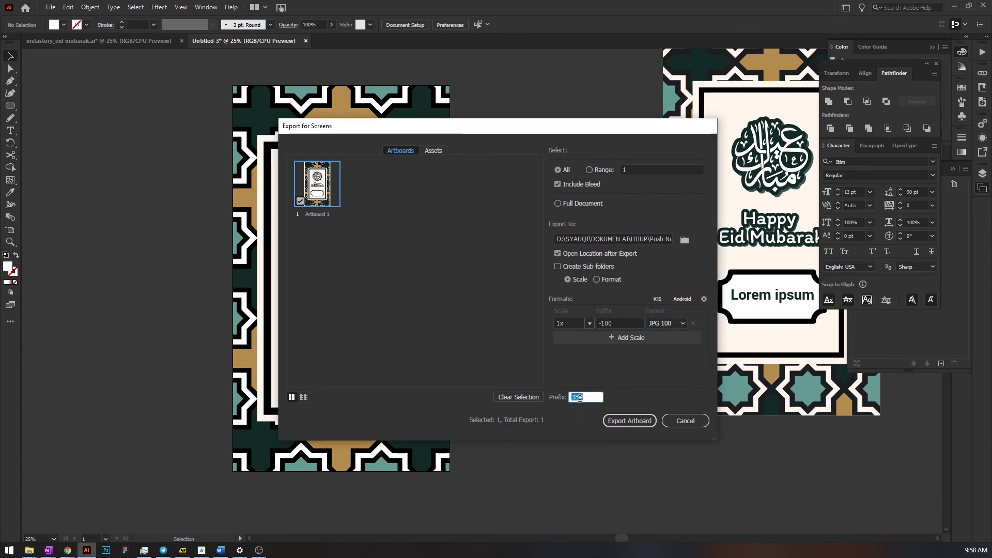
pyautogui.press('BackSpace')
pyautogui.doubleClick(313, 215)
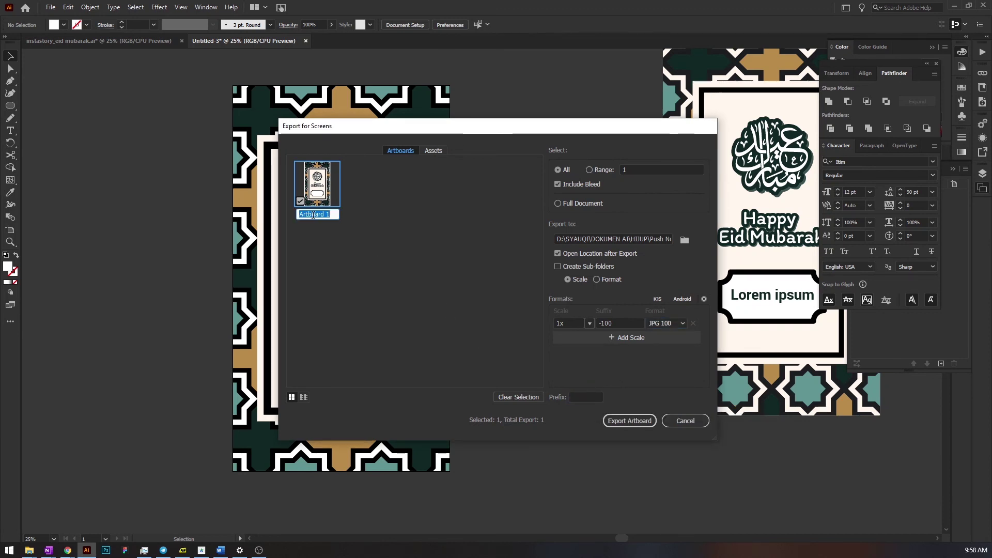
pyautogui.click(434, 226)
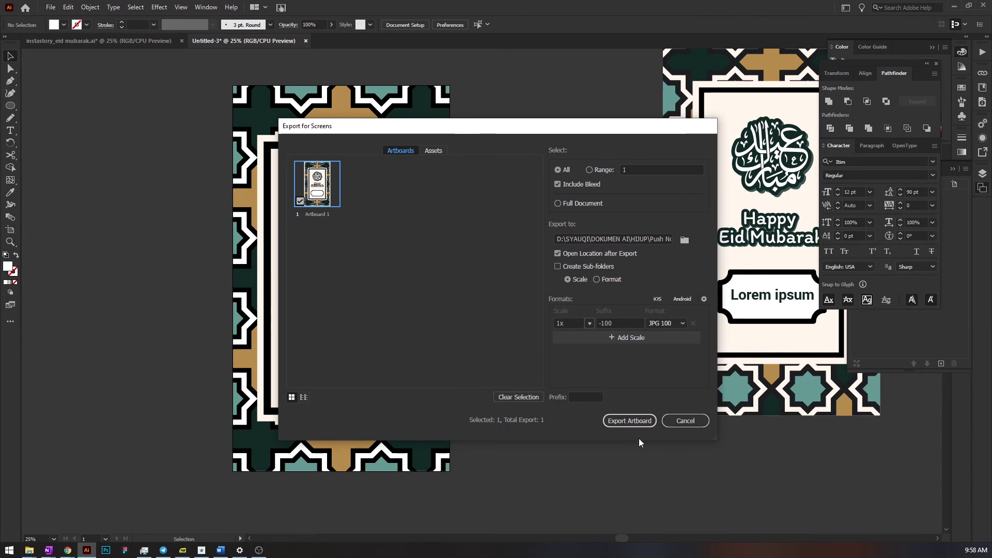
pyautogui.click(683, 421)
pyautogui.scroll(1, 538, 352)
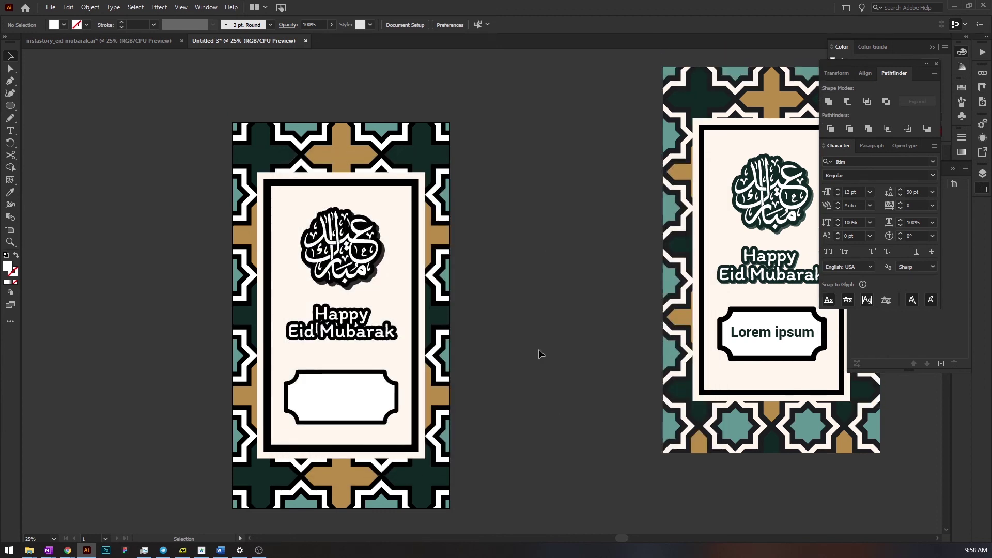
pyautogui.scroll(-2, 539, 351)
pyautogui.scroll(2, 543, 353)
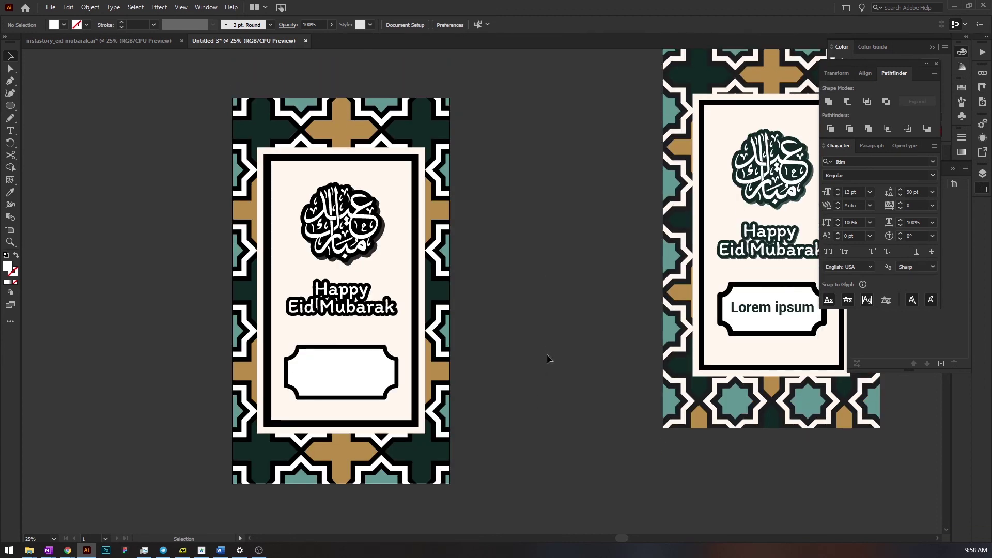